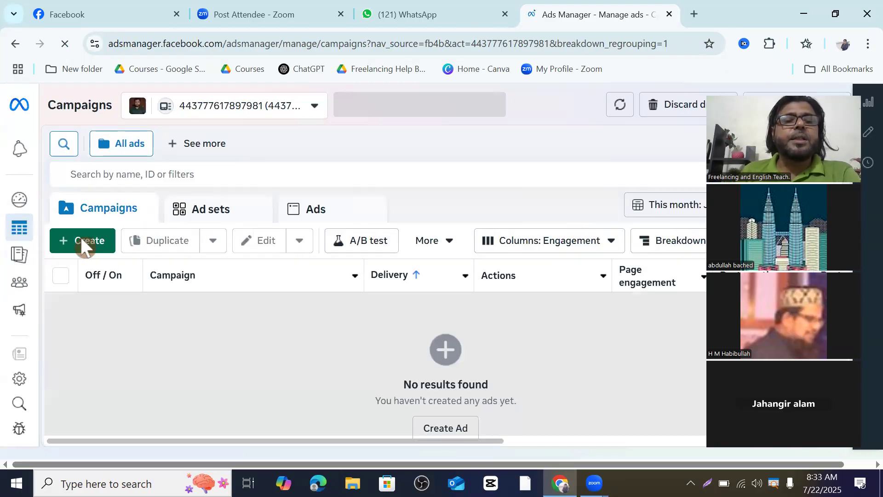
# Step: Create a new campaign with the Auction buying type and the Awareness objective
pyautogui.click(81, 242)
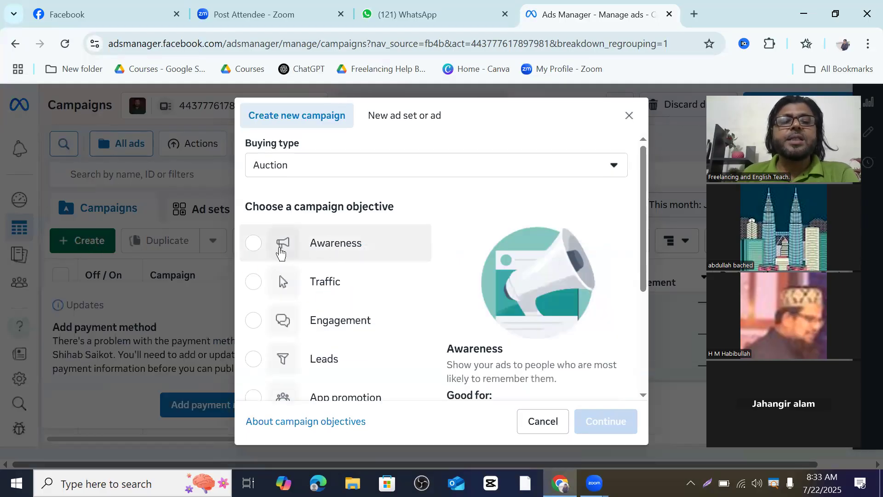
pyautogui.click(254, 248)
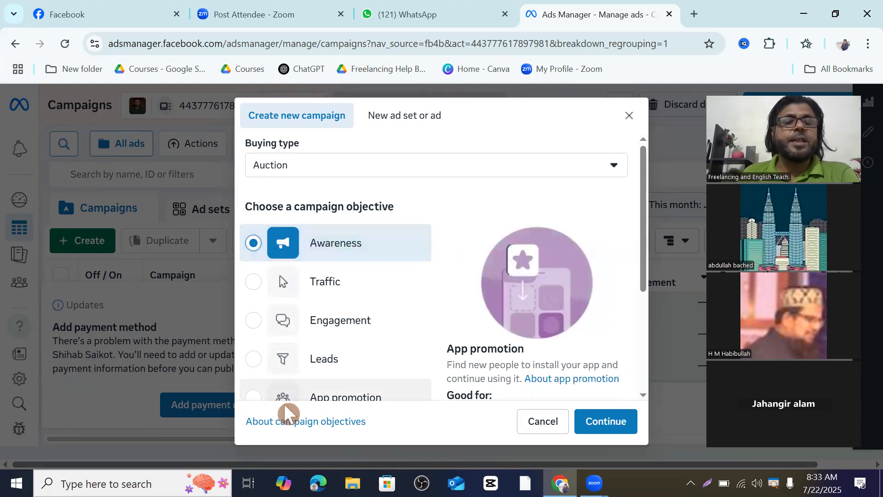
pyautogui.scroll(-4, 585, 302)
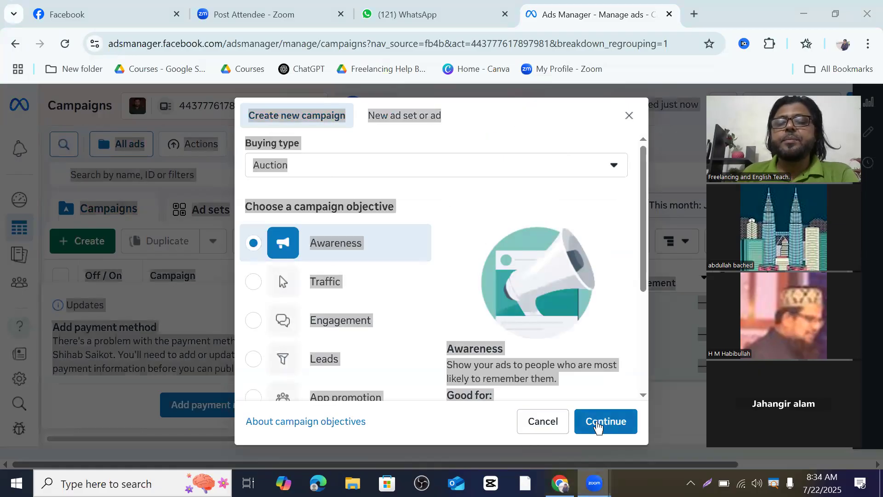
pyautogui.click(597, 420)
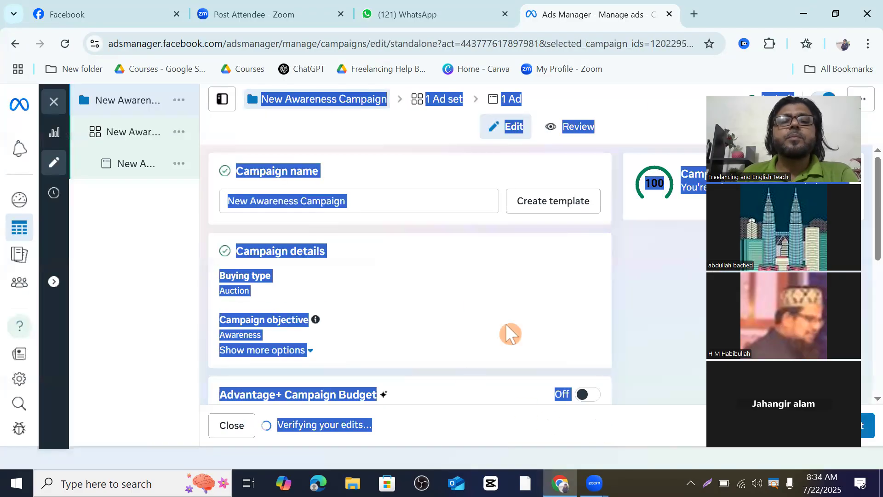
pyautogui.click(519, 305)
# Step: Open the new awareness campaign's ad set for editing
pyautogui.scroll(-1, 367, 286)
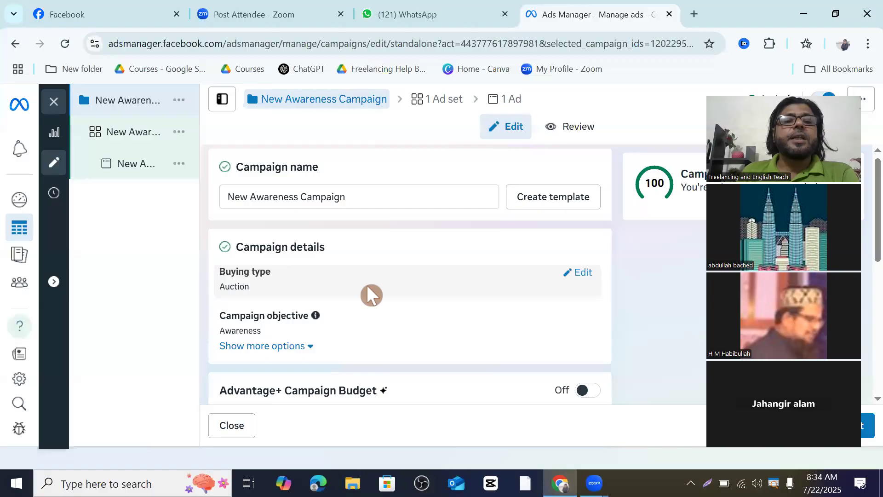
pyautogui.scroll(-7, 369, 294)
pyautogui.scroll(3, 368, 293)
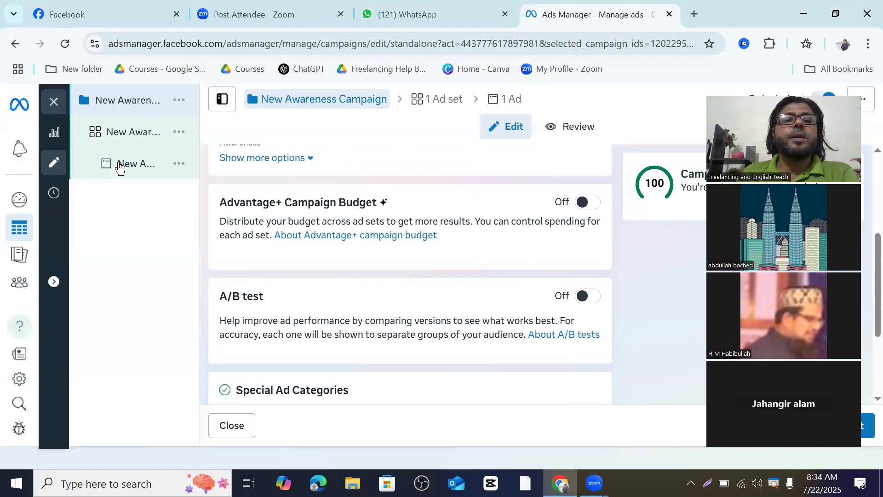
pyautogui.click(154, 139)
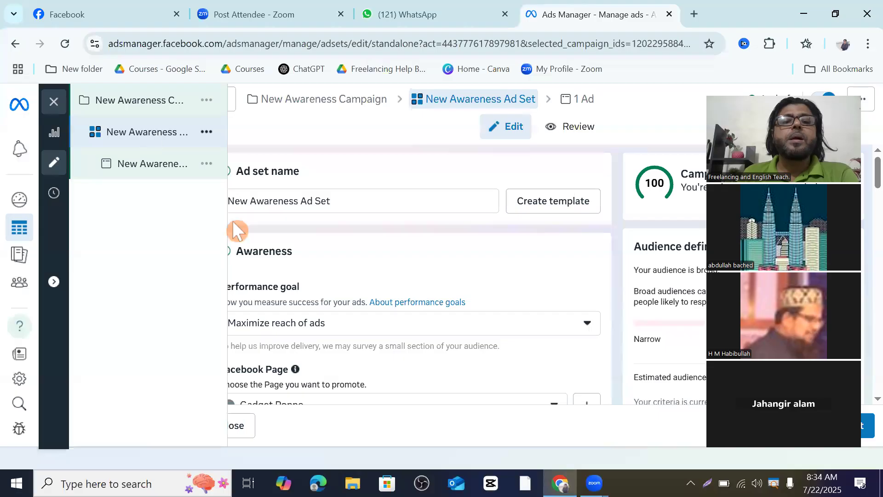
# Step: Review the ad set's performance goal, dynamic creative, budget, schedule and audience sections
pyautogui.scroll(-3, 379, 294)
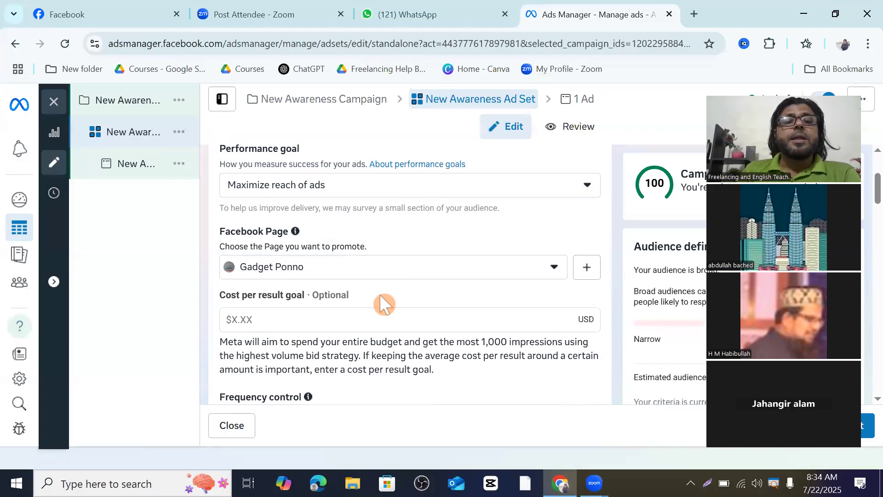
pyautogui.scroll(-10, 381, 298)
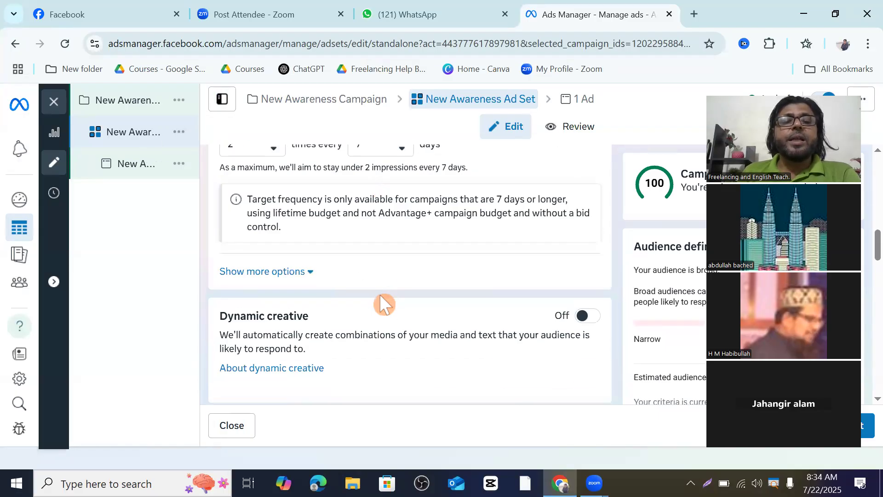
pyautogui.scroll(-10, 381, 298)
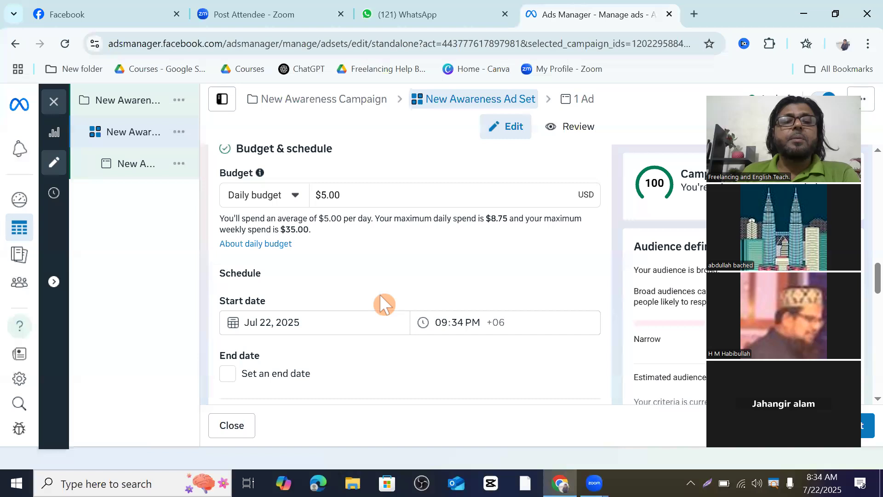
pyautogui.scroll(-10, 380, 295)
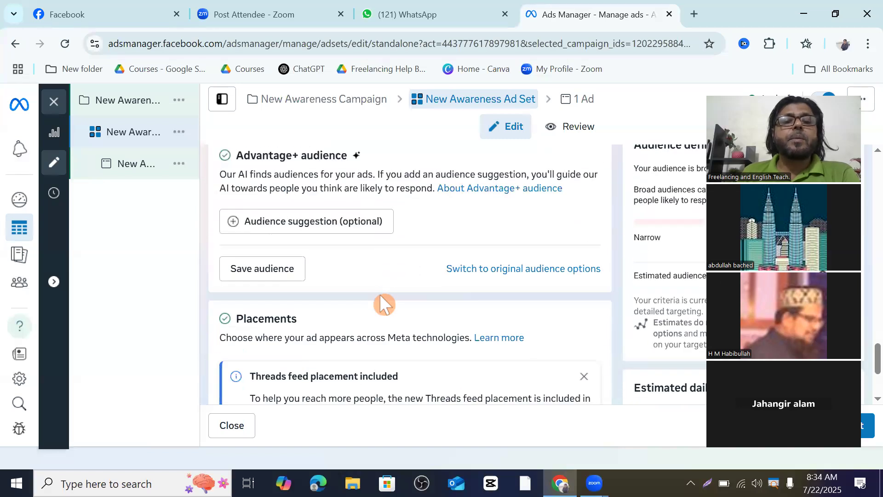
pyautogui.scroll(8, 380, 297)
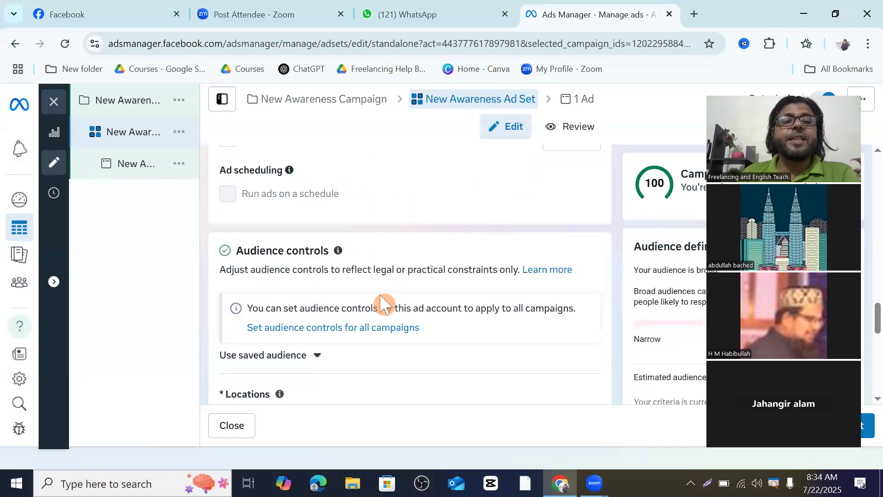
pyautogui.scroll(4, 398, 292)
pyautogui.scroll(-8, 398, 292)
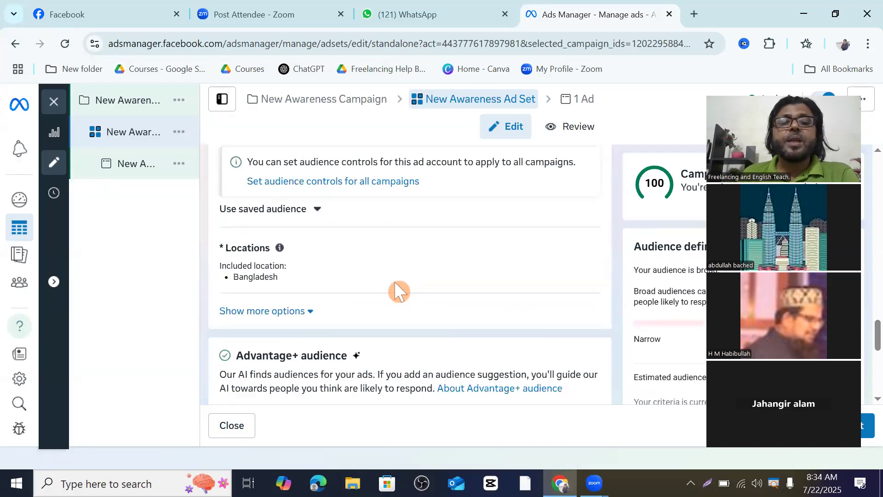
pyautogui.scroll(6, 398, 292)
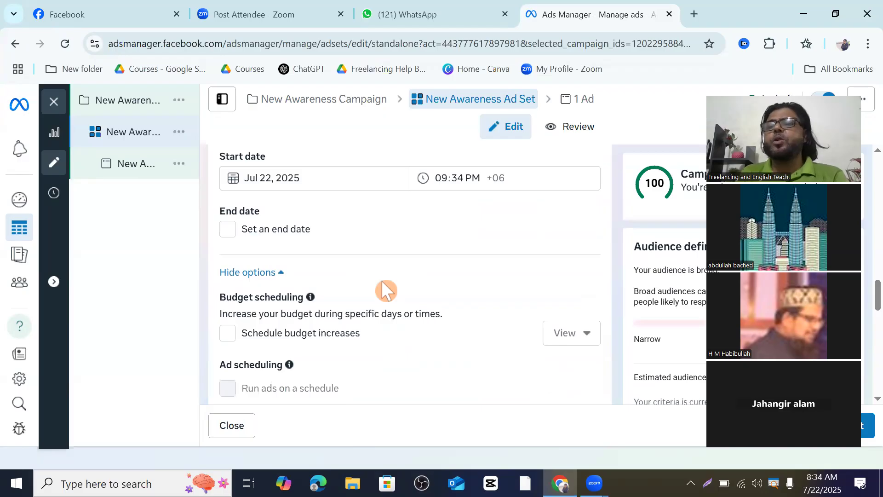
pyautogui.scroll(3, 349, 303)
pyautogui.scroll(-1, 349, 304)
# Step: Examine the ad set's Audience controls and Advantage+ audience sections, including locations and the optional audience suggestion
pyautogui.scroll(-5, 352, 313)
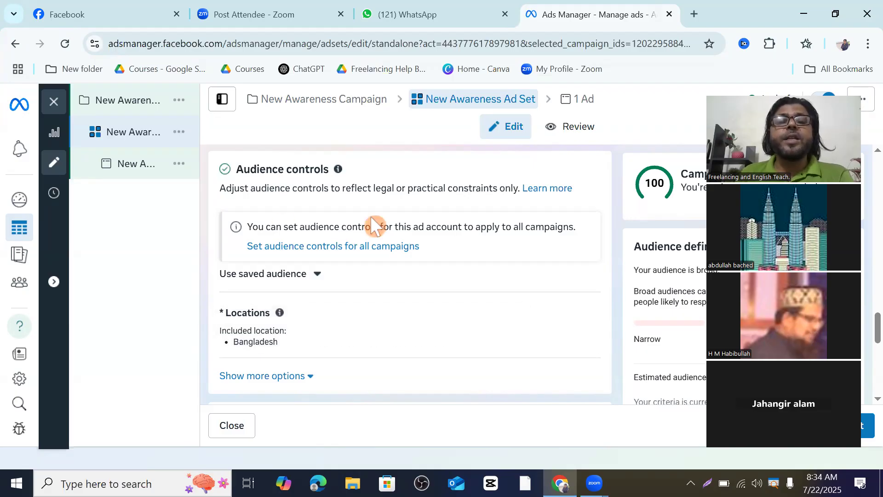
pyautogui.scroll(-5, 407, 288)
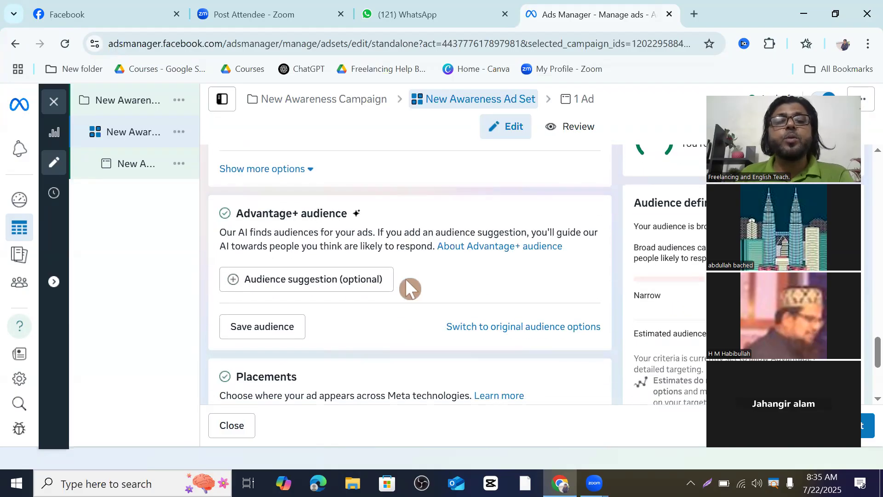
pyautogui.scroll(7, 407, 285)
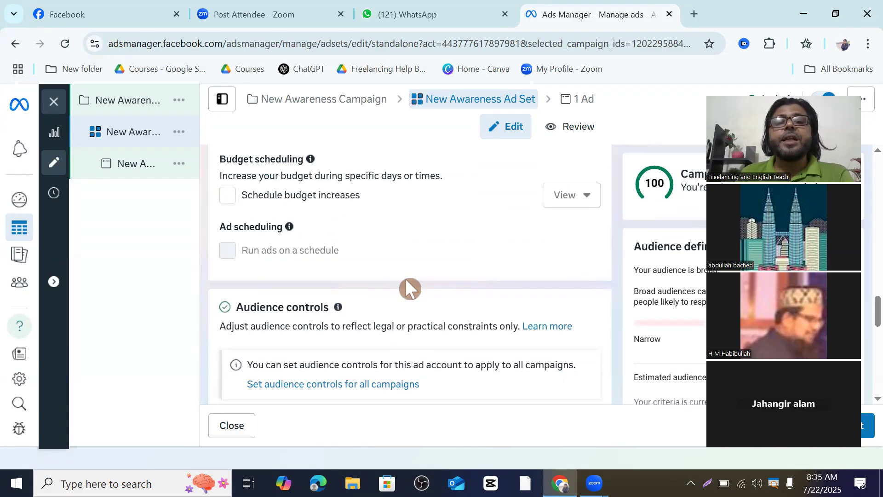
pyautogui.scroll(-1, 363, 286)
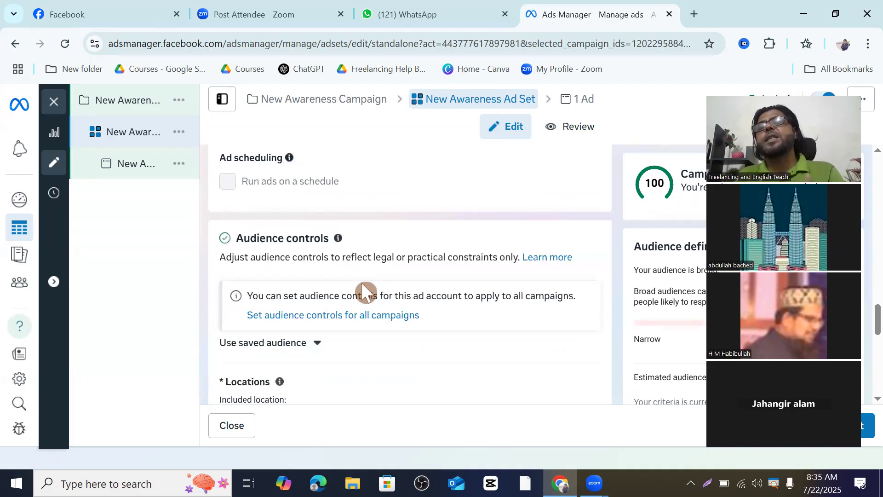
pyautogui.scroll(-5, 430, 271)
pyautogui.scroll(8, 414, 267)
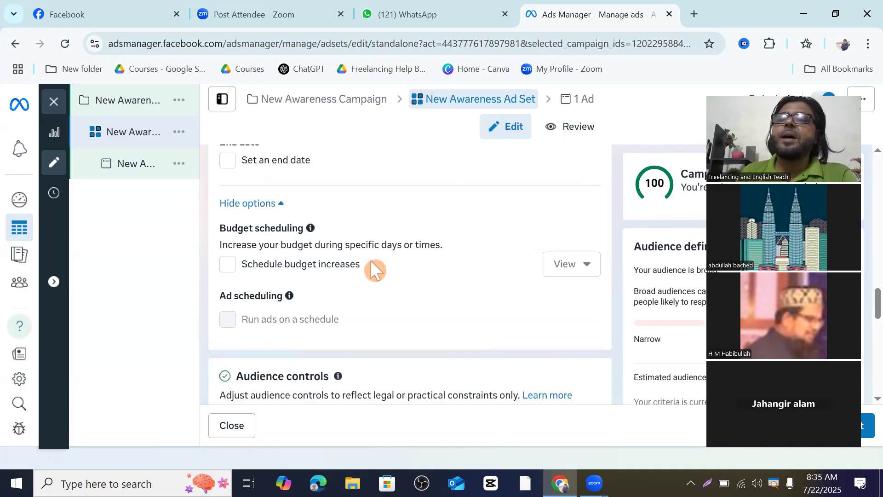
pyautogui.scroll(-5, 375, 269)
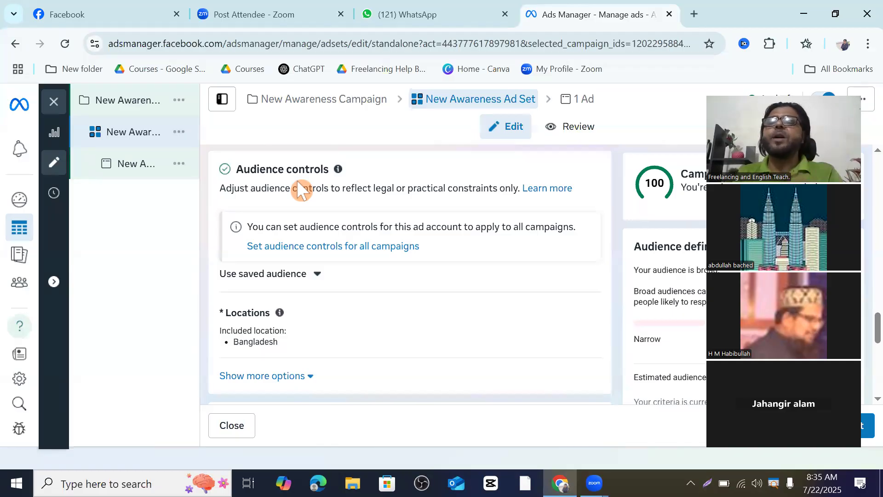
pyautogui.scroll(-3, 358, 251)
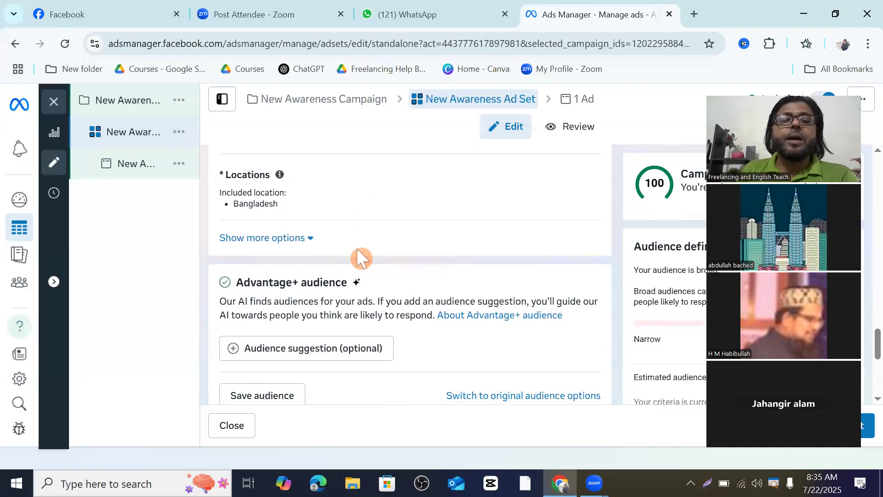
pyautogui.scroll(3, 358, 250)
# Step: Switch the ad set from Advantage+ audience to the original audience options
pyautogui.scroll(-6, 361, 256)
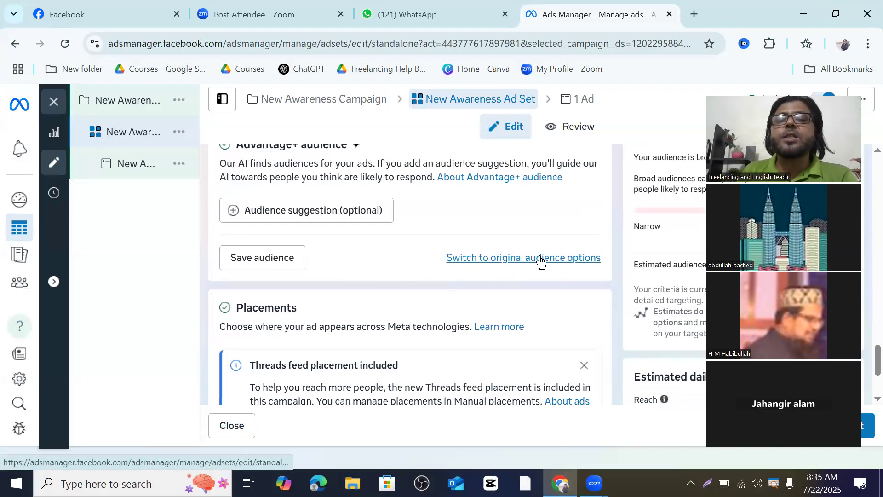
pyautogui.click(527, 261)
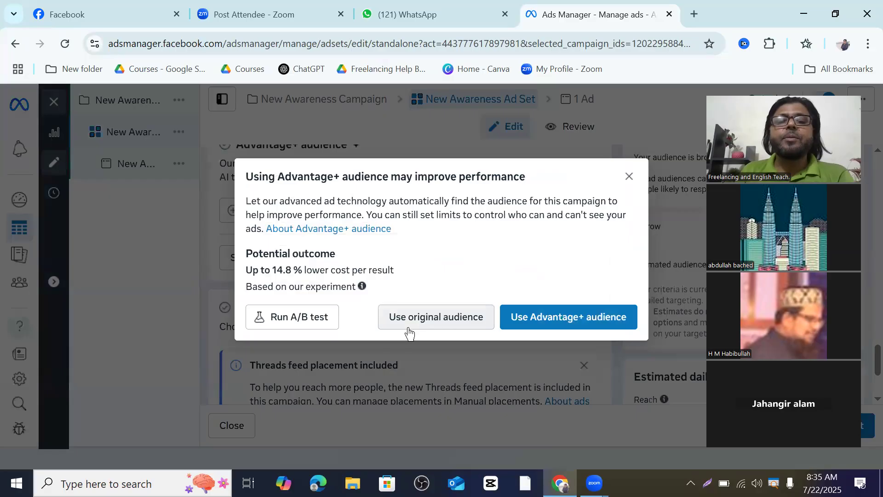
pyautogui.click(445, 316)
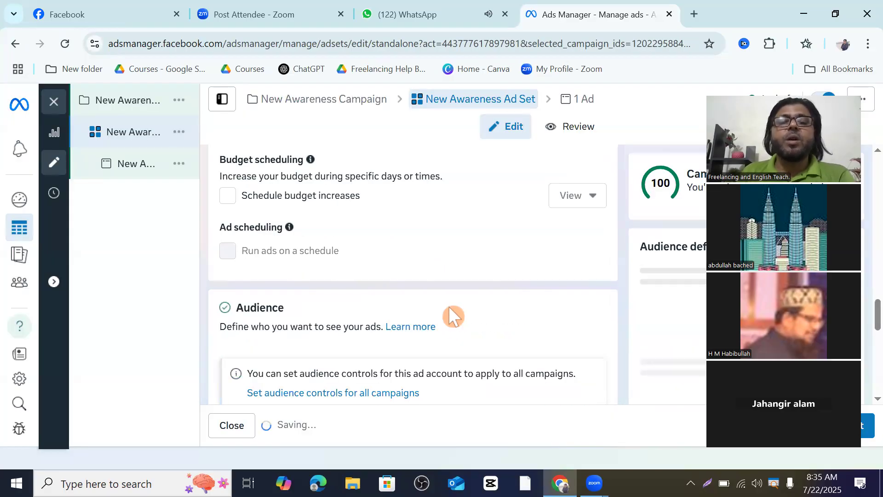
# Step: Examine the new audience's custom audiences, locations, age, gender, detailed targeting and languages settings
pyautogui.scroll(-8, 393, 282)
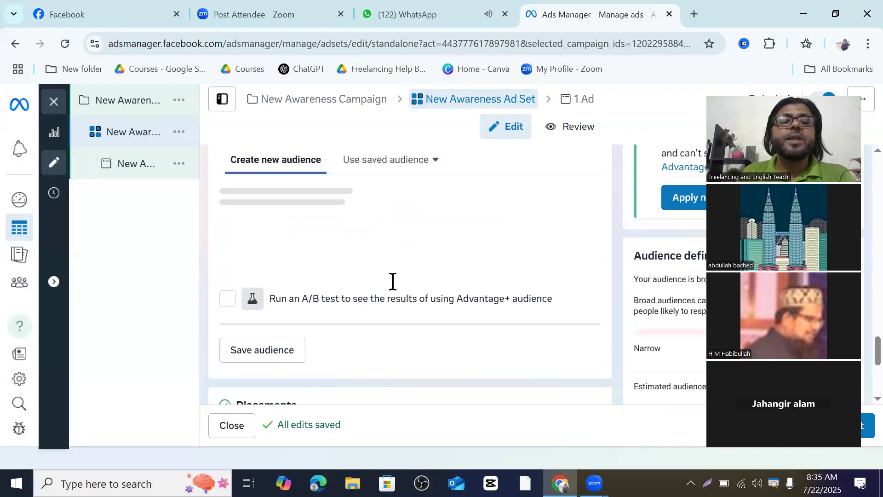
pyautogui.scroll(2, 399, 290)
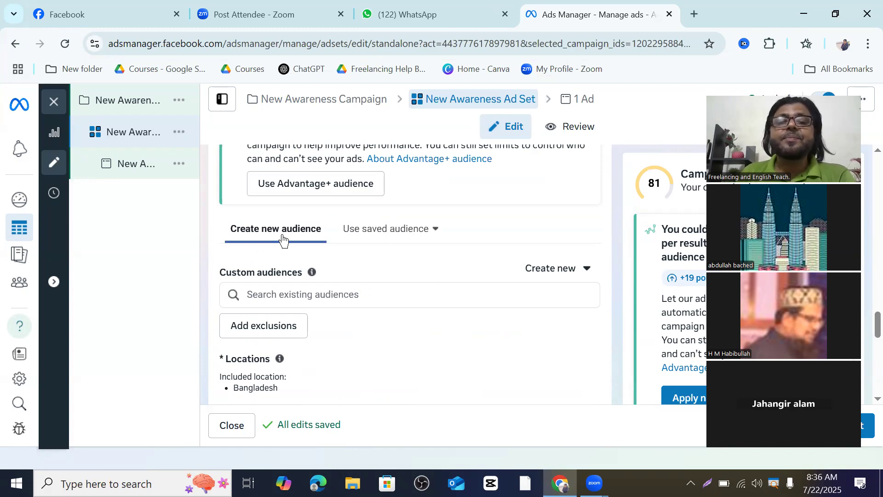
pyautogui.scroll(-6, 283, 238)
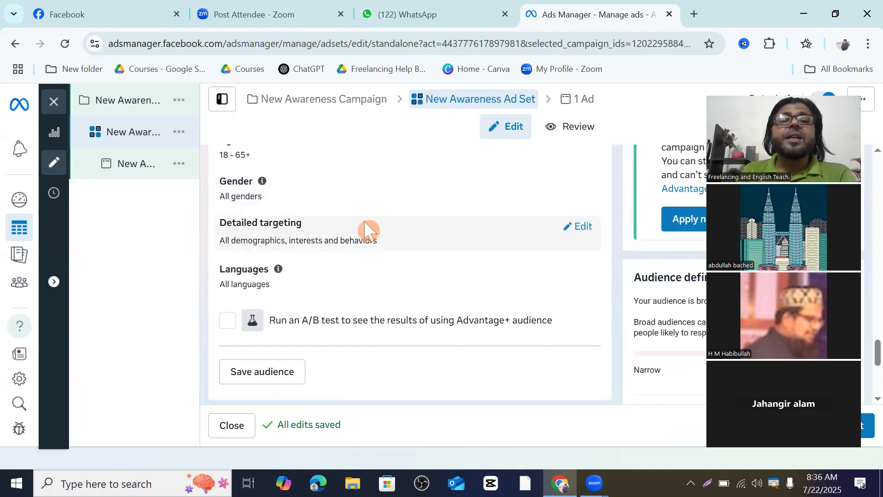
pyautogui.scroll(6, 365, 229)
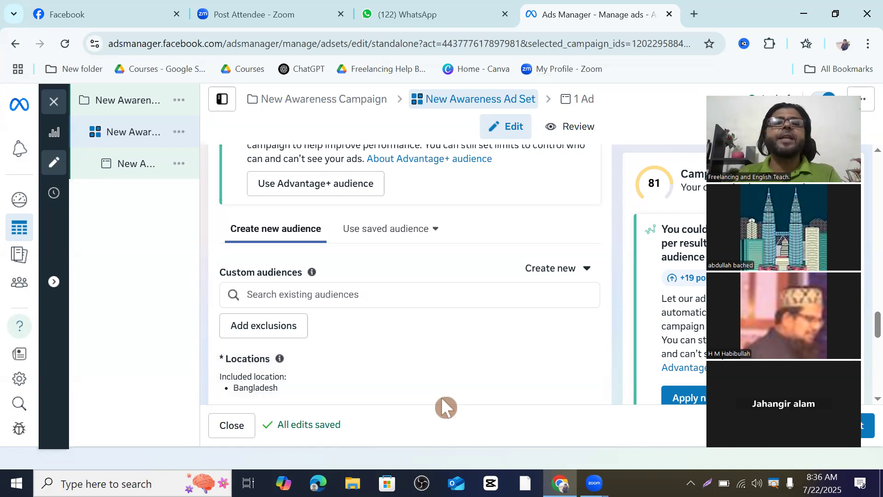
pyautogui.scroll(-1, 409, 317)
pyautogui.scroll(-2, 412, 321)
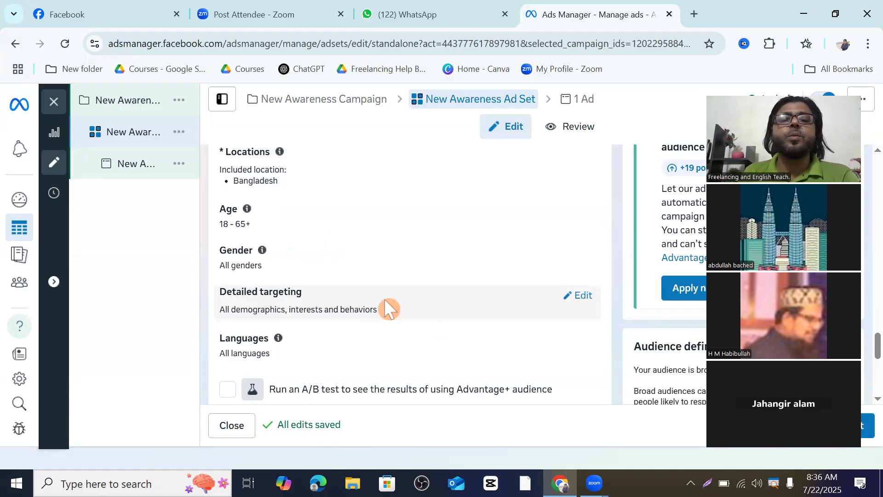
pyautogui.scroll(1, 287, 315)
pyautogui.scroll(2, 303, 276)
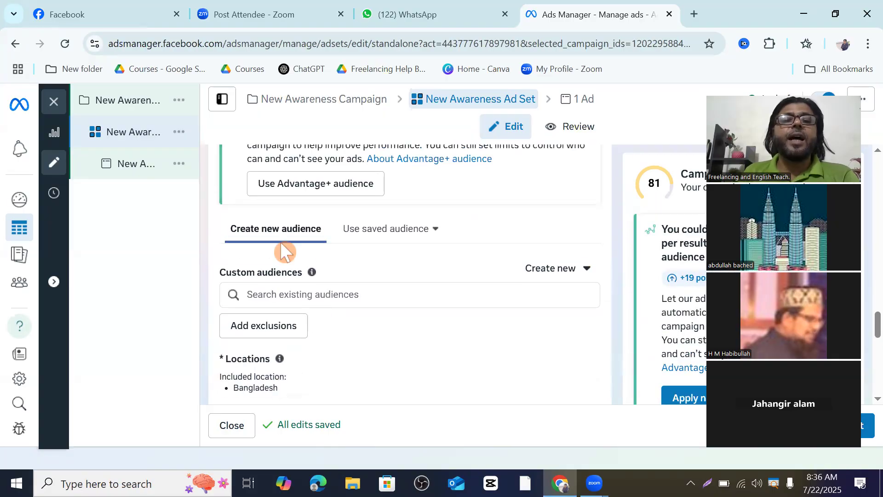
pyautogui.scroll(-1, 319, 244)
pyautogui.scroll(-1, 322, 283)
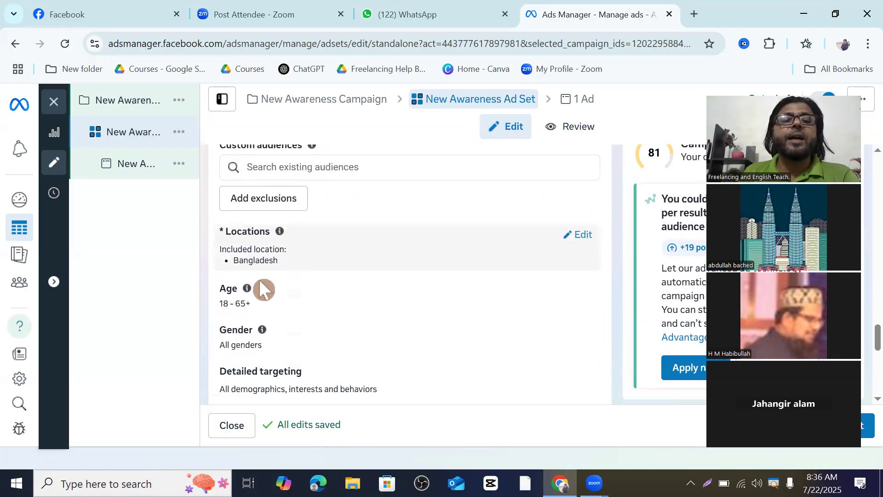
# Step: Open the new audience's detailed targeting for editing
pyautogui.moveTo(263, 320)
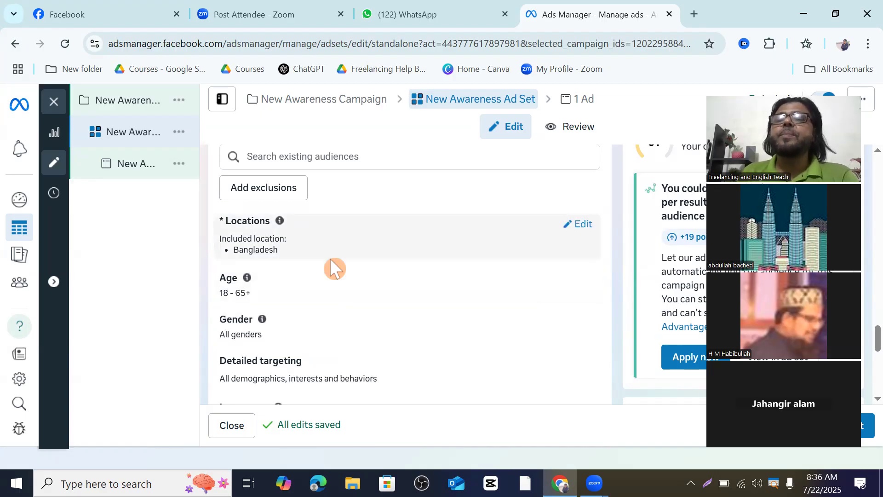
pyautogui.scroll(-1, 359, 266)
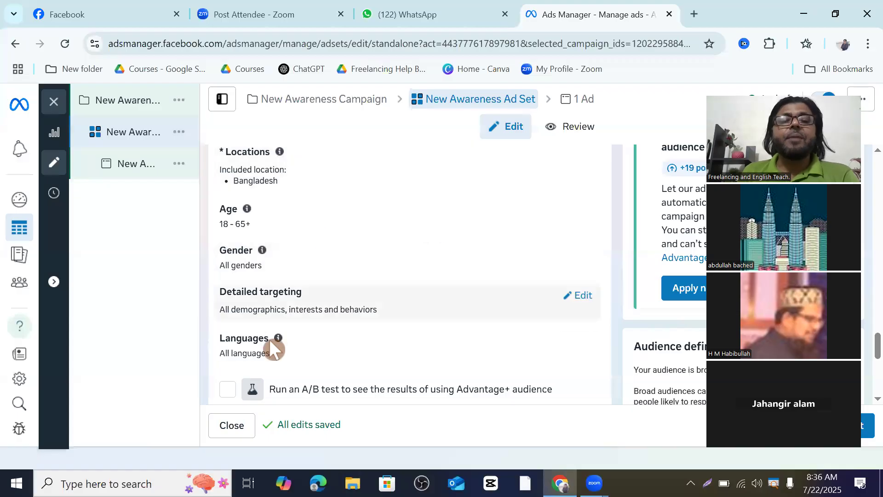
pyautogui.moveTo(278, 338)
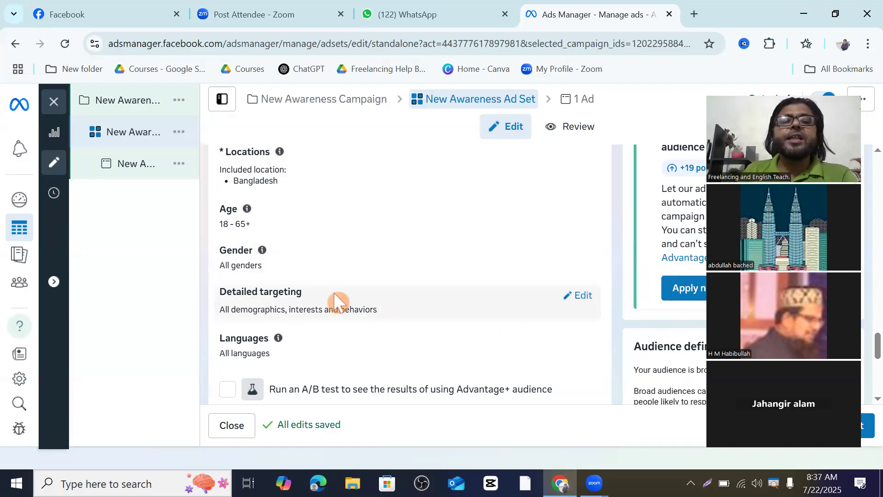
pyautogui.click(581, 301)
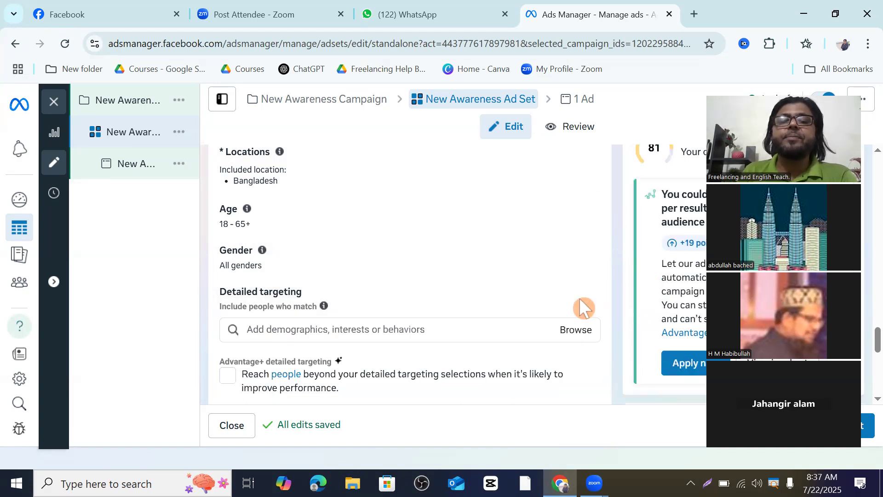
# Step: Search detailed targeting for "Teacher" and examine the suggested job titles, employers, schools and interests
pyautogui.scroll(-1, 437, 345)
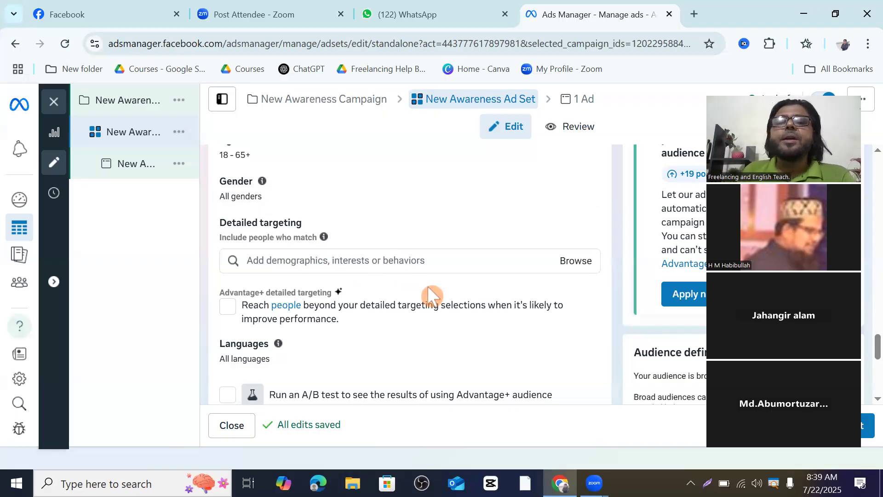
pyautogui.click(311, 262)
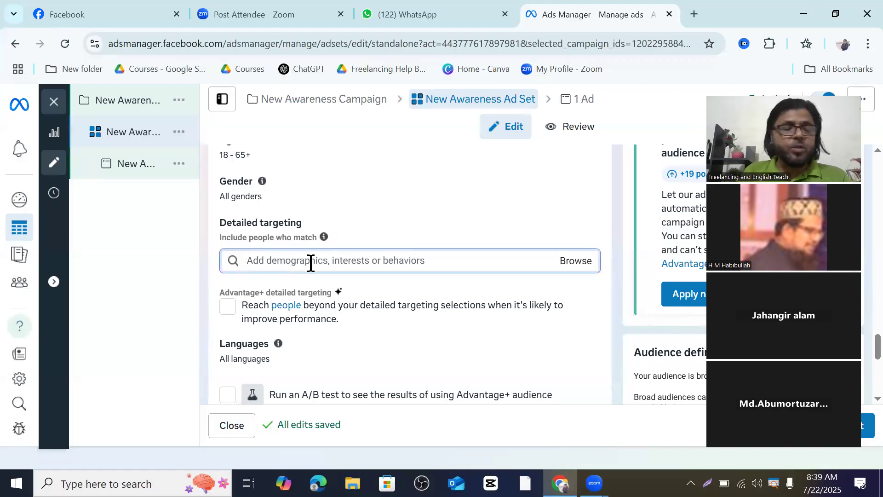
pyautogui.write('T')
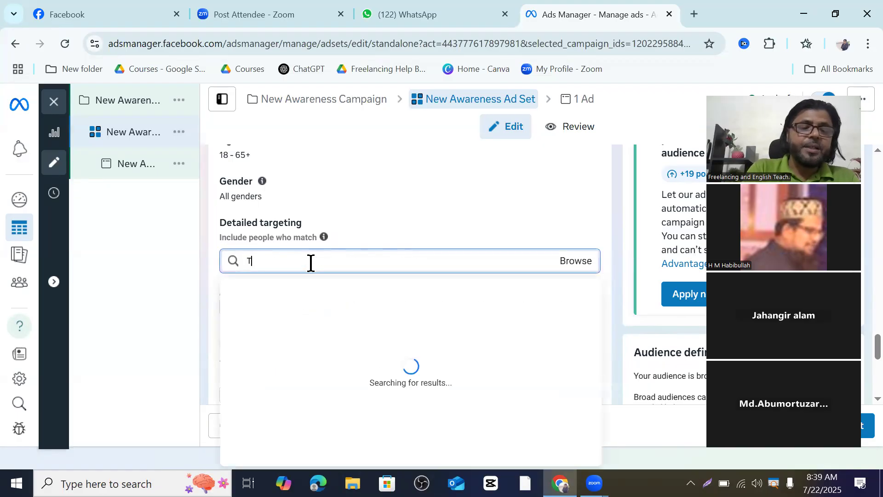
pyautogui.write('eacher')
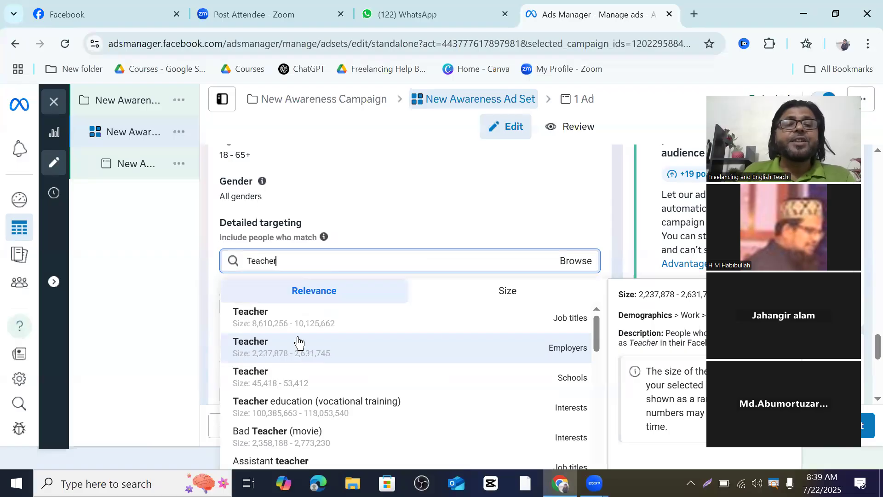
pyautogui.scroll(-6, 280, 335)
pyautogui.scroll(6, 316, 393)
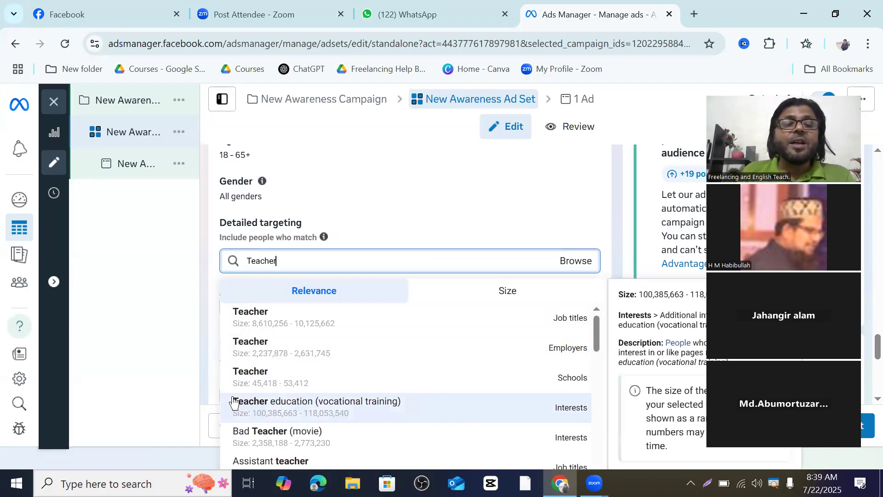
pyautogui.scroll(-1, 302, 406)
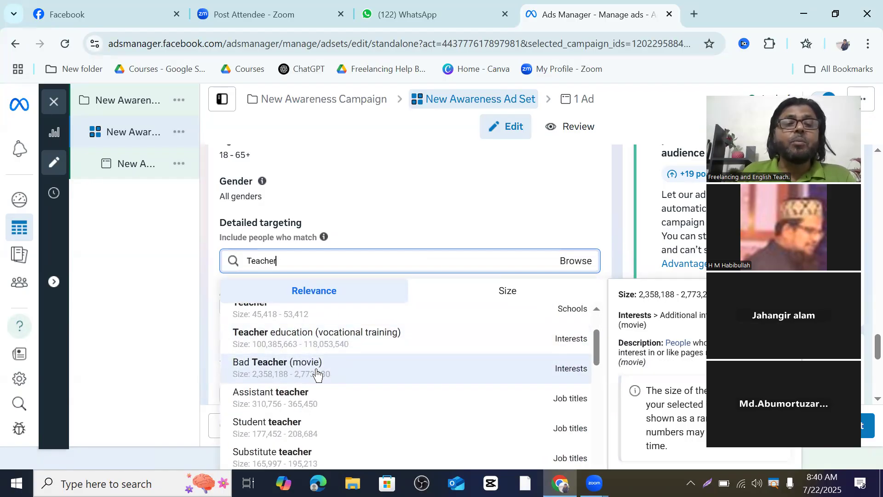
pyautogui.scroll(1, 312, 389)
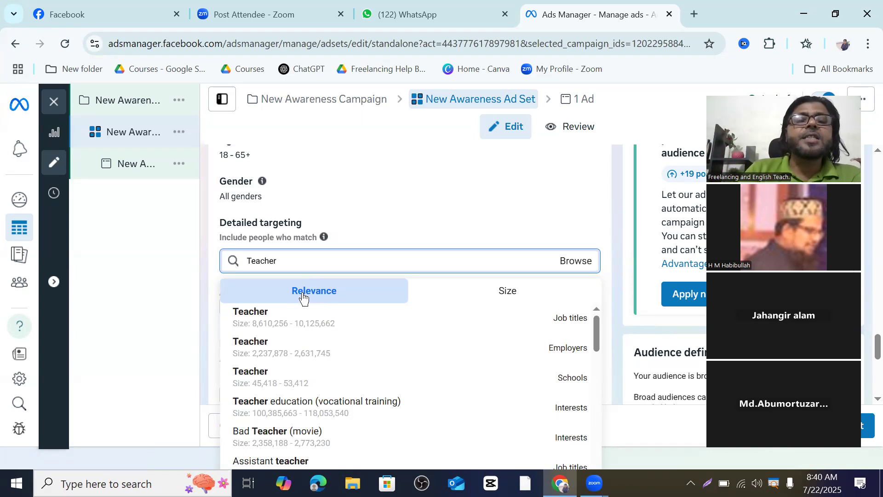
# Step: Replace the detailed targeting search with "digital marketing" and examine the matching suggestions
pyautogui.press('BackSpace')
pyautogui.press('BackSpace')
pyautogui.press('BackSpace')
pyautogui.press('BackSpace')
pyautogui.press('BackSpace')
pyautogui.press('BackSpace')
pyautogui.press('BackSpace')
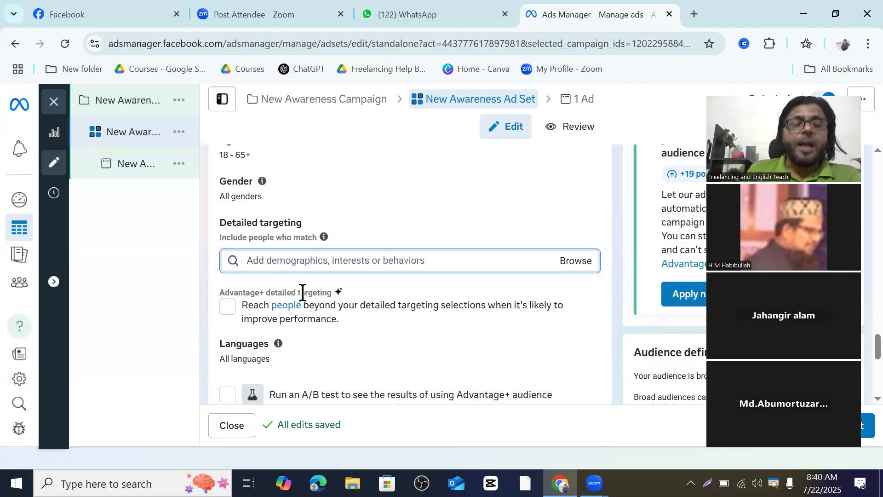
pyautogui.write('di')
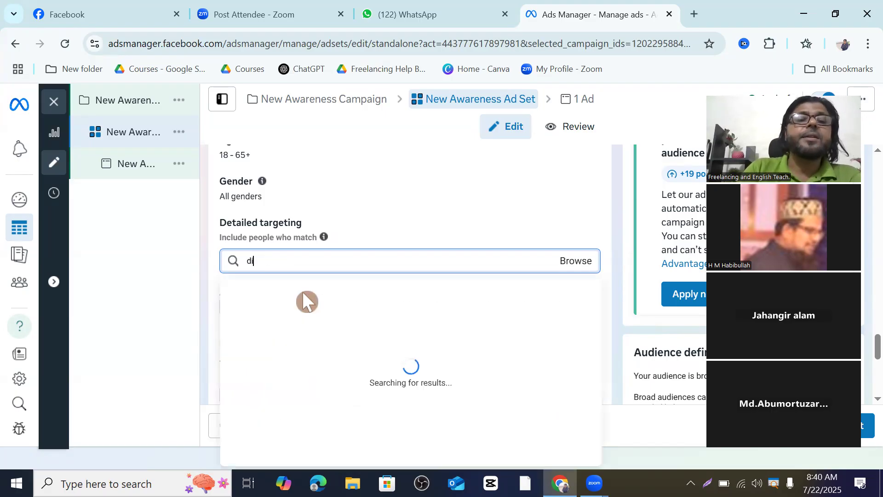
pyautogui.write('g')
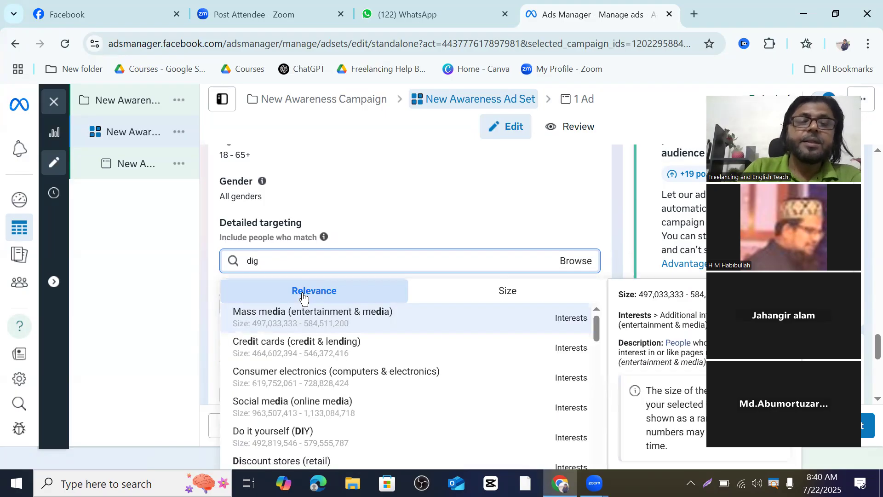
pyautogui.write('ital')
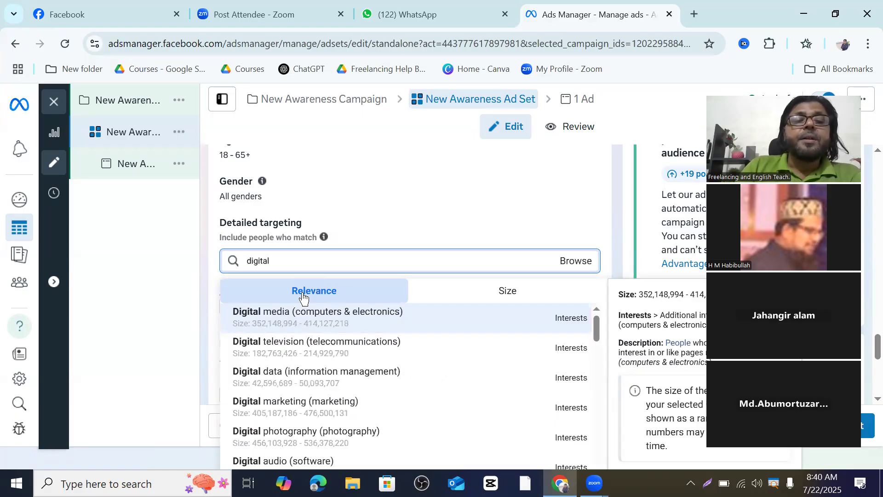
pyautogui.write(' mar')
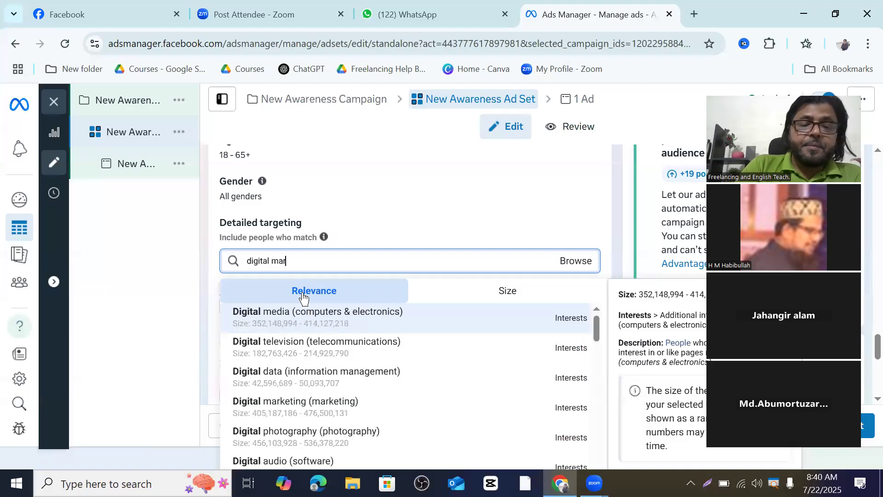
pyautogui.write('ke')
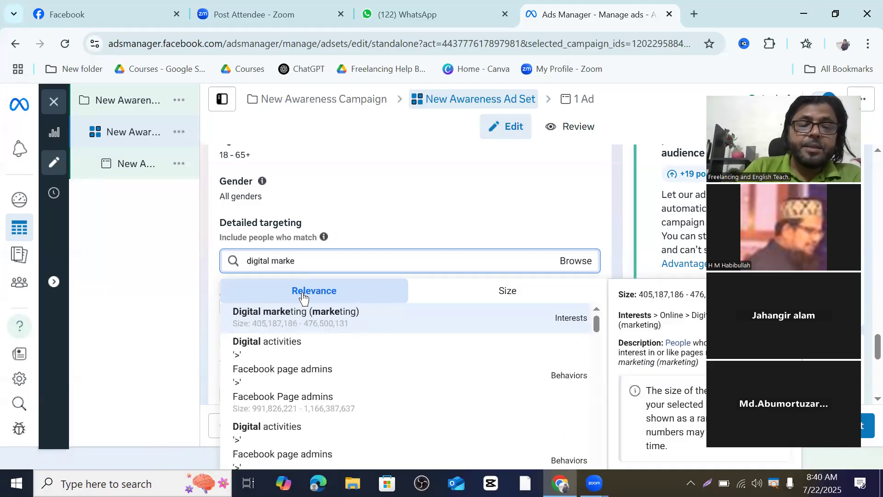
pyautogui.write('tin')
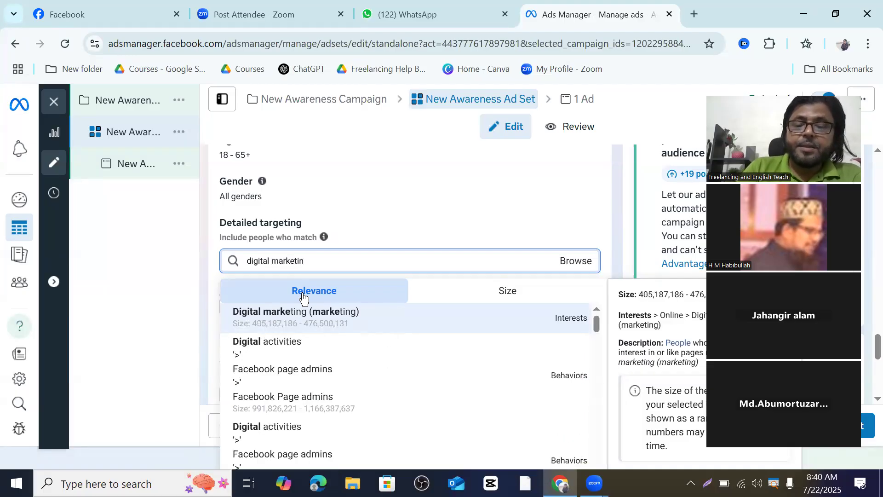
pyautogui.write('g')
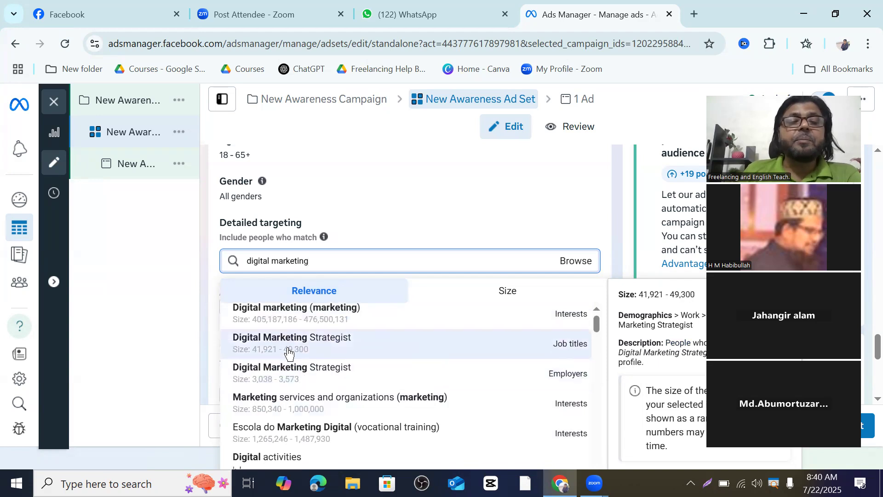
pyautogui.scroll(-2, 289, 350)
pyautogui.scroll(2, 341, 405)
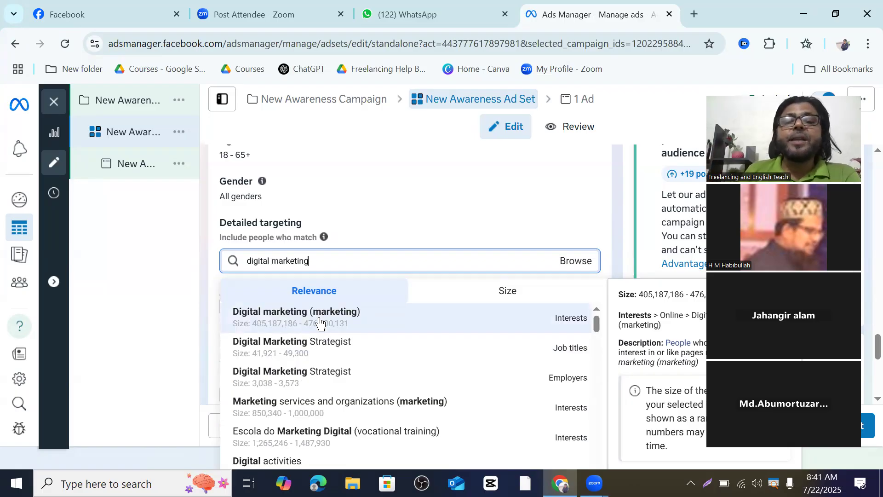
# Step: Clear the "digital marketing" search text from detailed targeting
pyautogui.press('BackSpace')
pyautogui.press('BackSpace')
pyautogui.press('BackSpace')
pyautogui.press('BackSpace')
pyautogui.press('BackSpace')
pyautogui.press('BackSpace')
pyautogui.press('BackSpace')
pyautogui.press('BackSpace')
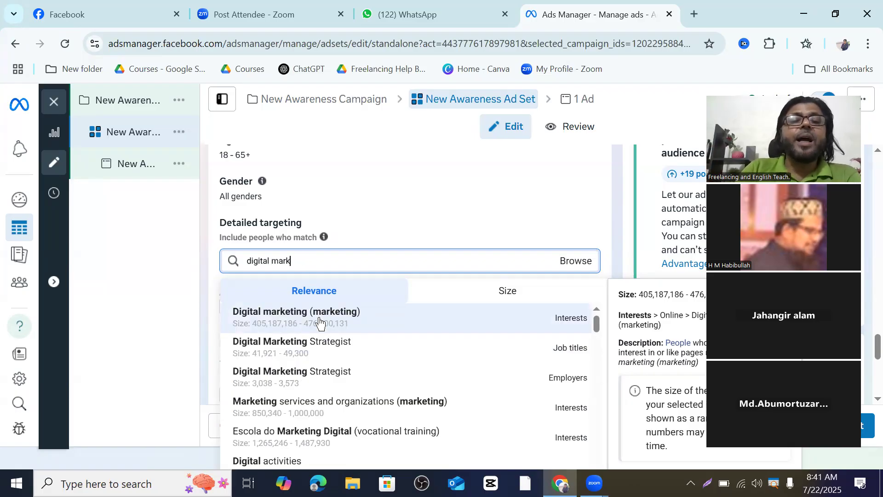
pyautogui.press('BackSpace')
pyautogui.press('BackSpace')
pyautogui.press('BackSpace')
pyautogui.press('BackSpace')
pyautogui.press('BackSpace')
pyautogui.press('BackSpace')
pyautogui.press('BackSpace')
pyautogui.press('BackSpace')
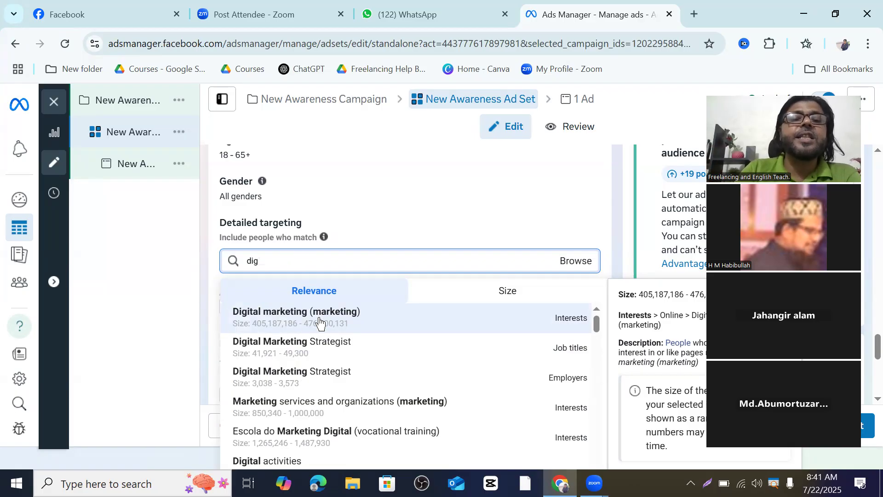
pyautogui.press('BackSpace')
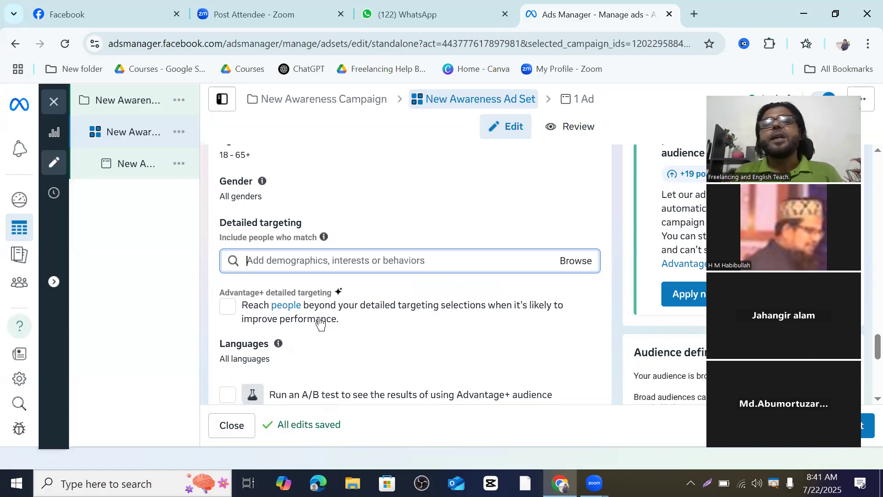
# Step: Browse the detailed targeting categories and examine the groups under Demographics
pyautogui.click(579, 269)
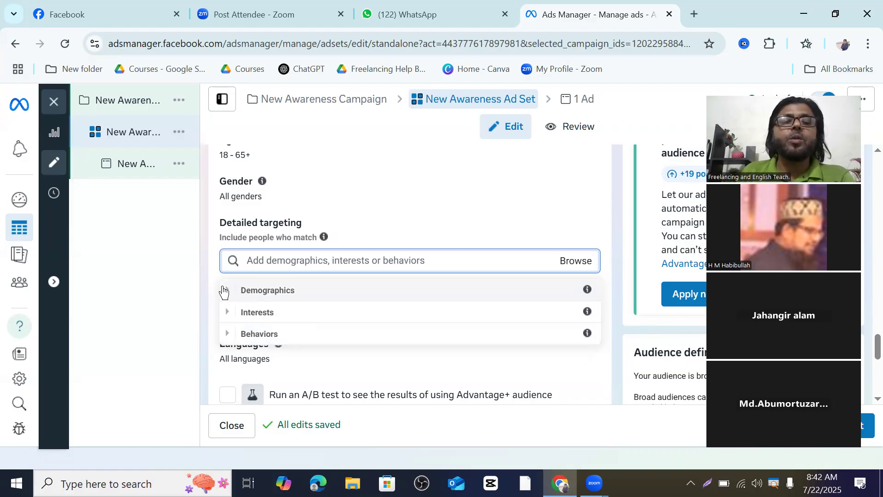
pyautogui.click(227, 291)
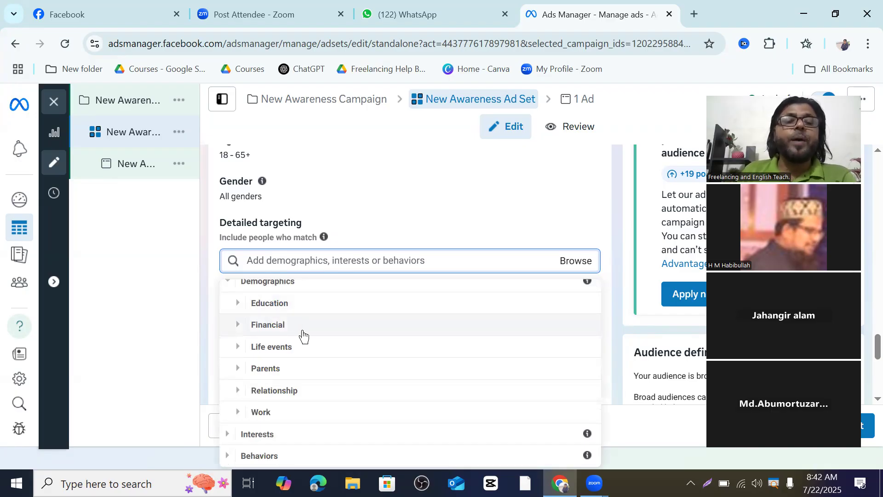
pyautogui.scroll(1, 276, 330)
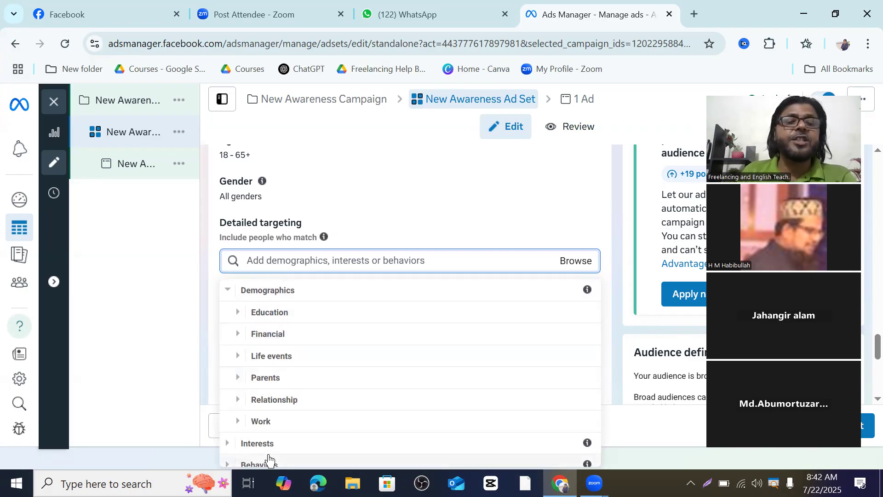
pyautogui.scroll(-1, 309, 418)
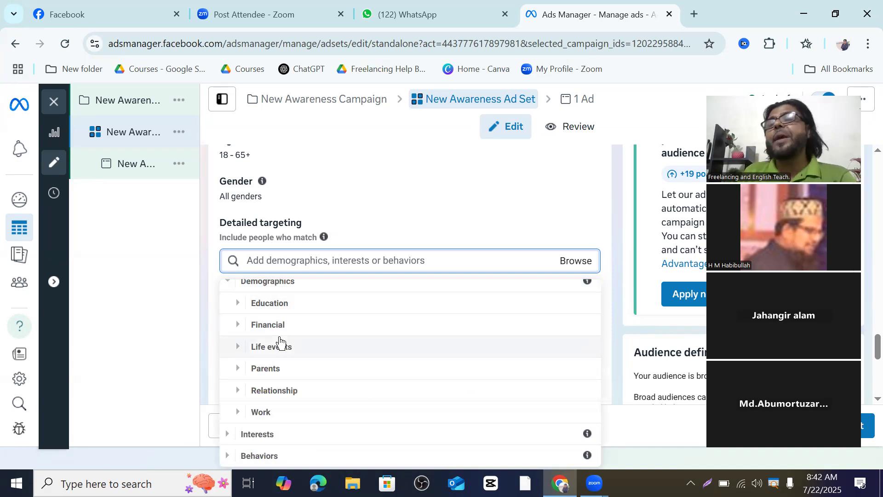
# Step: Expand the Interests category in detailed targeting and examine its groups from Business and industry to Technology
pyautogui.click(266, 436)
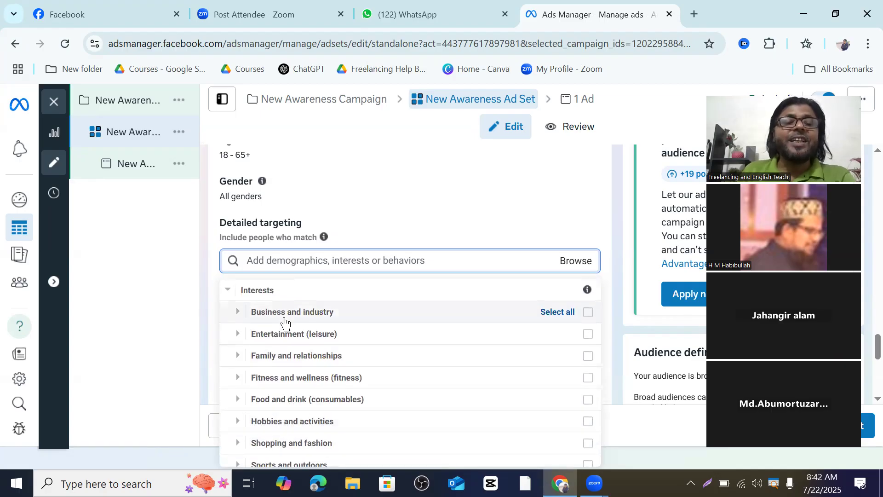
pyautogui.scroll(-1, 285, 323)
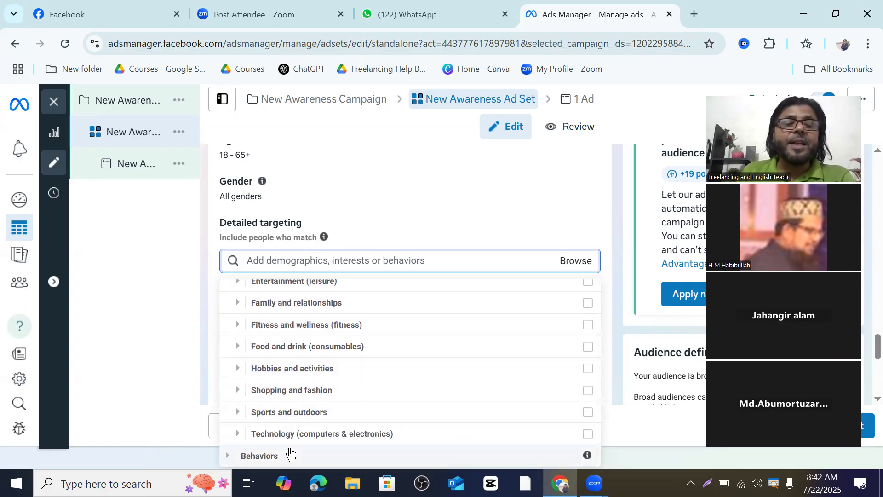
pyautogui.scroll(2, 289, 437)
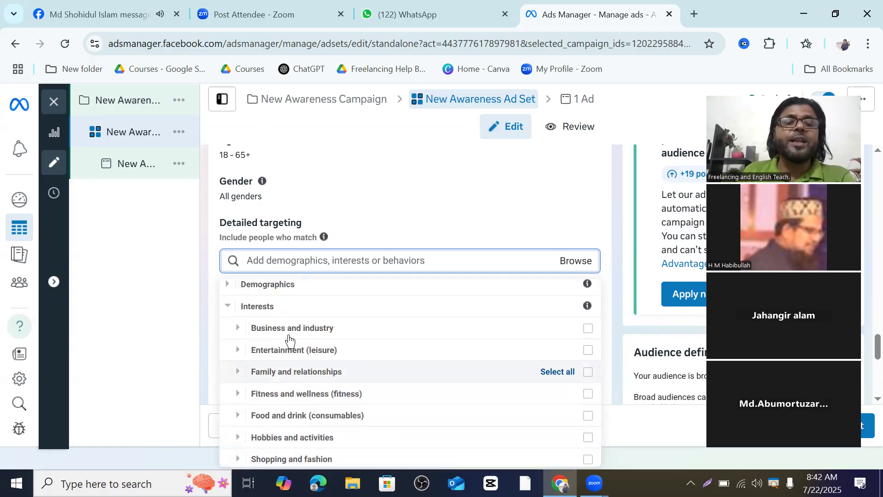
pyautogui.scroll(-2, 290, 339)
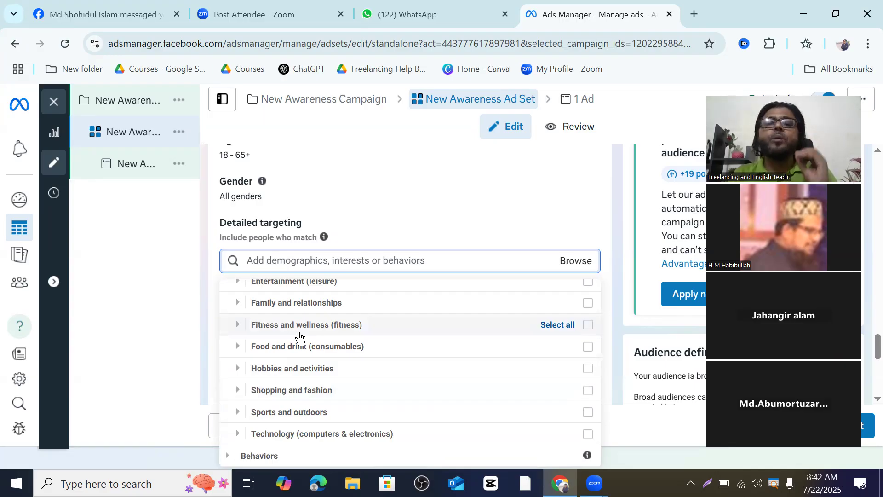
pyautogui.scroll(2, 286, 303)
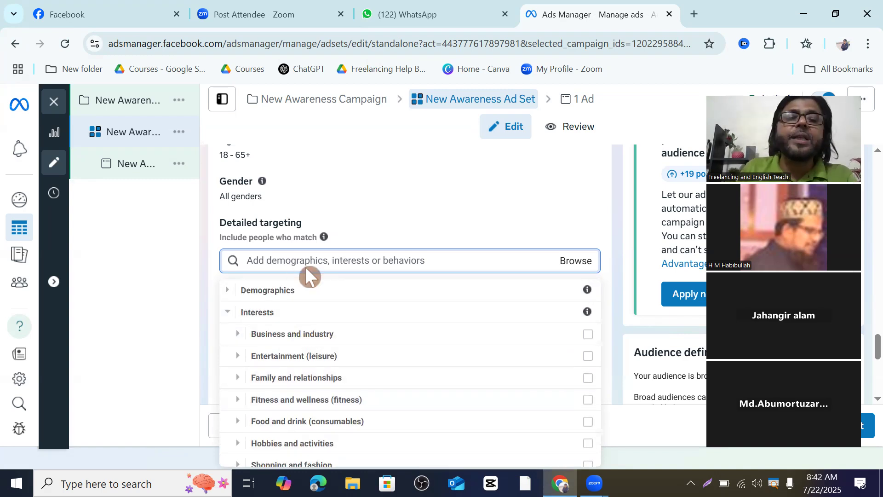
pyautogui.scroll(-1, 306, 276)
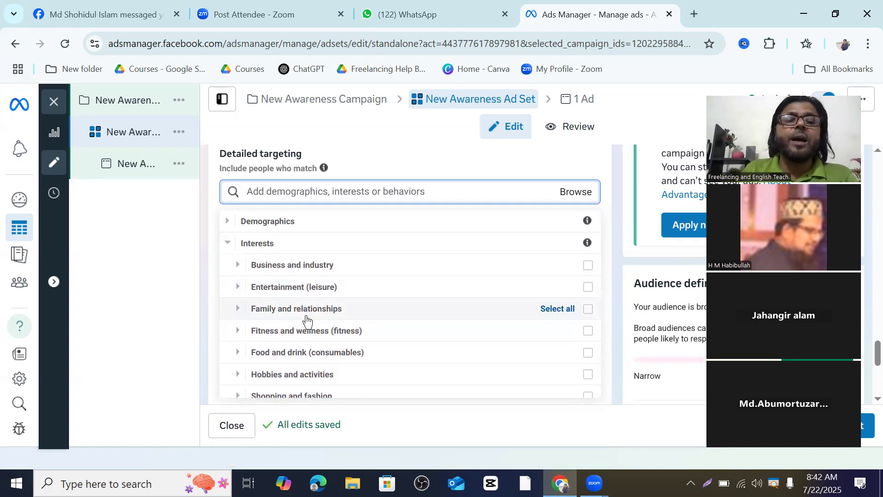
pyautogui.scroll(-2, 306, 321)
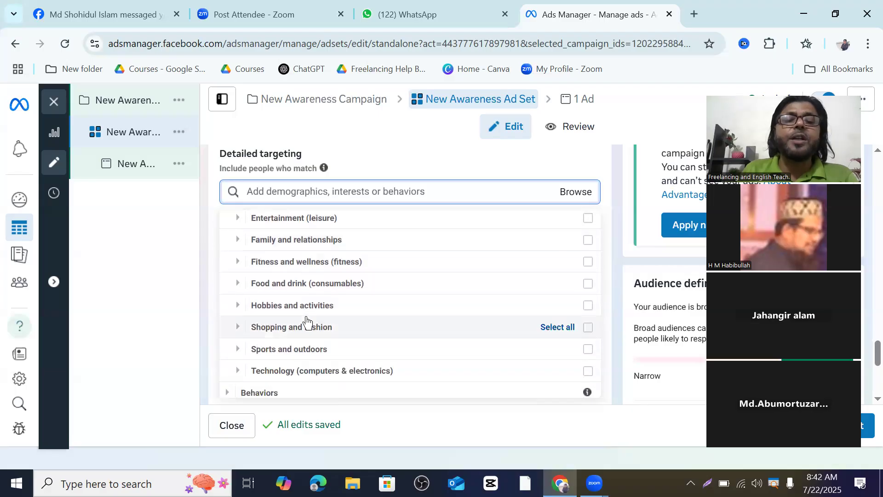
# Step: Expand the Behaviors category in detailed targeting and examine its subcategories
pyautogui.click(272, 389)
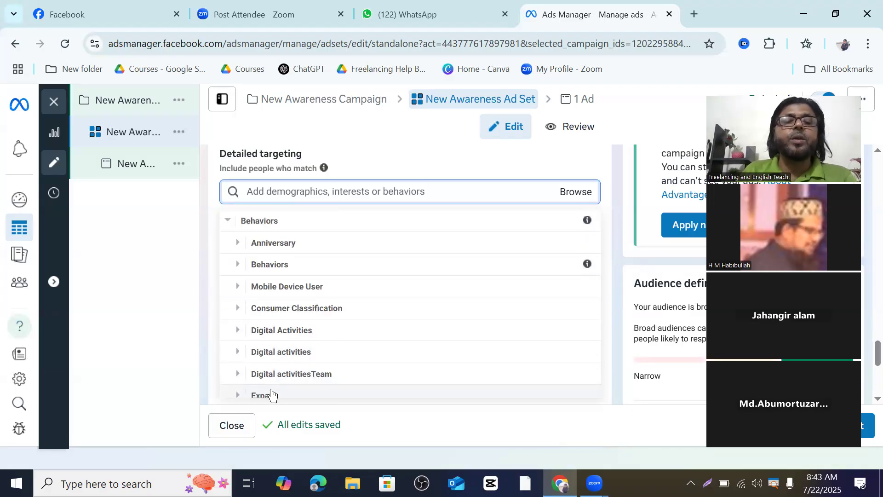
pyautogui.scroll(-3, 291, 329)
pyautogui.scroll(3, 285, 335)
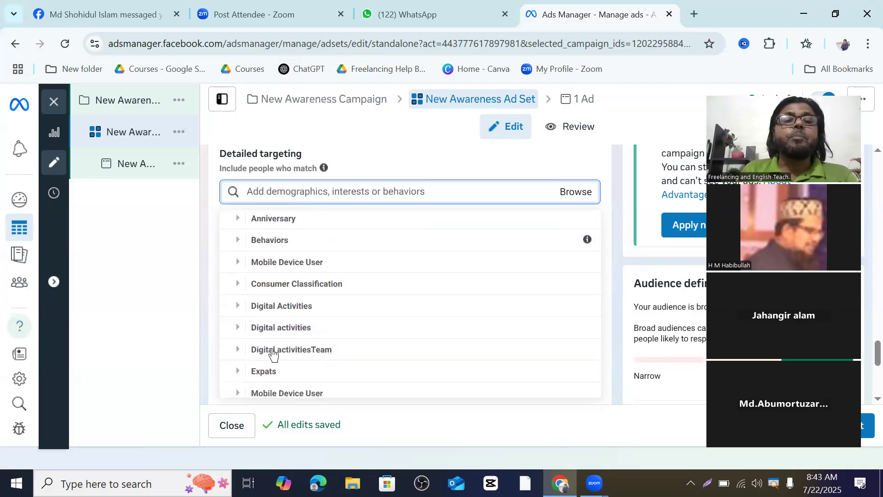
pyautogui.scroll(-2, 279, 342)
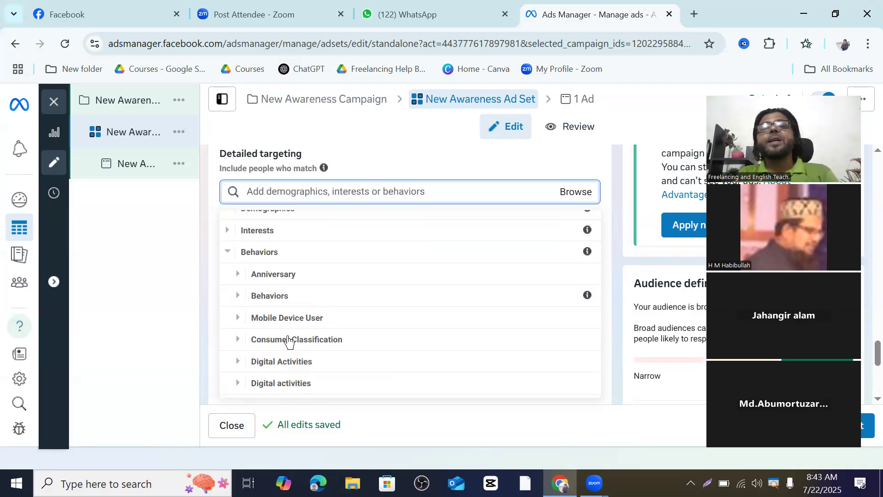
# Step: Collapse the Behaviors category and expand Demographics again in the detailed targeting list
pyautogui.scroll(3, 283, 341)
pyautogui.click(228, 265)
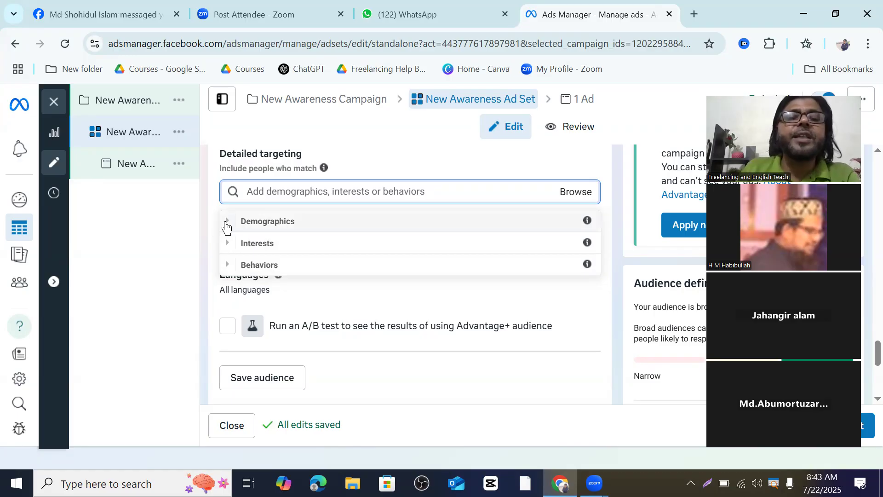
pyautogui.click(225, 224)
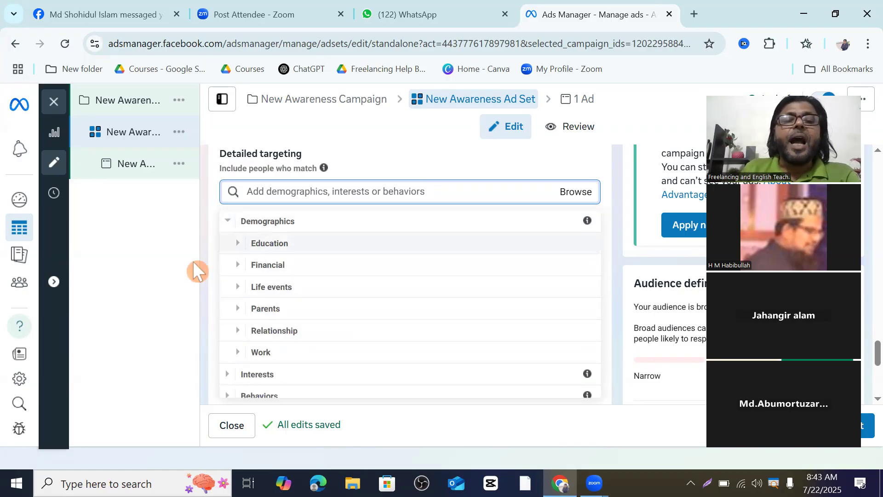
# Step: Expand Education and its Education level list under Demographics and examine the available levels
pyautogui.click(237, 246)
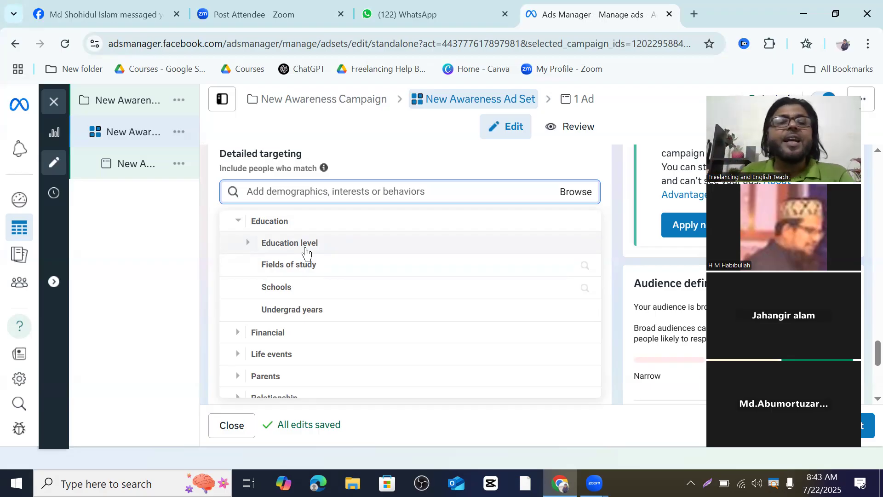
pyautogui.click(248, 243)
pyautogui.scroll(-1, 322, 262)
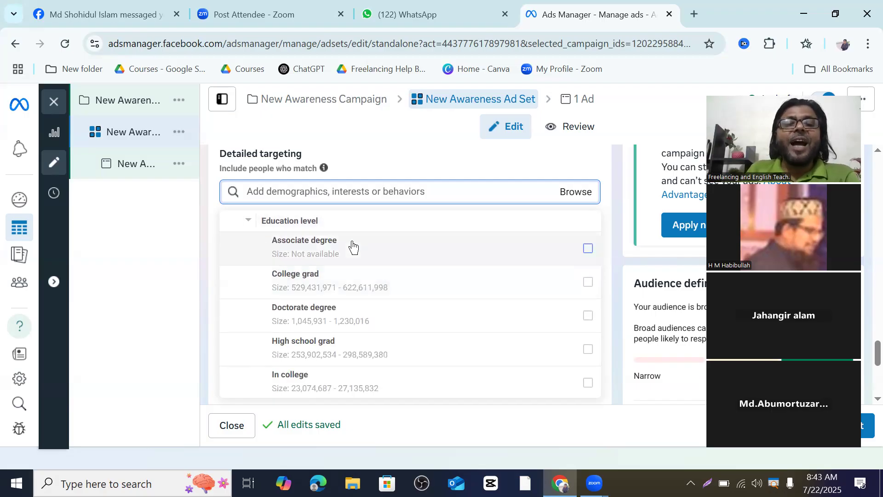
pyautogui.scroll(-3, 355, 258)
pyautogui.scroll(-7, 357, 262)
pyautogui.scroll(6, 361, 263)
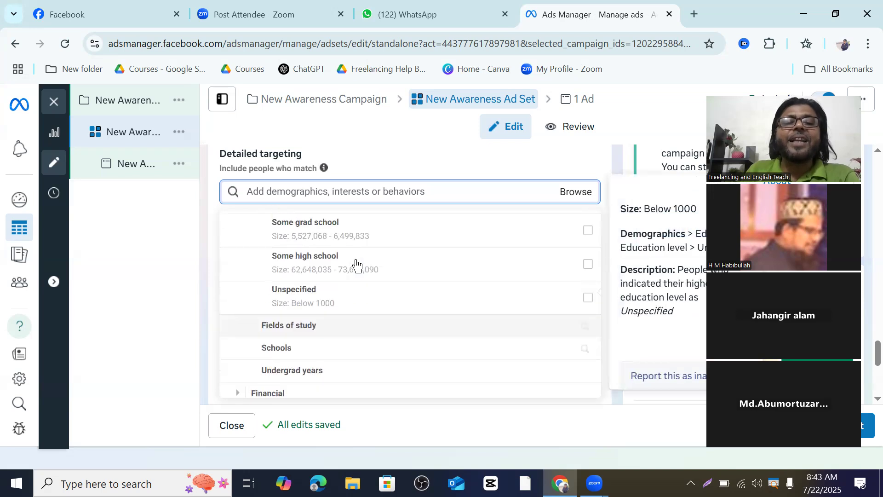
pyautogui.scroll(5, 365, 266)
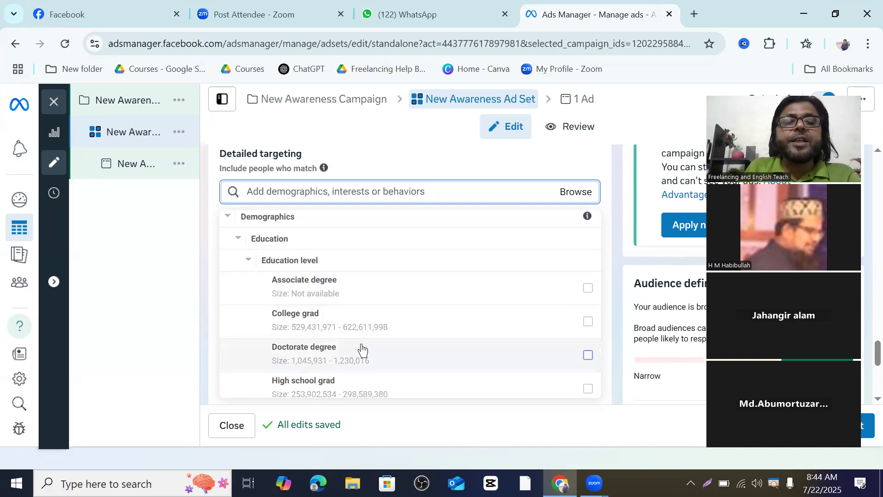
# Step: Review the education level options from Associate degree to Some college, and collapse the Education group
pyautogui.scroll(-2, 354, 342)
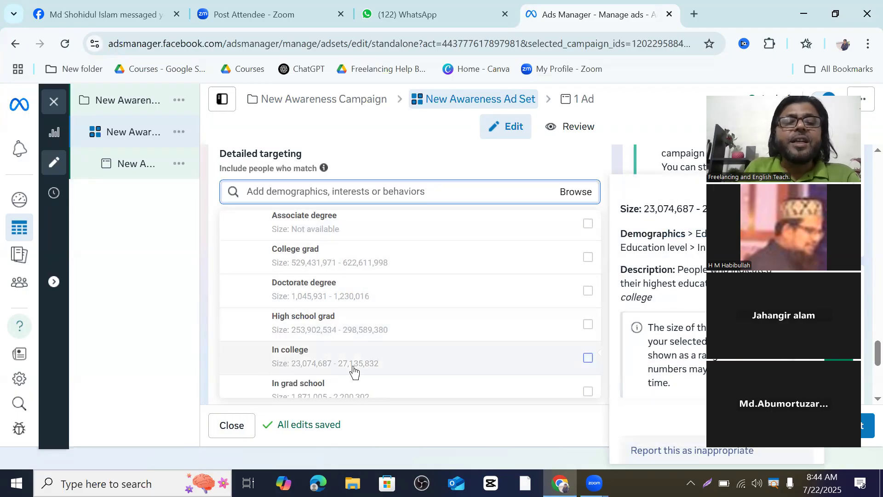
pyautogui.scroll(-2, 322, 387)
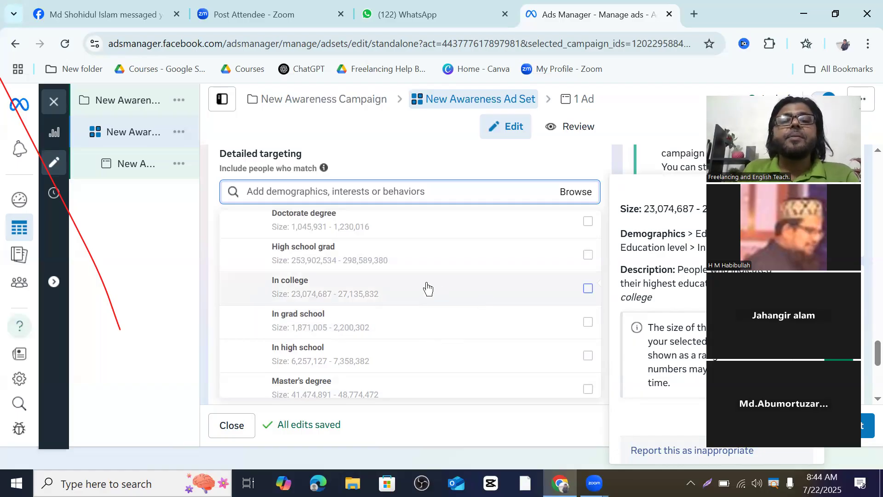
pyautogui.scroll(1, 370, 291)
pyautogui.scroll(3, 368, 287)
pyautogui.scroll(-4, 368, 286)
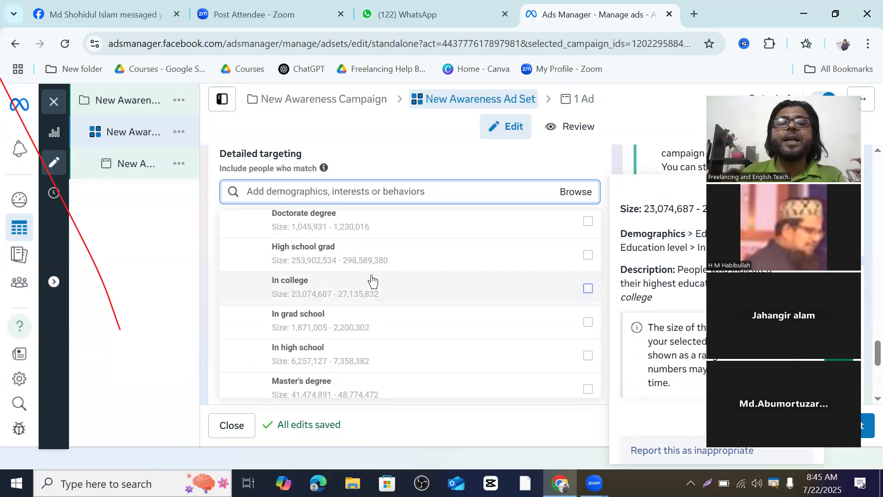
pyautogui.scroll(1, 430, 327)
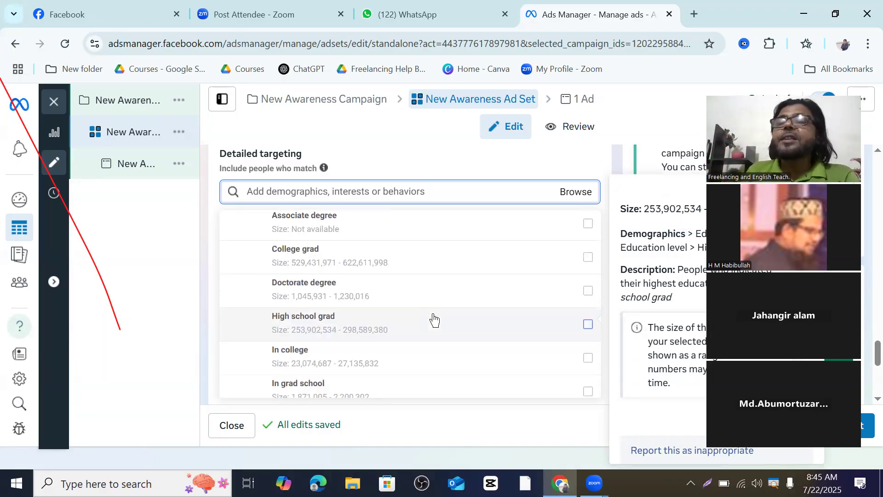
pyautogui.scroll(-1, 431, 317)
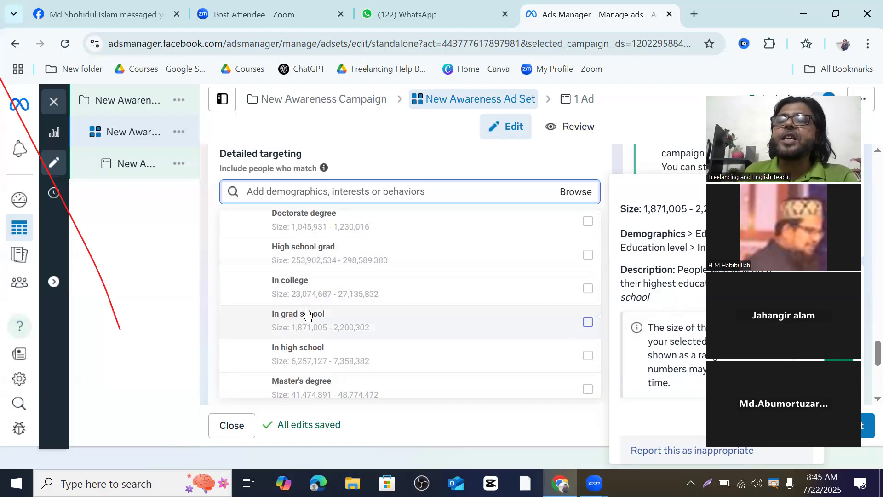
pyautogui.scroll(1, 312, 315)
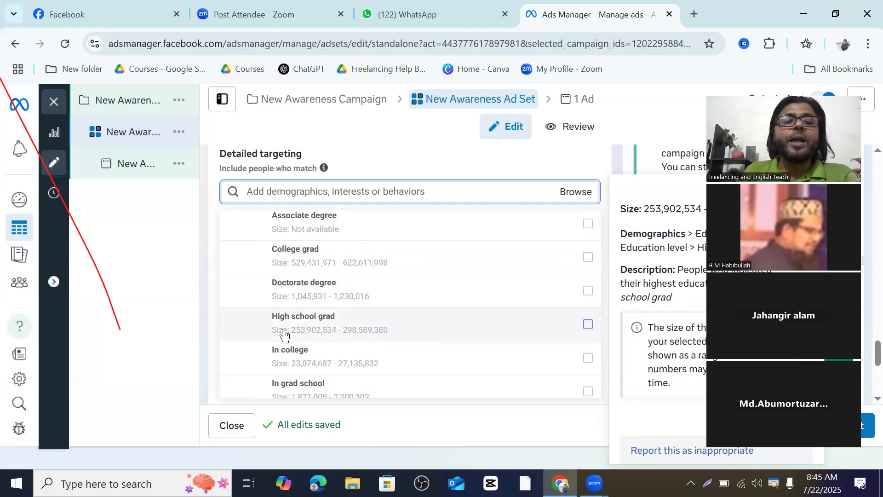
pyautogui.scroll(-2, 331, 361)
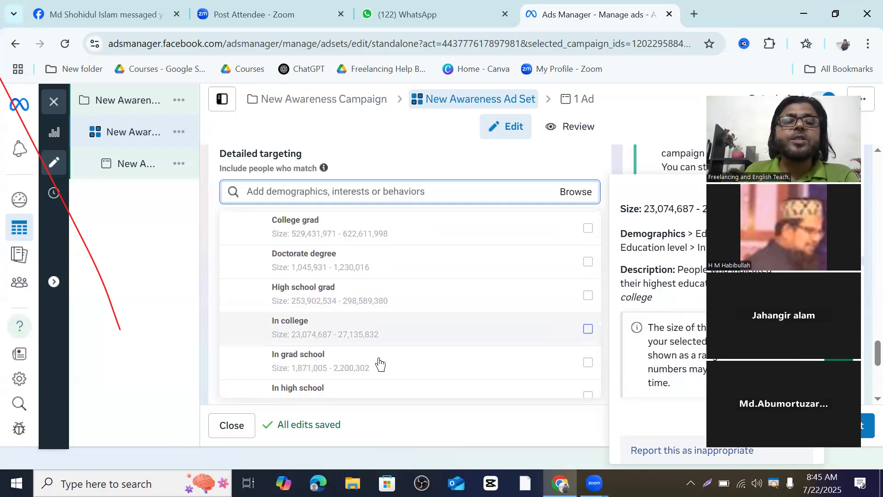
pyautogui.scroll(-2, 319, 376)
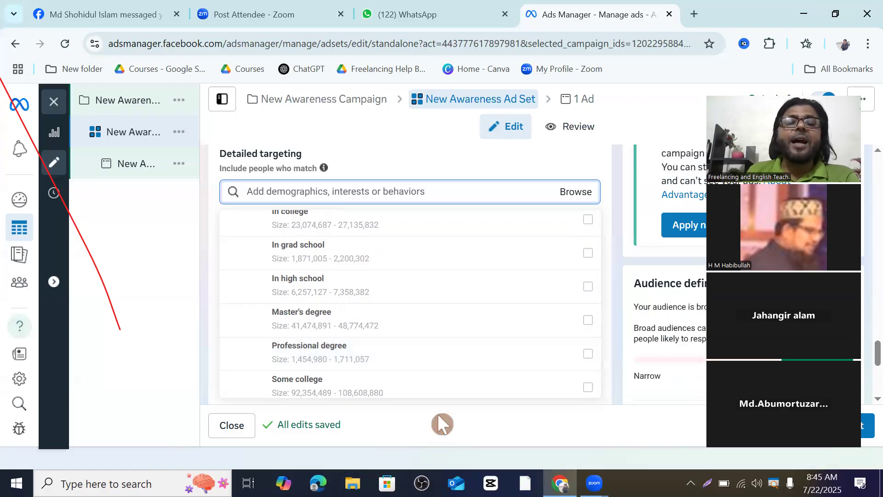
pyautogui.scroll(3, 348, 288)
pyautogui.scroll(-4, 340, 283)
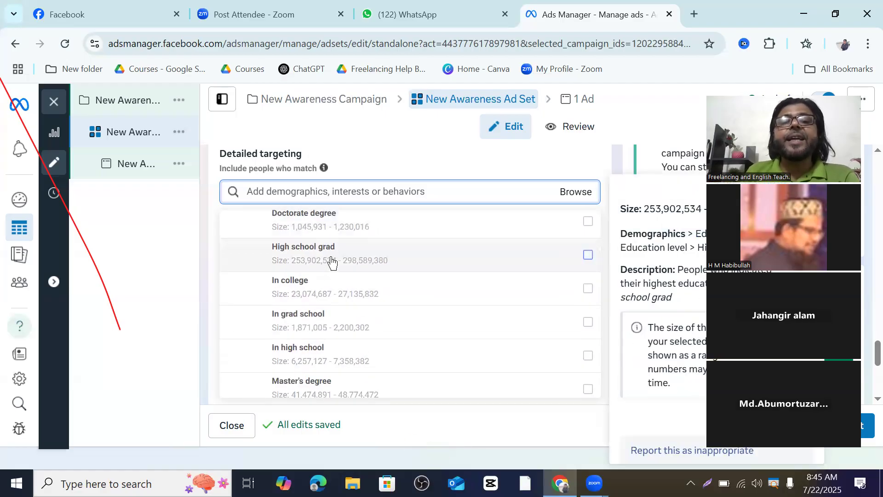
pyautogui.scroll(3, 329, 262)
pyautogui.scroll(2, 322, 263)
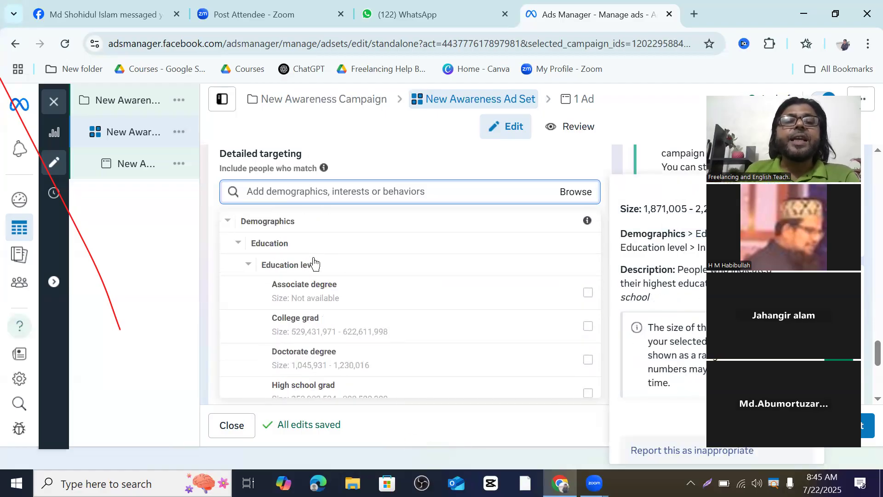
pyautogui.click(236, 244)
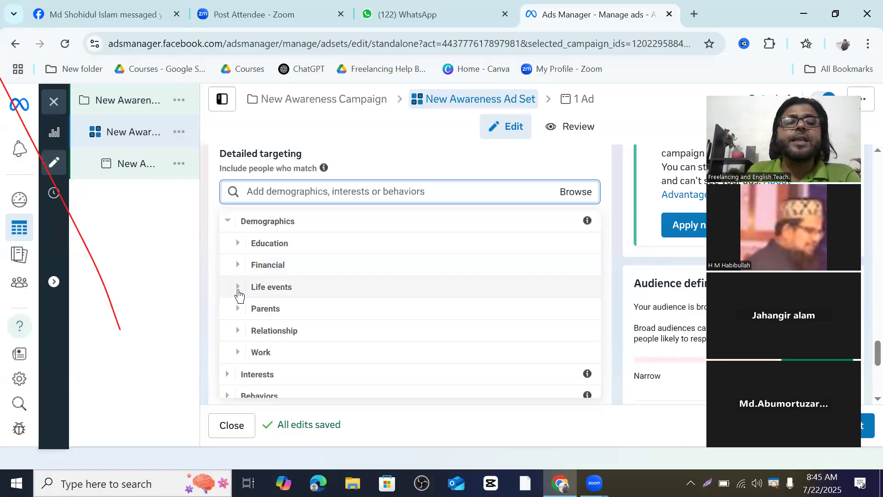
# Step: Expand Life events and its Anniversary subgroup, and examine the anniversary, Away from family and Away from hometown options
pyautogui.click(238, 287)
pyautogui.scroll(-1, 276, 267)
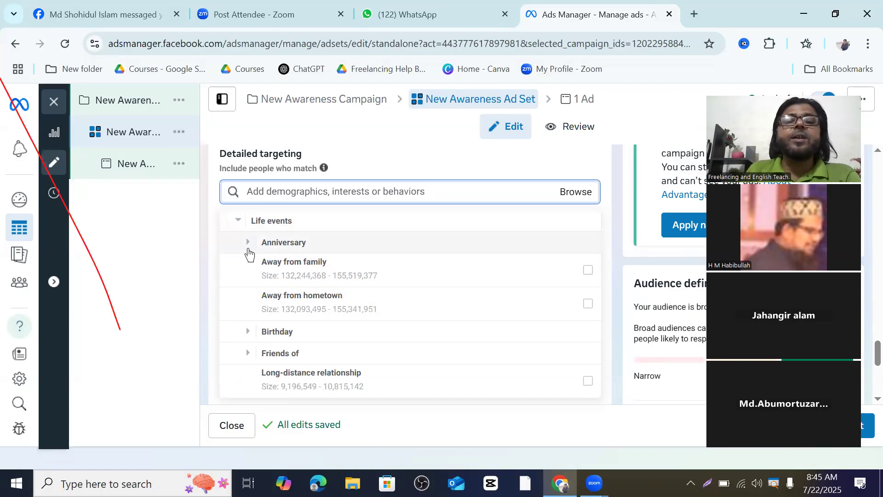
pyautogui.click(249, 243)
pyautogui.scroll(-3, 346, 271)
pyautogui.scroll(3, 355, 268)
pyautogui.scroll(-2, 395, 305)
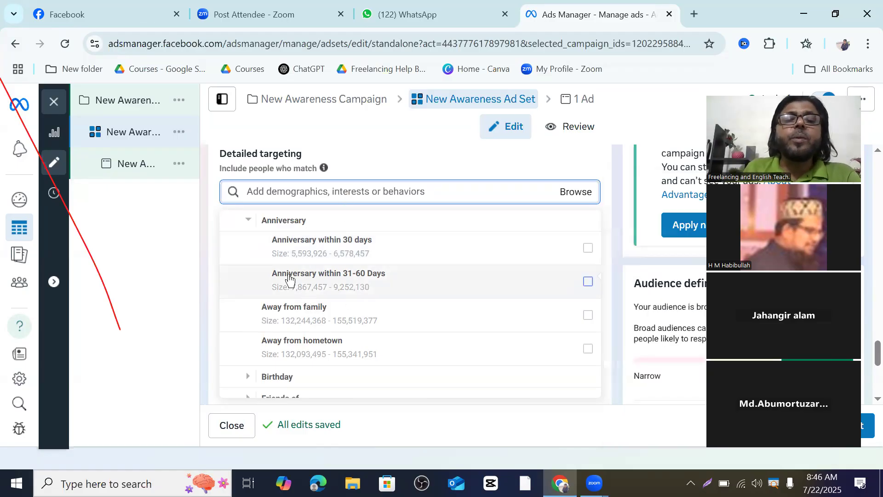
pyautogui.moveTo(378, 285)
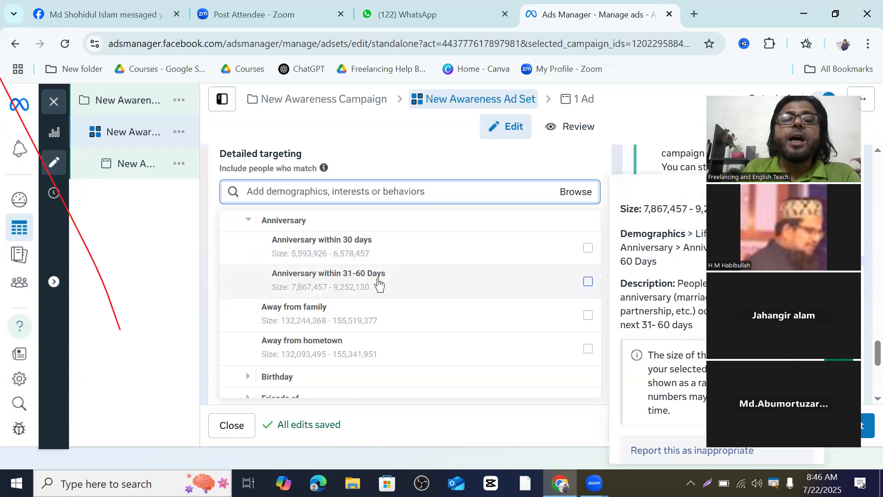
pyautogui.moveTo(256, 311)
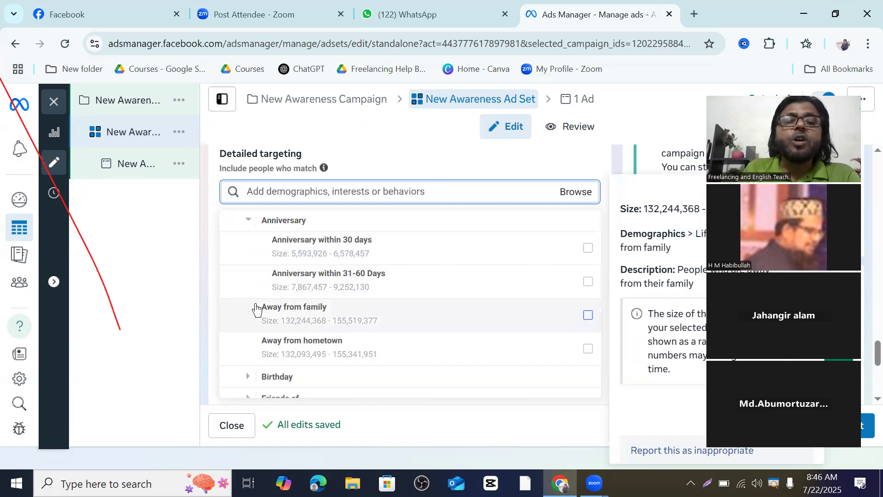
pyautogui.scroll(-2, 374, 316)
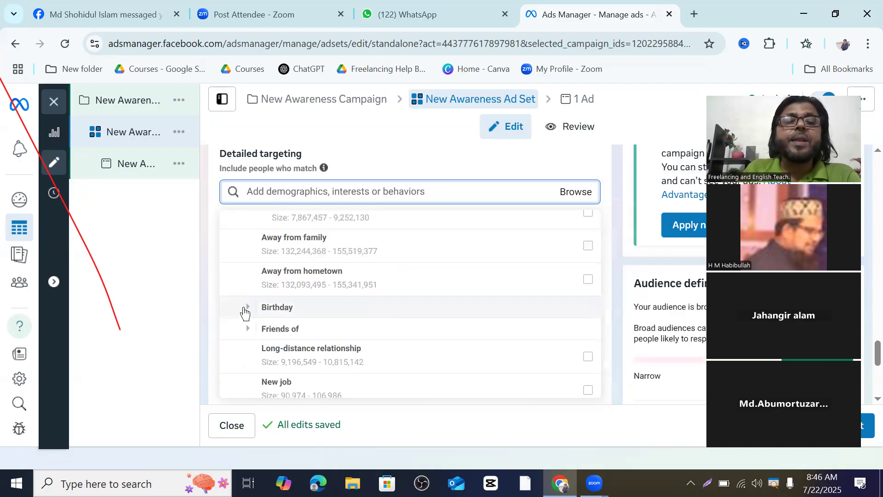
# Step: Expand Birthday and Birthday Month under Life events and examine the January to December and Upcoming birthday options
pyautogui.click(245, 312)
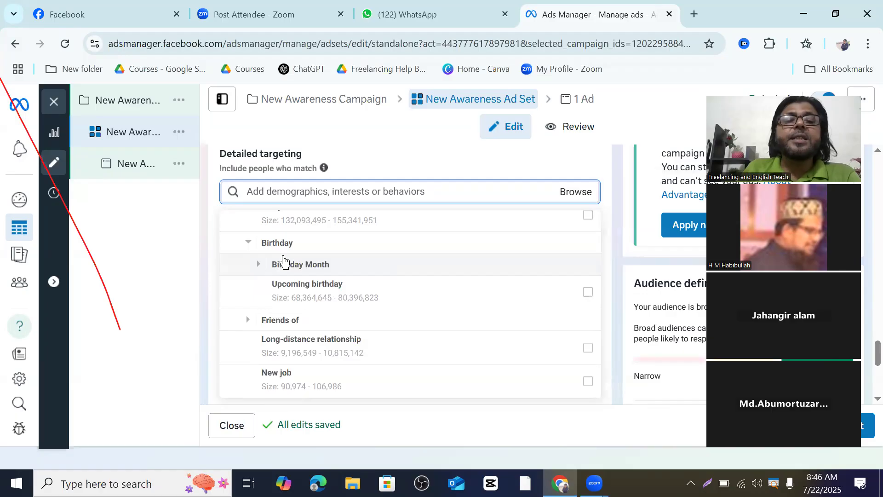
pyautogui.click(259, 266)
pyautogui.scroll(-2, 368, 290)
pyautogui.scroll(3, 343, 289)
pyautogui.scroll(-1, 366, 338)
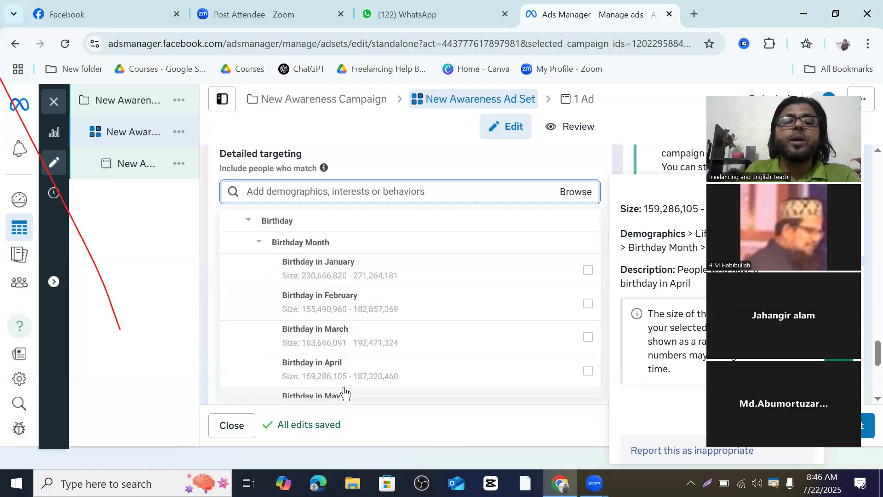
pyautogui.scroll(-3, 345, 387)
pyautogui.scroll(-2, 348, 341)
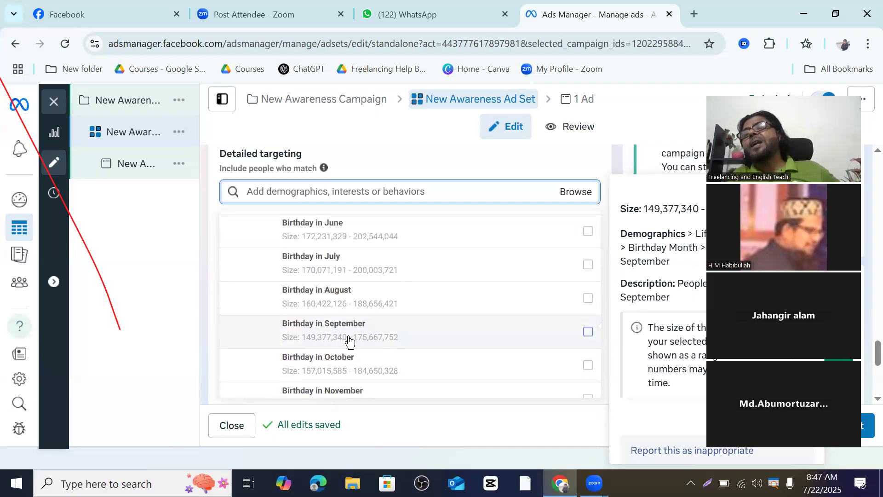
pyautogui.scroll(2, 407, 357)
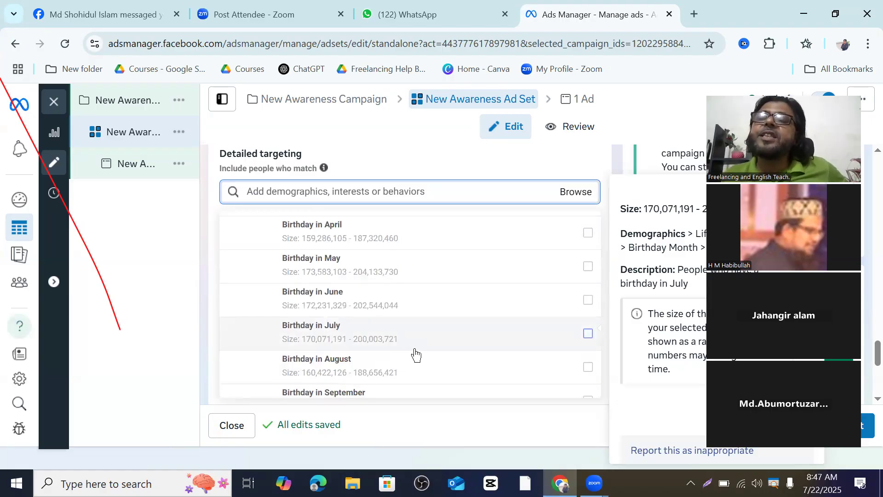
pyautogui.scroll(-2, 410, 341)
pyautogui.scroll(-4, 350, 308)
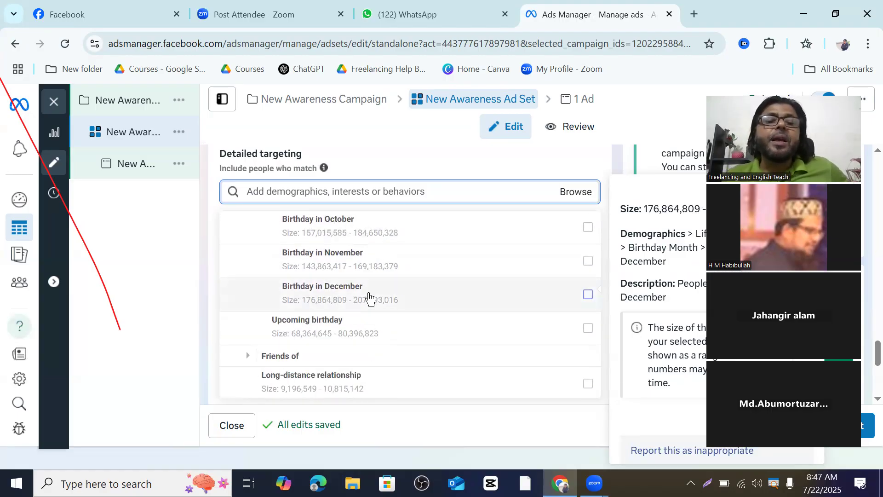
pyautogui.scroll(-2, 381, 264)
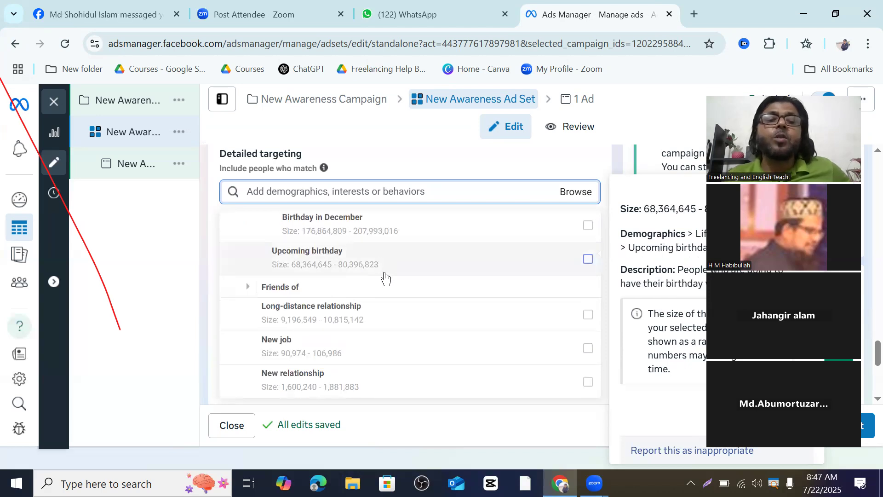
pyautogui.scroll(6, 385, 278)
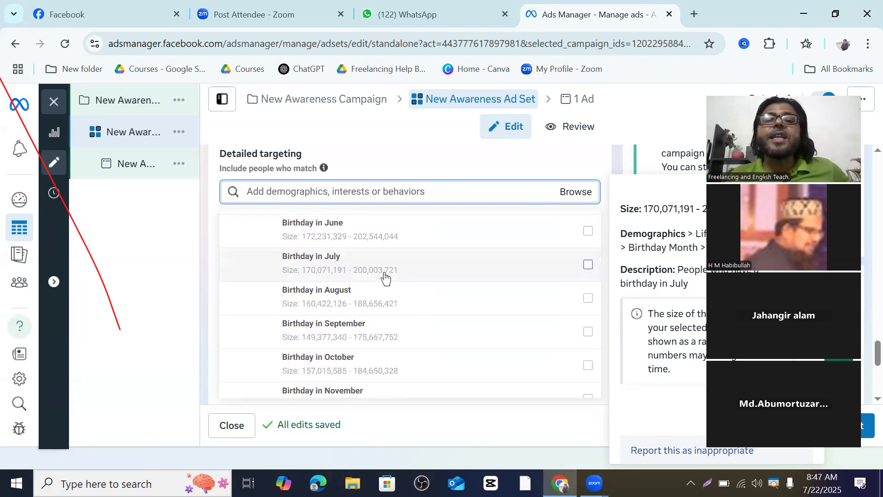
pyautogui.scroll(7, 385, 278)
pyautogui.scroll(-7, 381, 279)
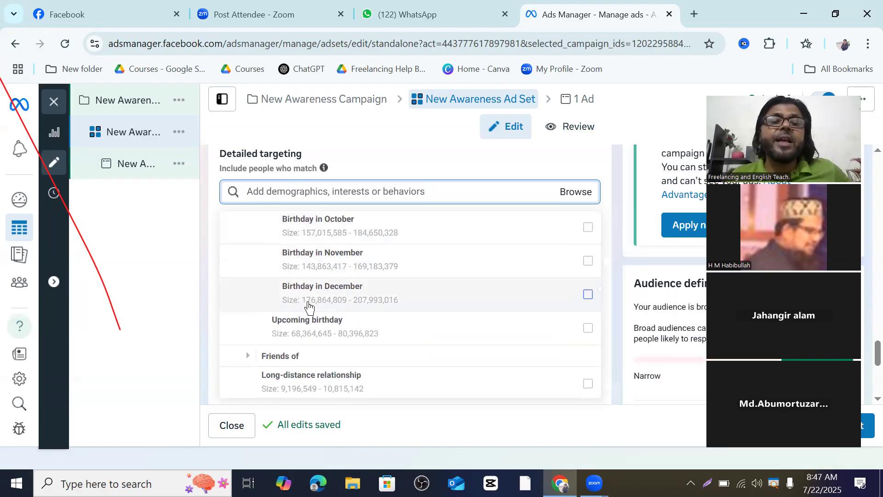
# Step: Expand the Friends of subgroup and look through the remaining Life events options down to Recently moved
pyautogui.scroll(-2, 326, 314)
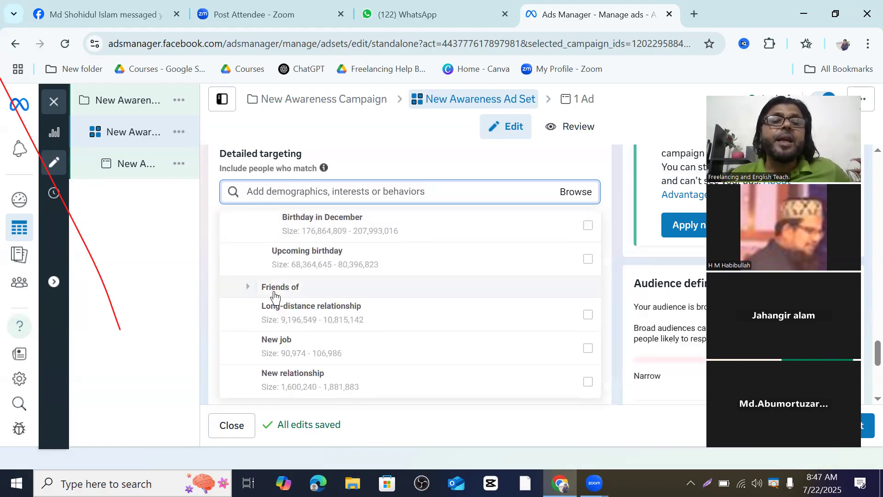
pyautogui.click(247, 290)
pyautogui.scroll(-3, 332, 290)
pyautogui.scroll(-8, 336, 283)
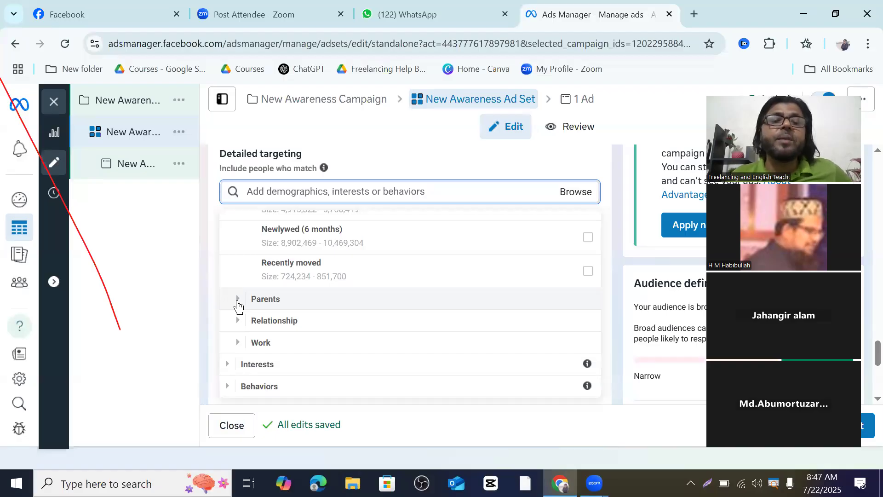
# Step: Expand Parents and its All parents list under Demographics and examine the options by children's age
pyautogui.click(237, 300)
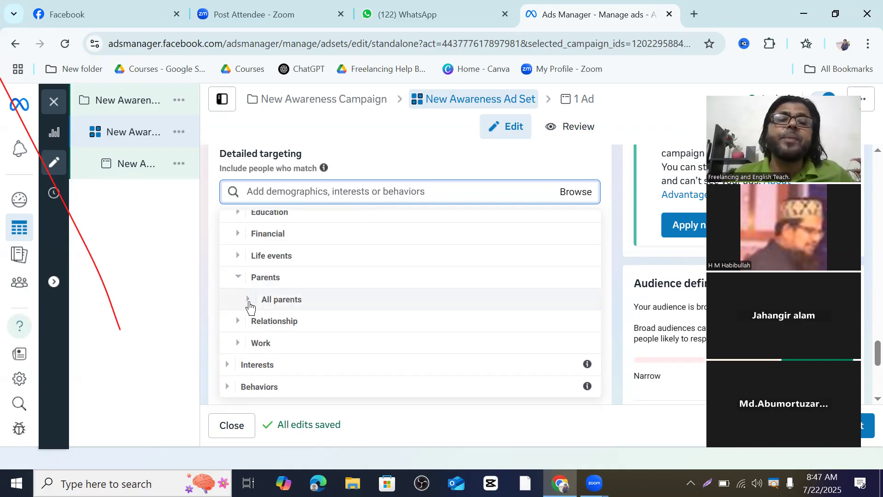
pyautogui.click(248, 304)
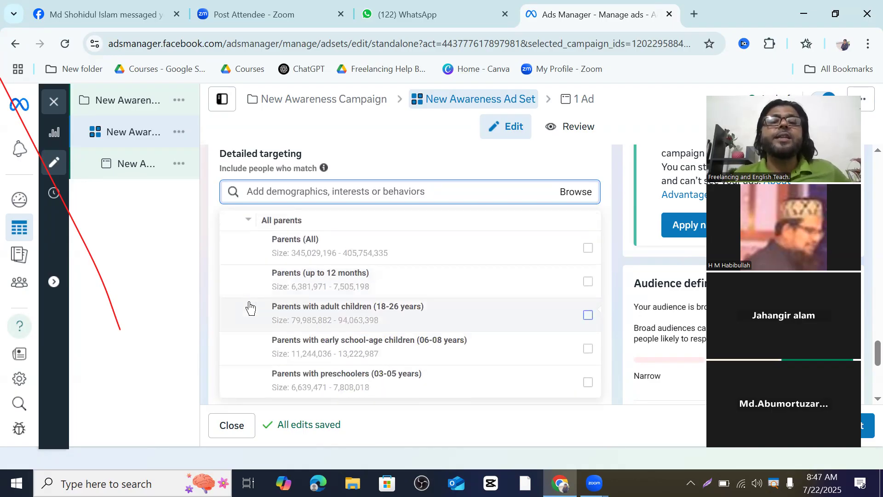
pyautogui.scroll(-1, 371, 309)
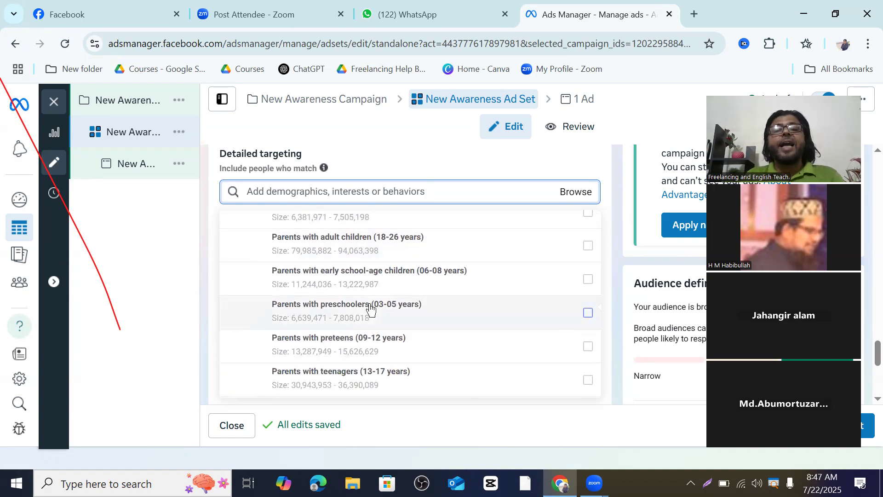
pyautogui.scroll(1, 371, 309)
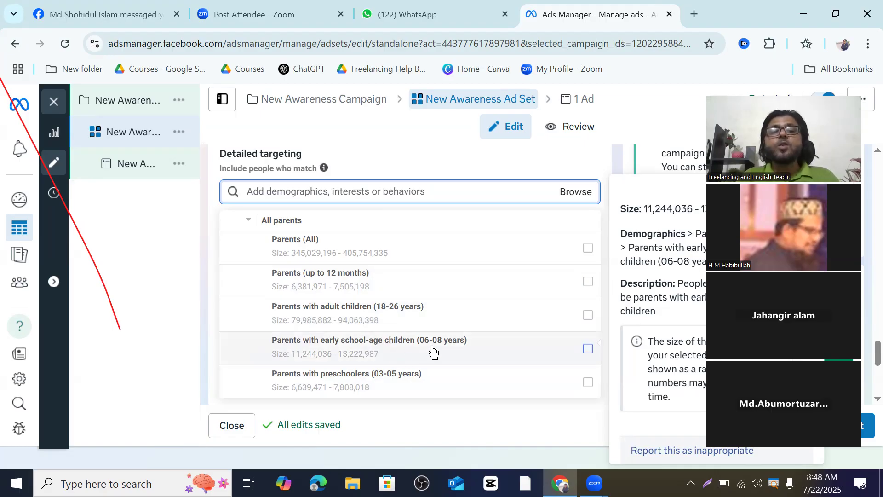
pyautogui.scroll(-2, 462, 352)
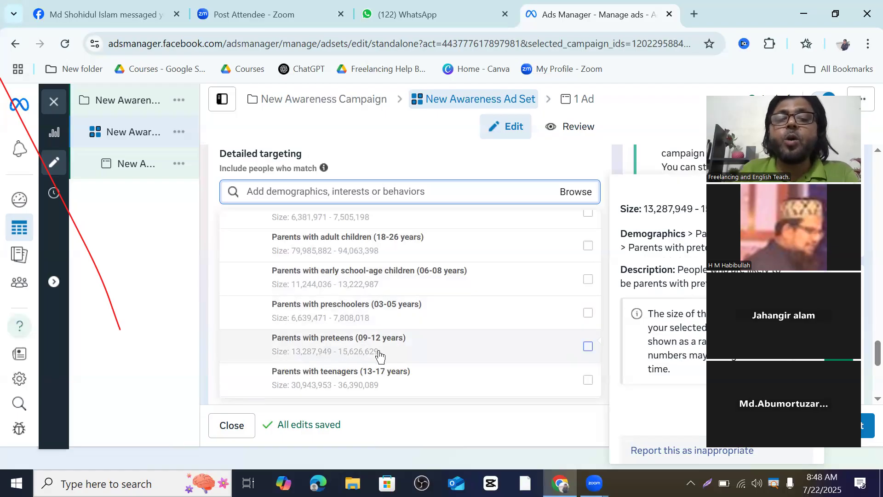
# Step: Add Parents with toddlers (01-02 years), Parents with preschoolers (03-05 years) and Parents (up to 12 months) to the detailed targeting
pyautogui.scroll(-1, 385, 351)
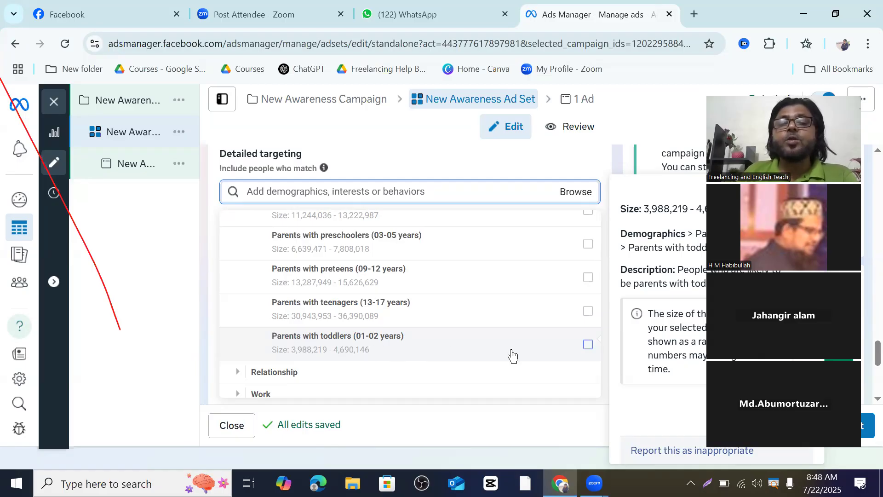
pyautogui.click(587, 345)
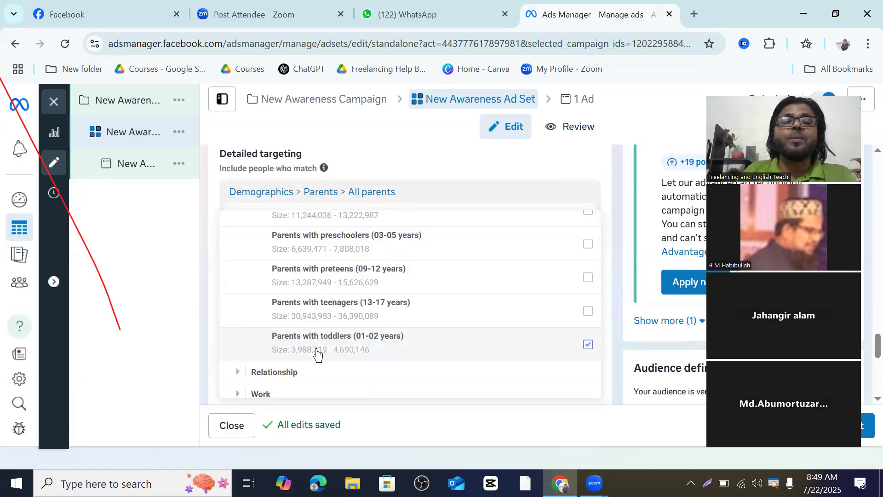
pyautogui.moveTo(372, 349)
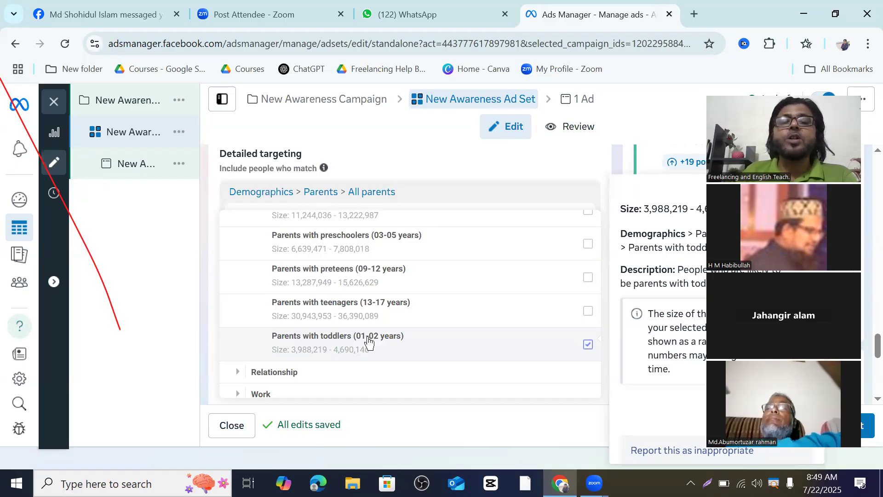
pyautogui.scroll(2, 380, 347)
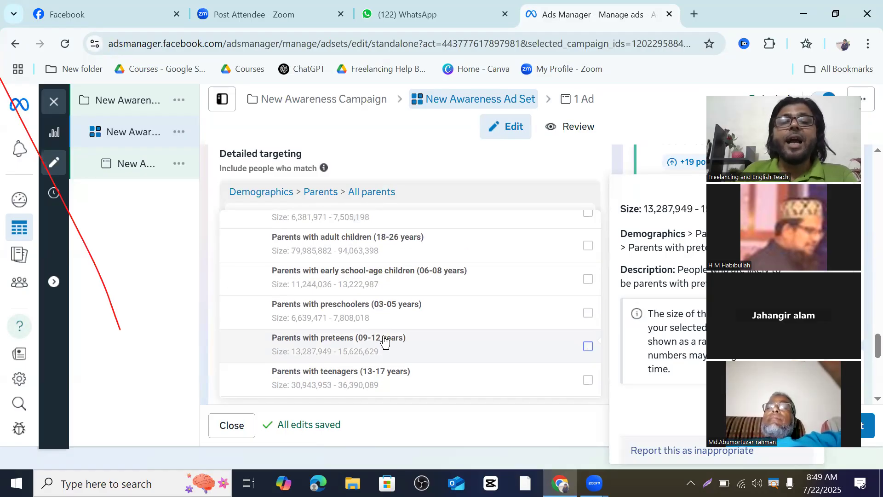
pyautogui.click(588, 315)
pyautogui.scroll(3, 306, 341)
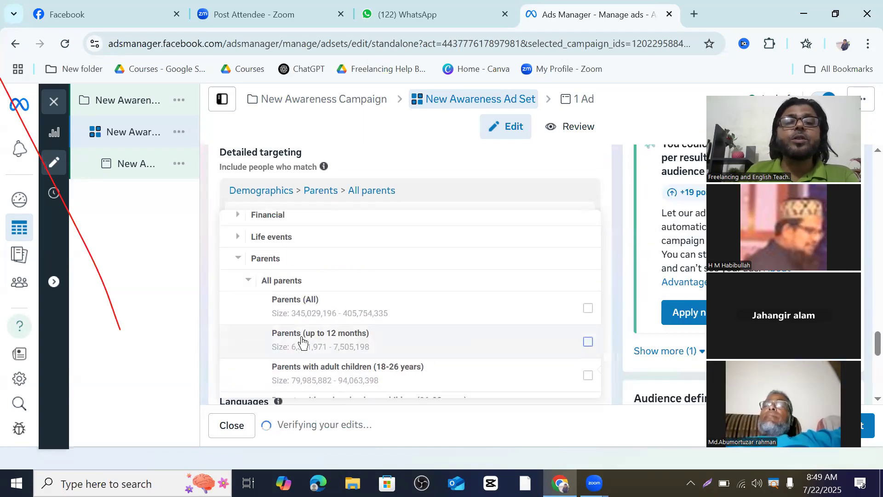
pyautogui.scroll(-1, 303, 340)
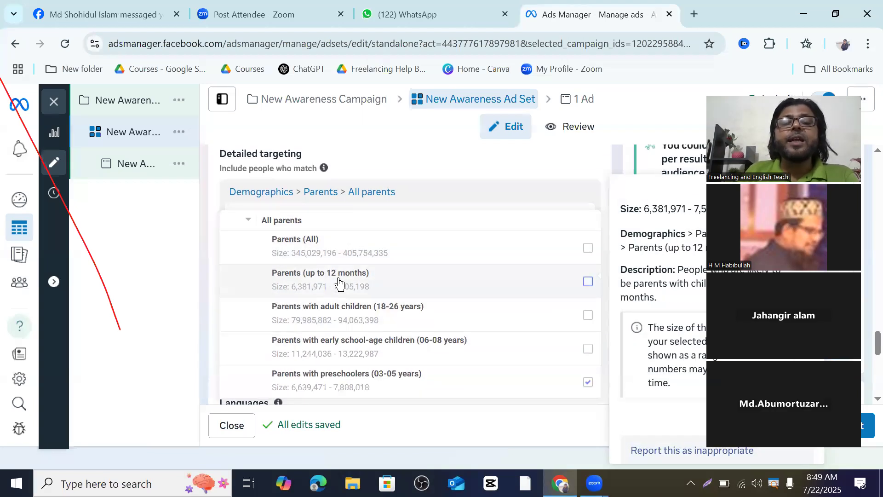
pyautogui.click(588, 281)
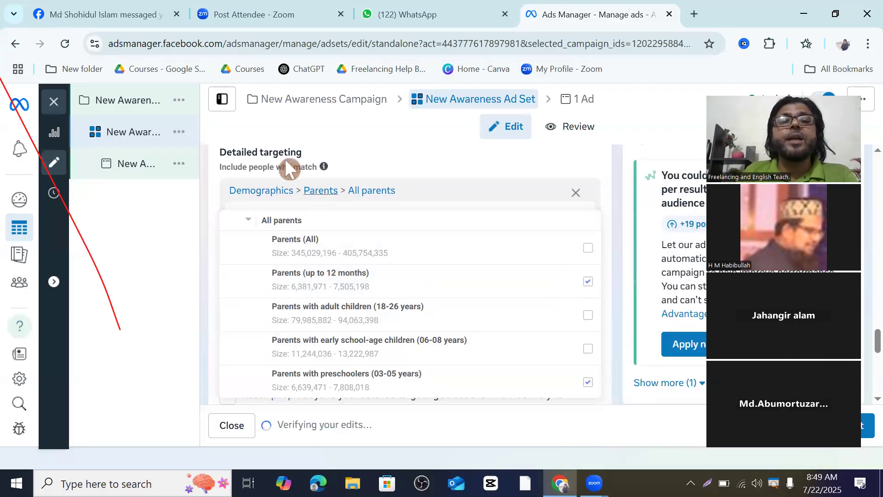
pyautogui.scroll(-3, 430, 374)
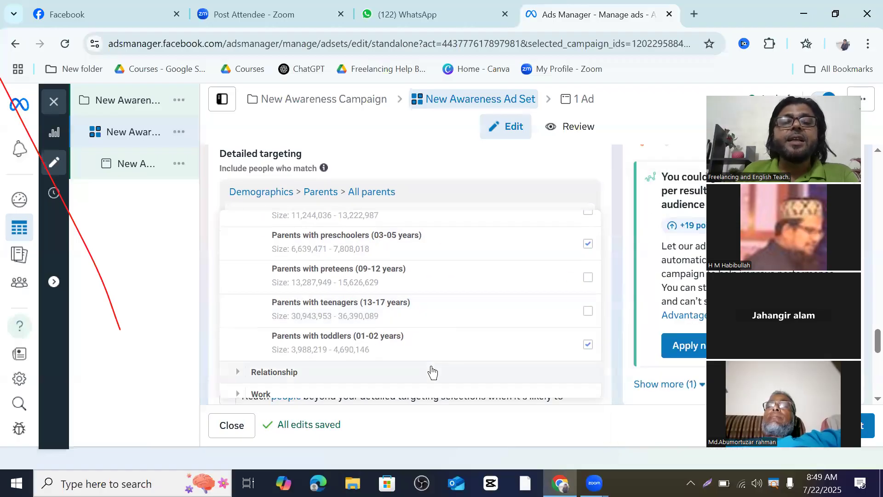
pyautogui.moveTo(359, 316)
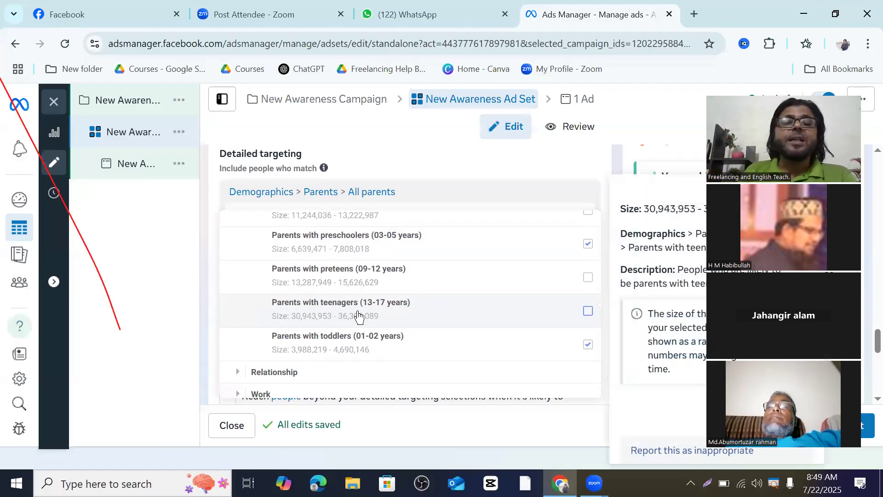
# Step: Expand Relationship and its Relationship status list under Demographics and examine the options from Engaged to Unspecified
pyautogui.scroll(-1, 341, 354)
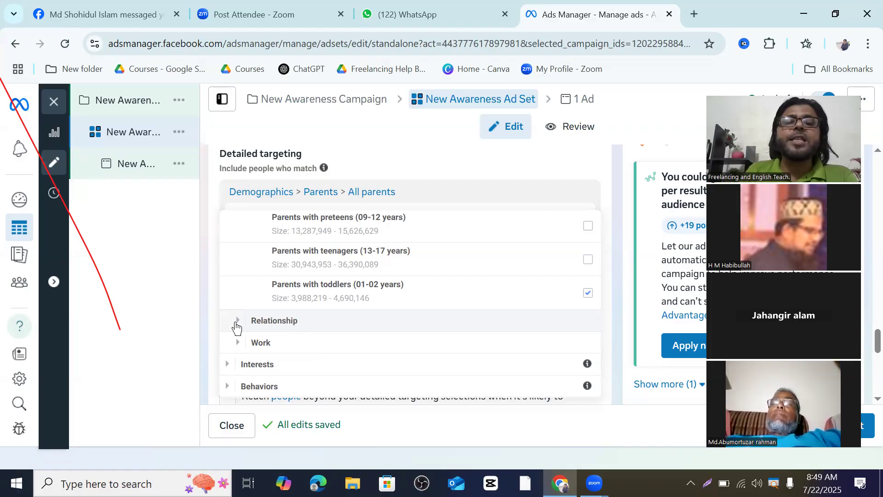
pyautogui.click(236, 324)
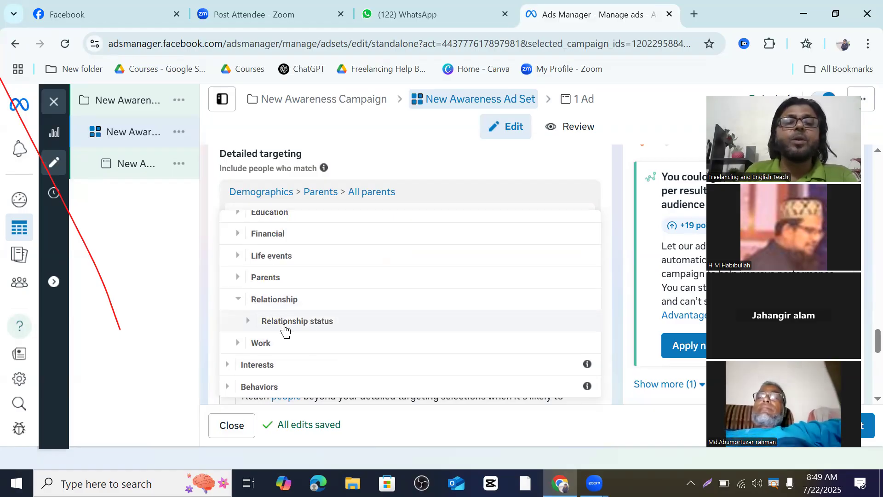
pyautogui.click(248, 321)
pyautogui.scroll(-1, 378, 299)
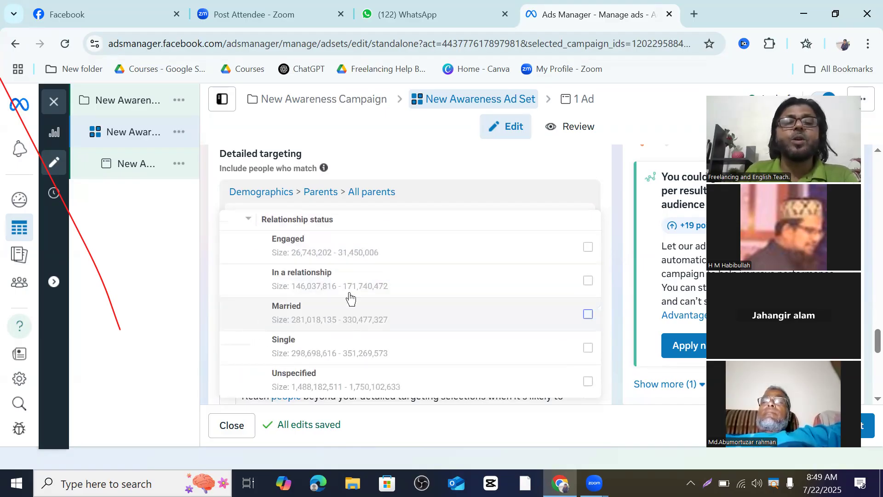
pyautogui.moveTo(349, 299)
pyautogui.scroll(3, 348, 296)
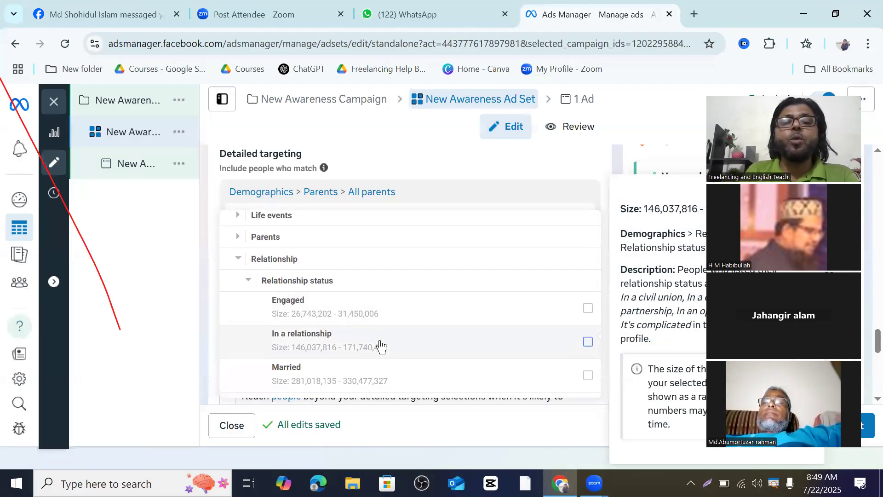
pyautogui.scroll(-1, 380, 345)
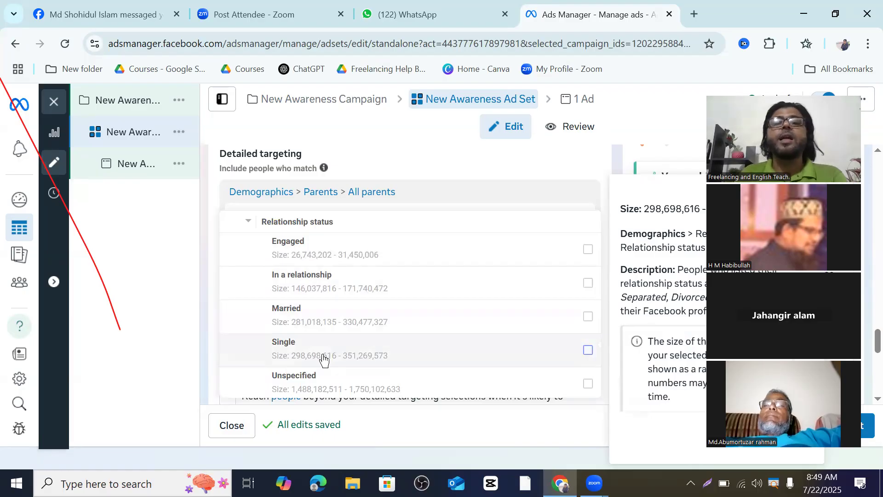
# Step: Expand Work and its Industries list under Demographics and look through the industry options from Administrative Services to Veterans (US)
pyautogui.scroll(-2, 325, 344)
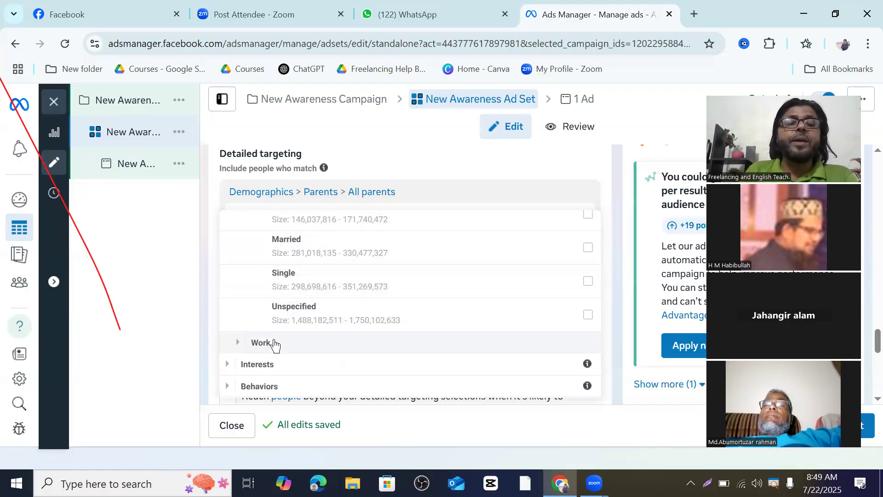
pyautogui.click(240, 343)
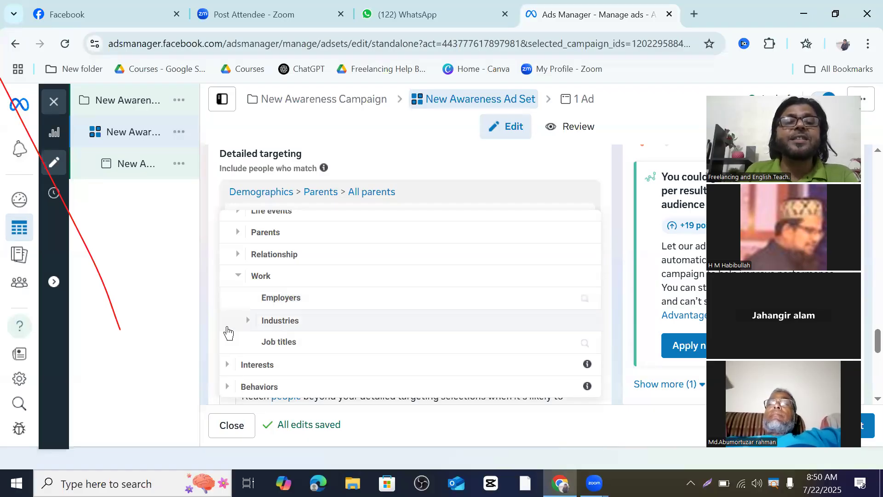
pyautogui.click(249, 324)
pyautogui.scroll(-3, 345, 309)
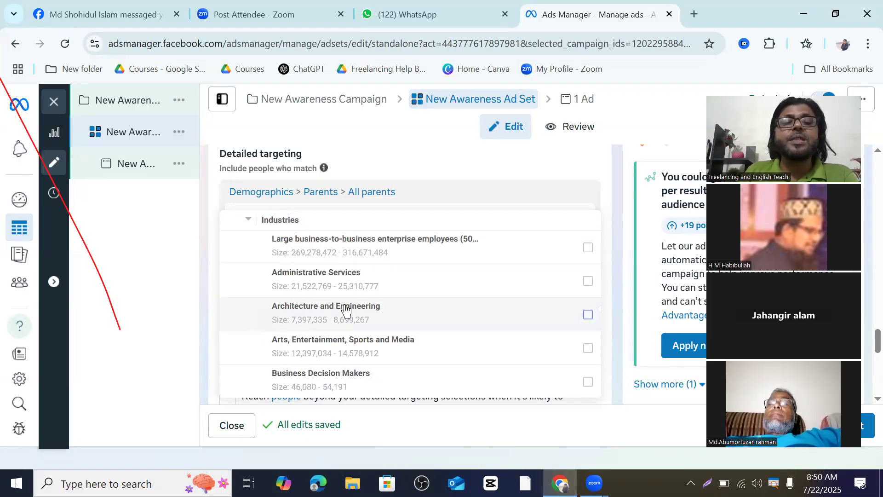
pyautogui.scroll(2, 368, 313)
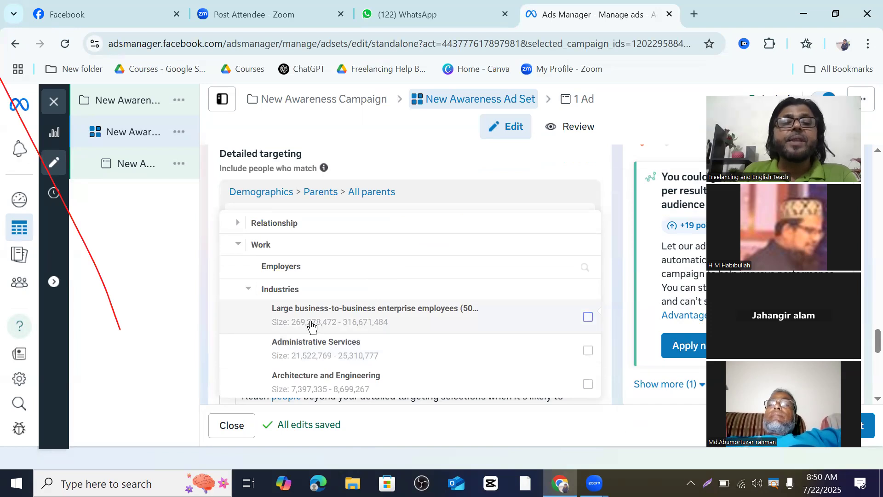
pyautogui.scroll(-2, 310, 325)
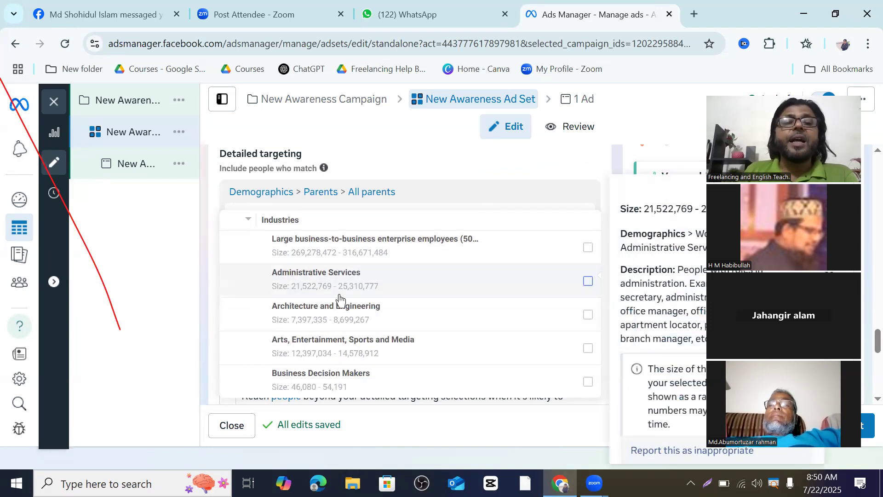
pyautogui.scroll(-6, 326, 313)
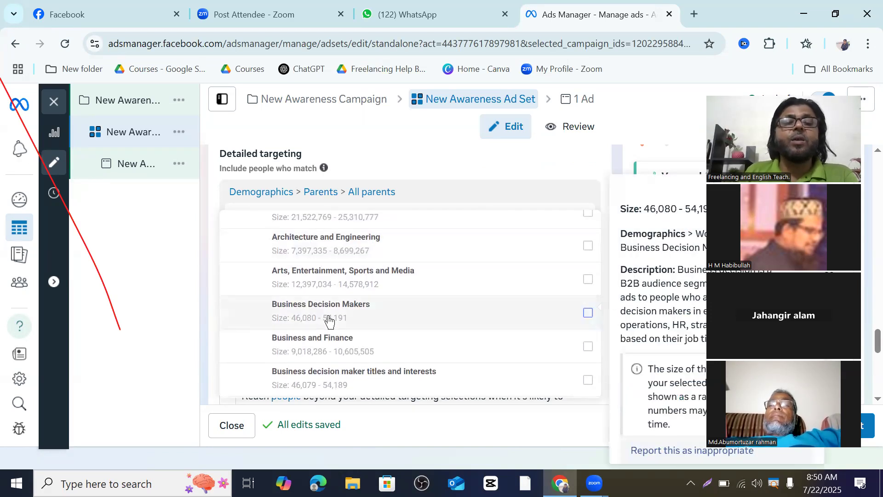
pyautogui.scroll(-15, 311, 276)
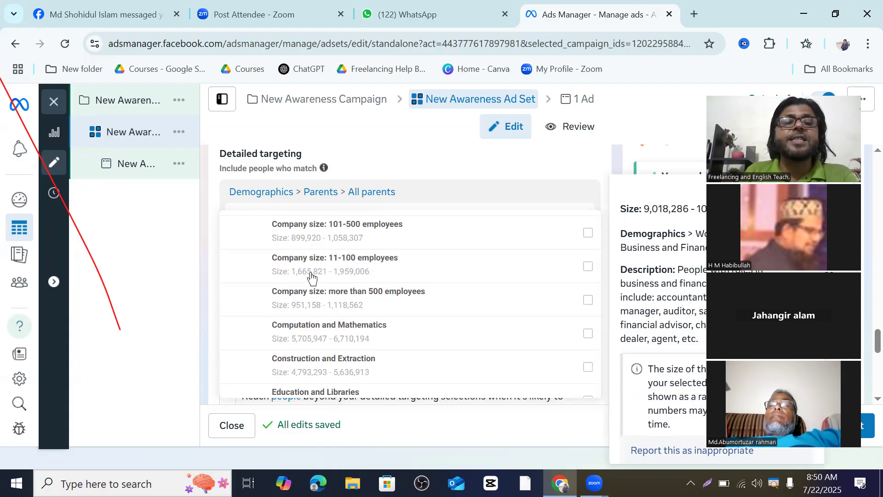
pyautogui.scroll(-8, 311, 276)
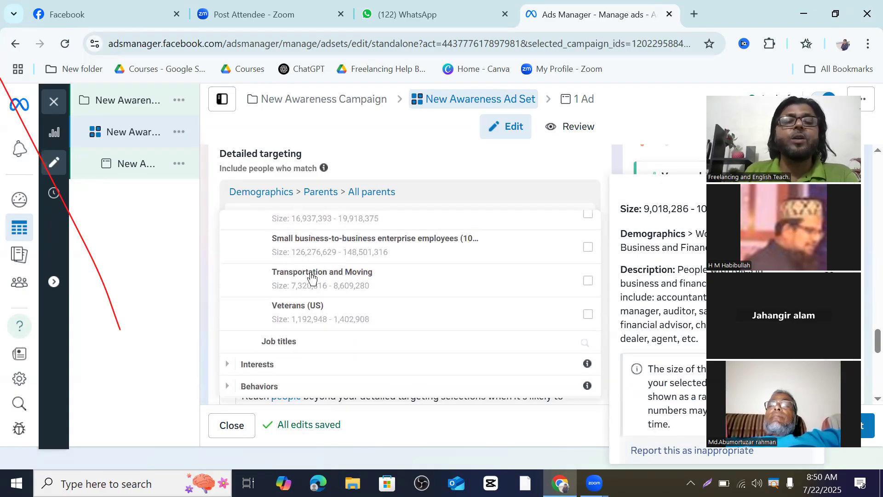
pyautogui.scroll(8, 311, 278)
pyautogui.scroll(20, 311, 278)
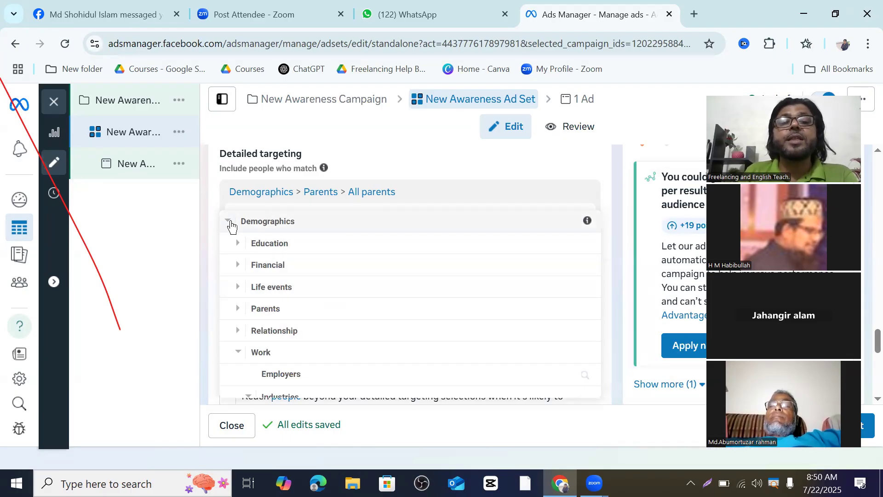
# Step: Collapse Demographics, expand Interests and examine its categories from Business and industry to Technology (computers & electronics)
pyautogui.click(230, 223)
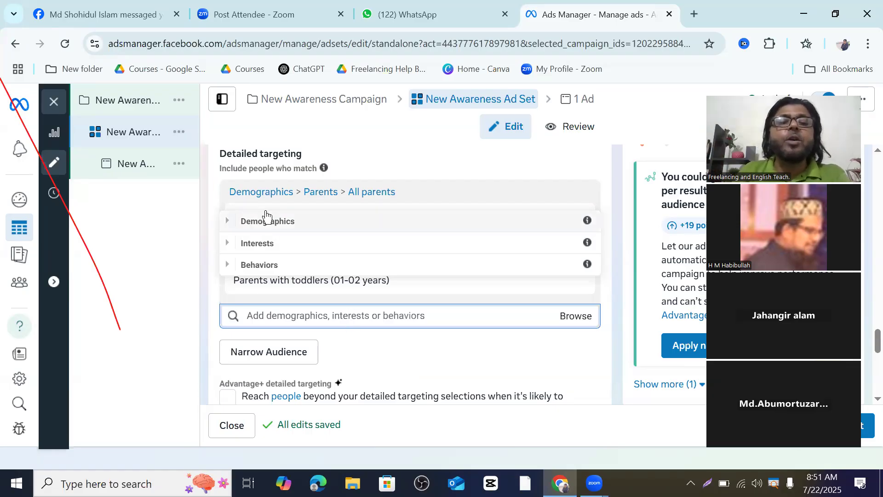
pyautogui.click(224, 248)
pyautogui.scroll(-2, 257, 254)
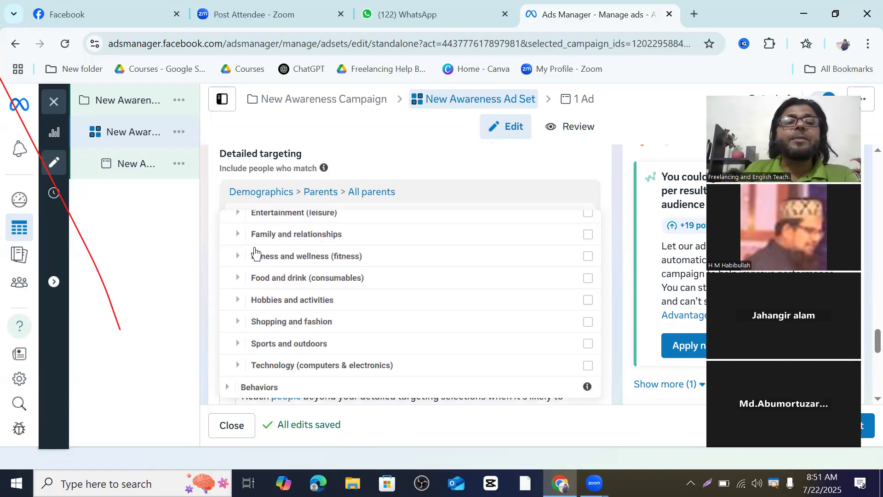
pyautogui.scroll(3, 296, 255)
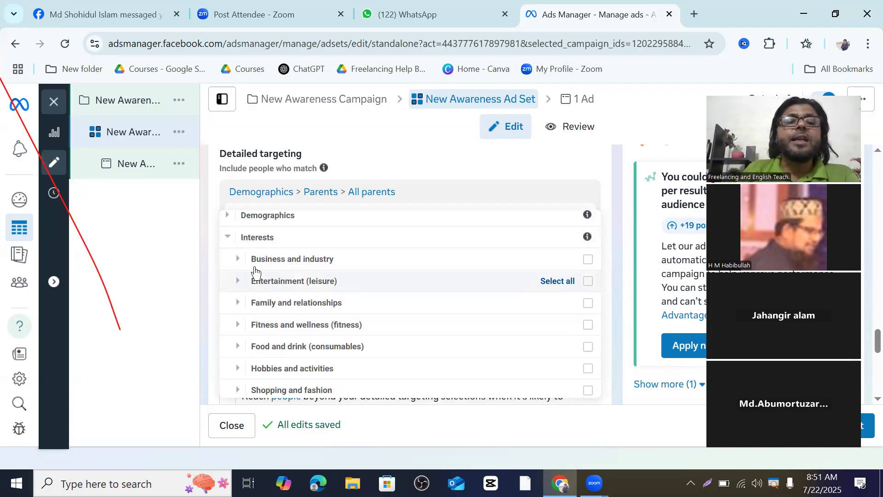
pyautogui.scroll(-2, 319, 320)
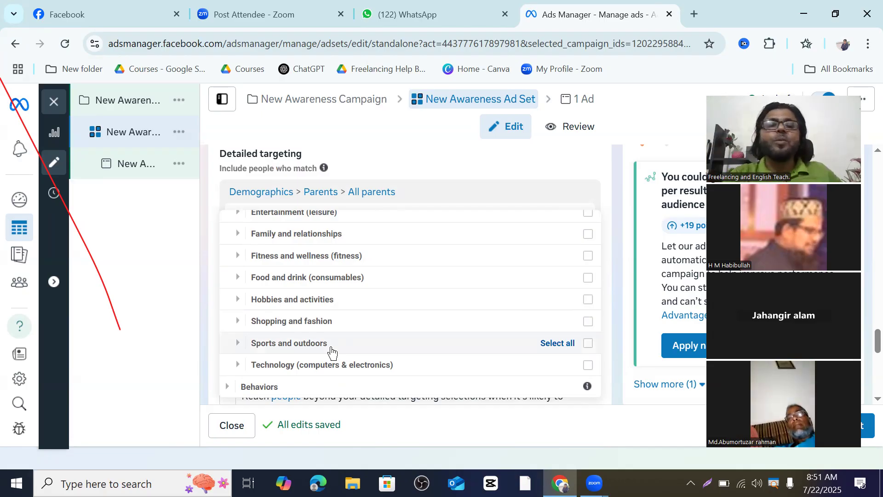
pyautogui.scroll(2, 322, 301)
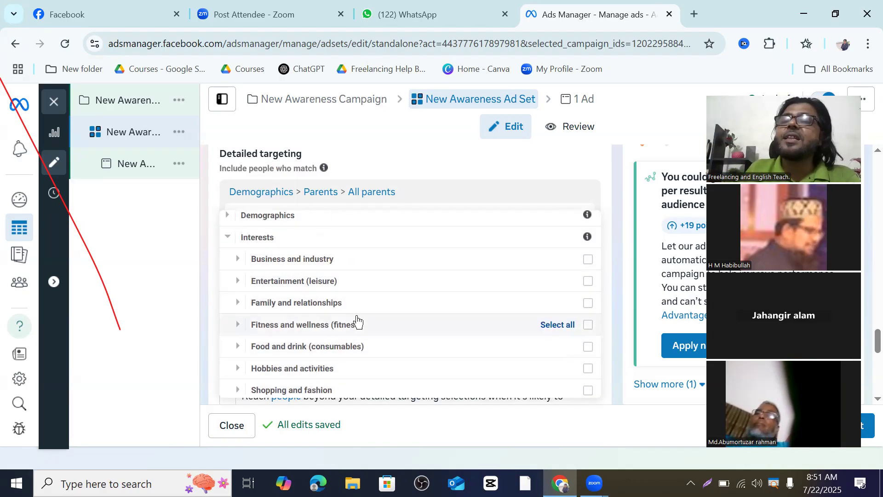
pyautogui.scroll(-3, 357, 320)
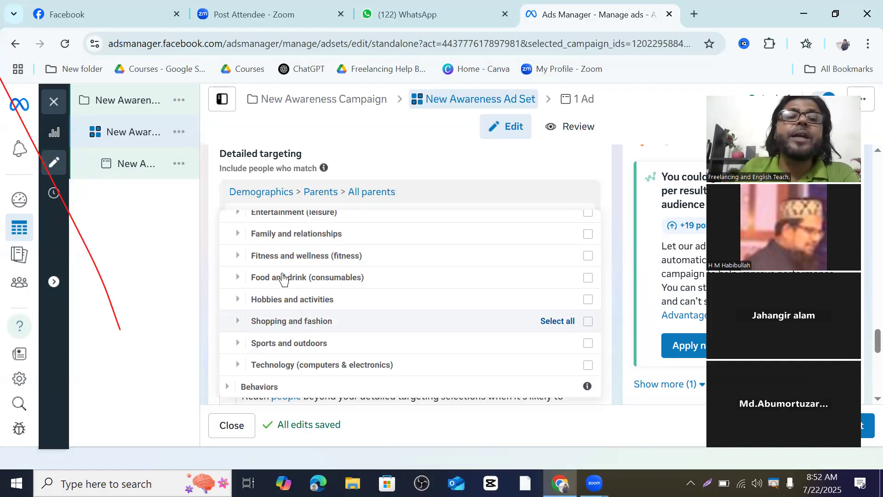
pyautogui.scroll(2, 286, 246)
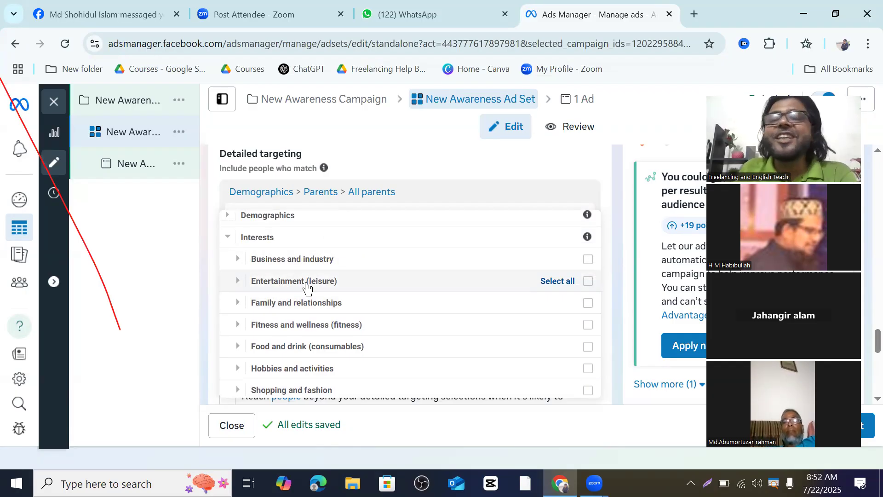
pyautogui.scroll(-2, 306, 286)
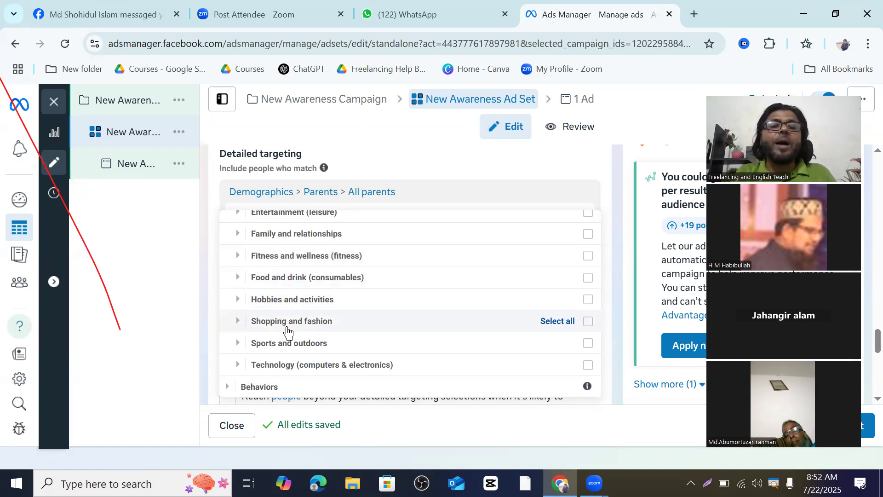
pyautogui.scroll(1, 310, 294)
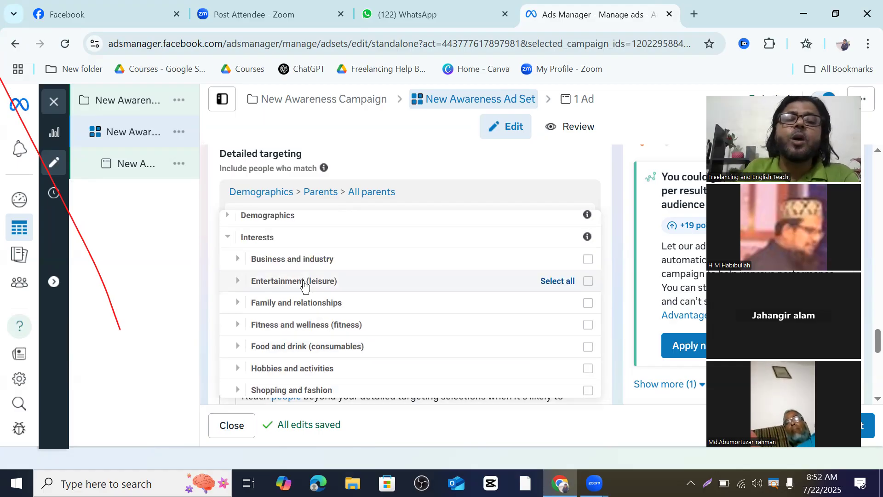
# Step: Expand Shopping and fashion under Interests and look through its subcategories from Beauty (social concept) to Toys (toys)
pyautogui.scroll(-1, 349, 294)
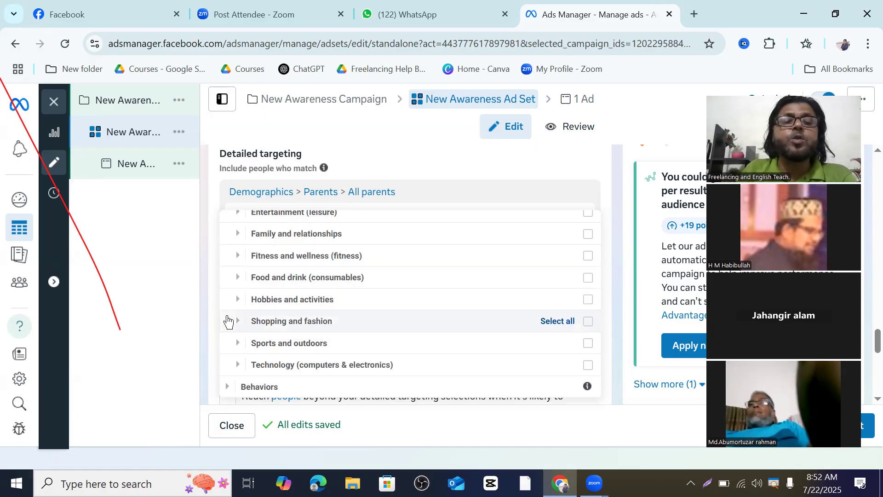
pyautogui.click(238, 326)
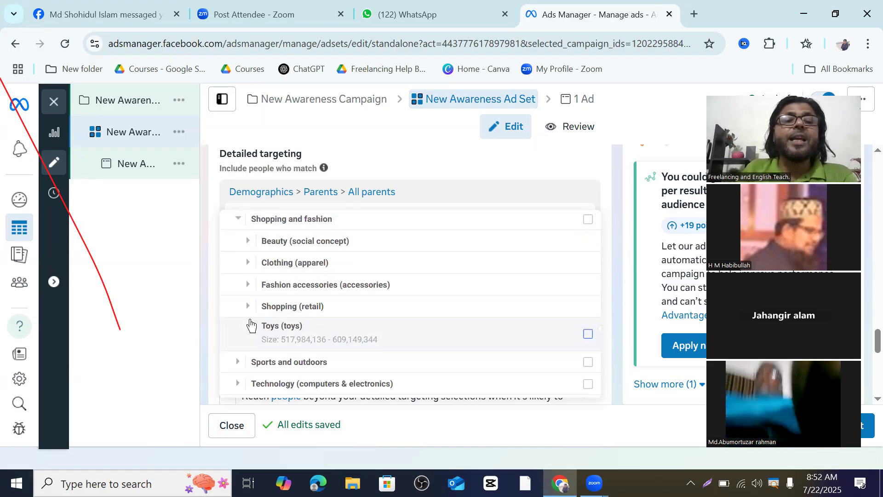
pyautogui.scroll(-1, 357, 350)
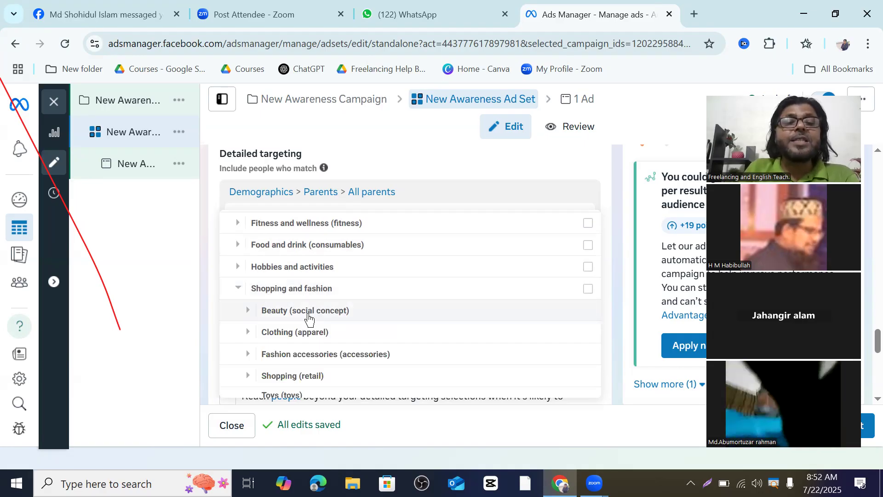
pyautogui.scroll(-2, 309, 328)
pyautogui.scroll(2, 306, 327)
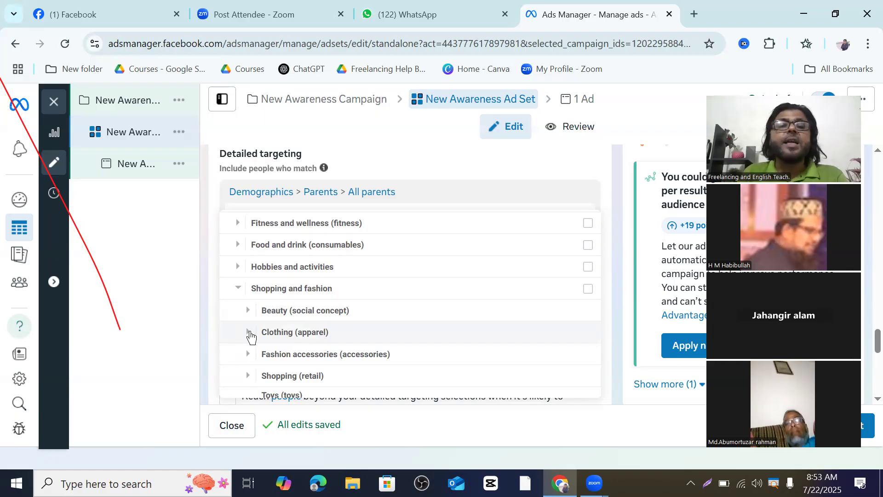
# Step: Expand Clothing (apparel) under Shopping and fashion and add Men's clothing (apparel) to the detailed targeting
pyautogui.click(248, 332)
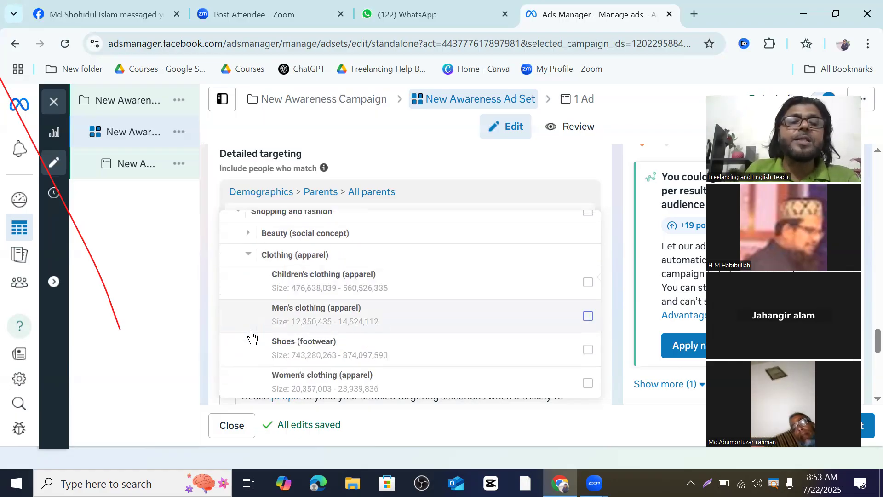
pyautogui.scroll(2, 271, 328)
pyautogui.scroll(-3, 334, 345)
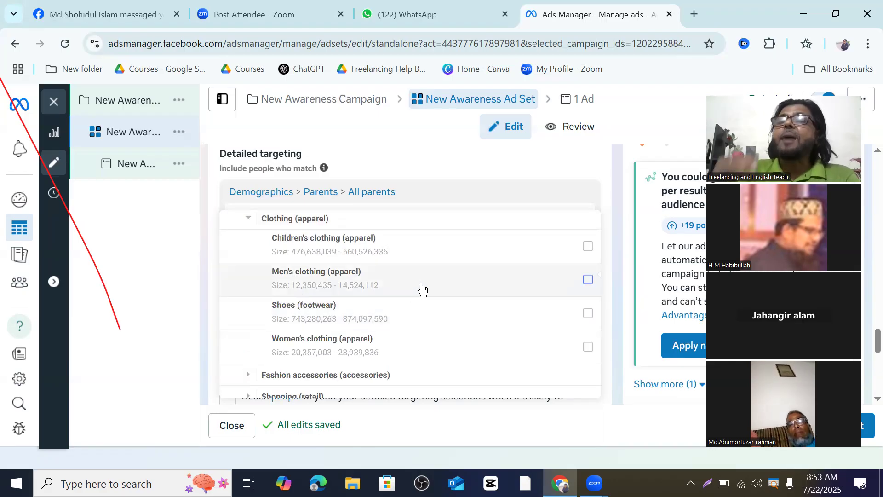
pyautogui.moveTo(423, 290)
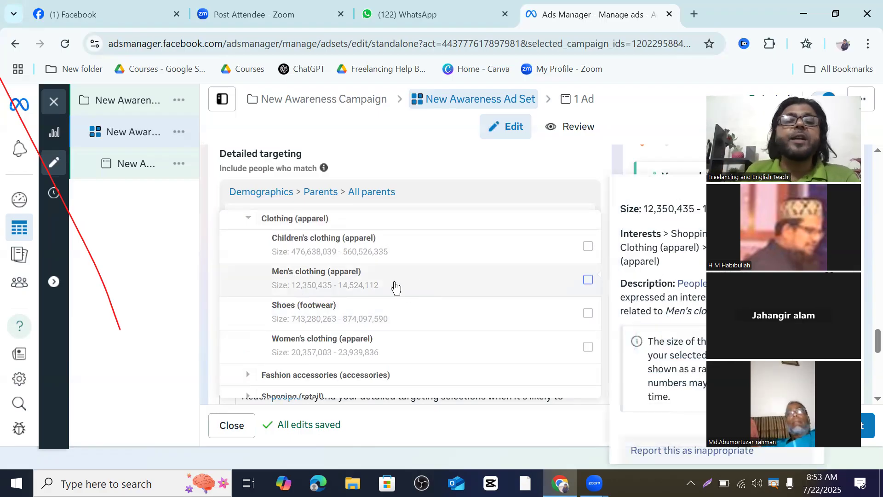
pyautogui.moveTo(292, 242)
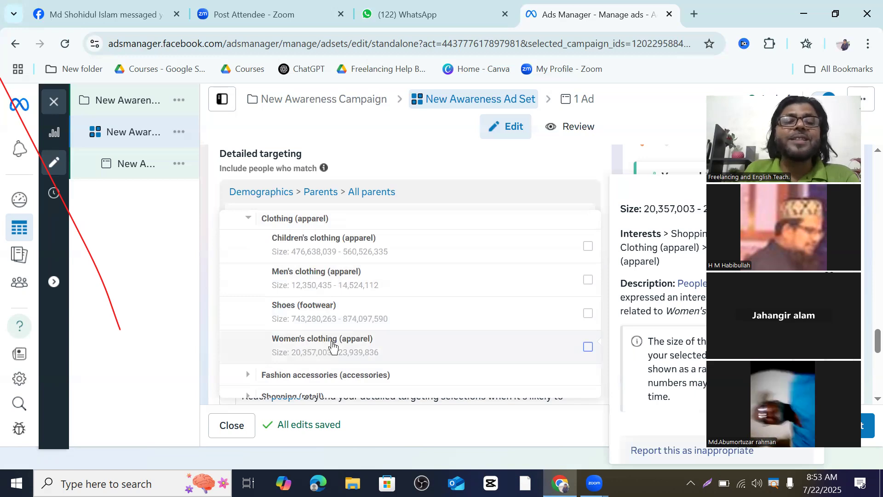
pyautogui.scroll(1, 333, 348)
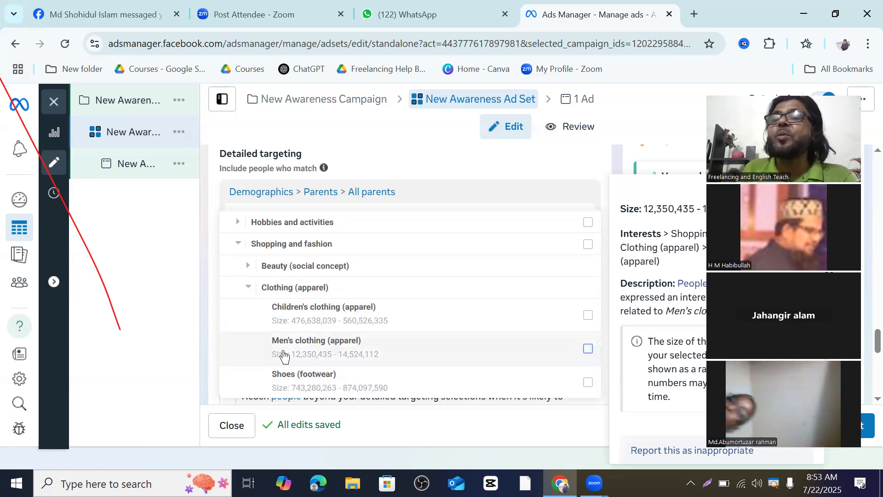
pyautogui.click(589, 350)
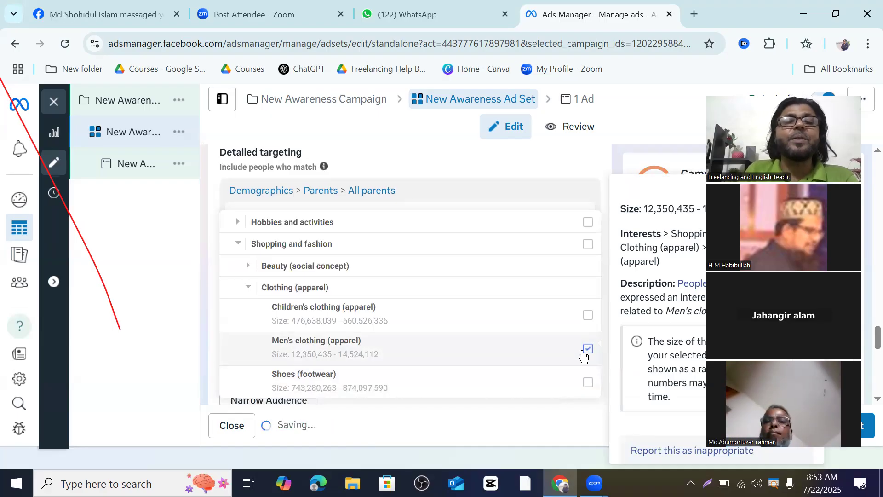
# Step: Expand Shopping (retail) under Shopping and fashion and add Online shopping (retail) and Shopping malls (retail) to the detailed targeting
pyautogui.scroll(-2, 410, 273)
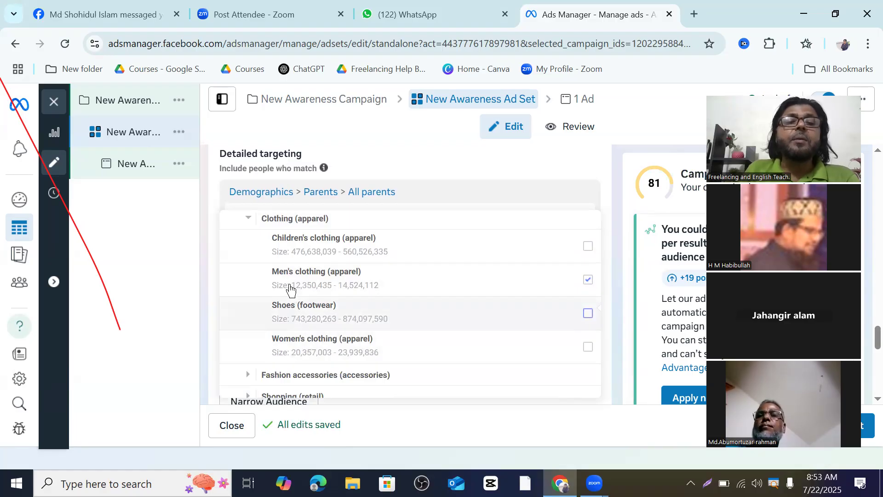
pyautogui.scroll(-2, 304, 322)
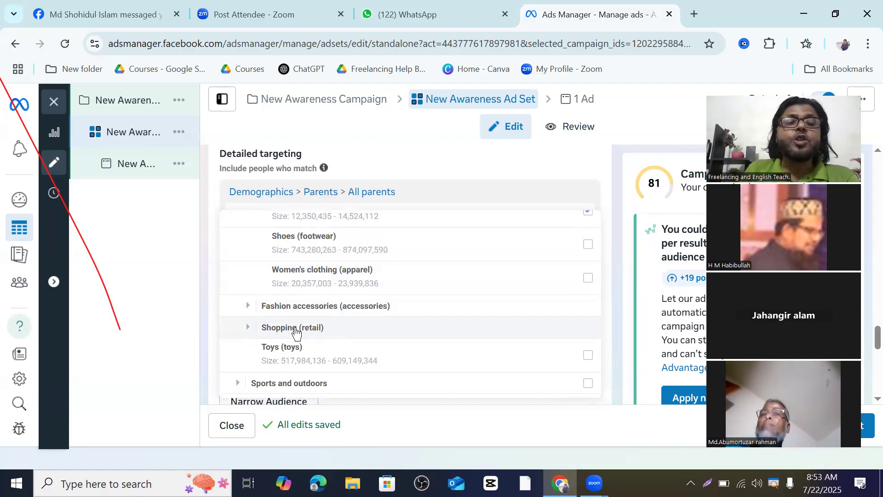
pyautogui.click(249, 329)
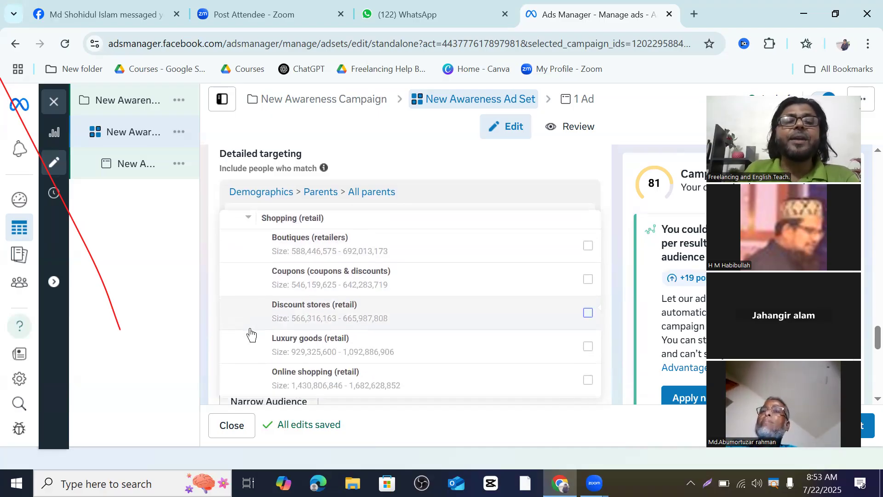
pyautogui.scroll(2, 294, 332)
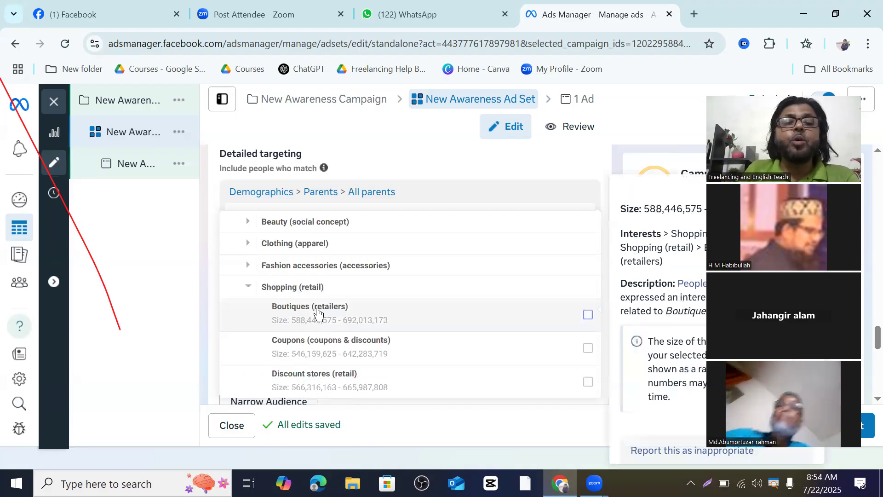
pyautogui.scroll(-3, 299, 315)
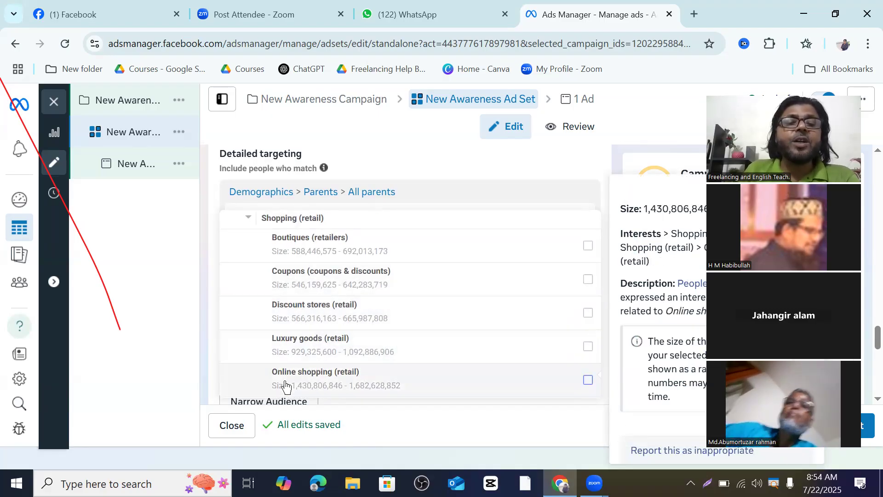
pyautogui.scroll(-2, 324, 336)
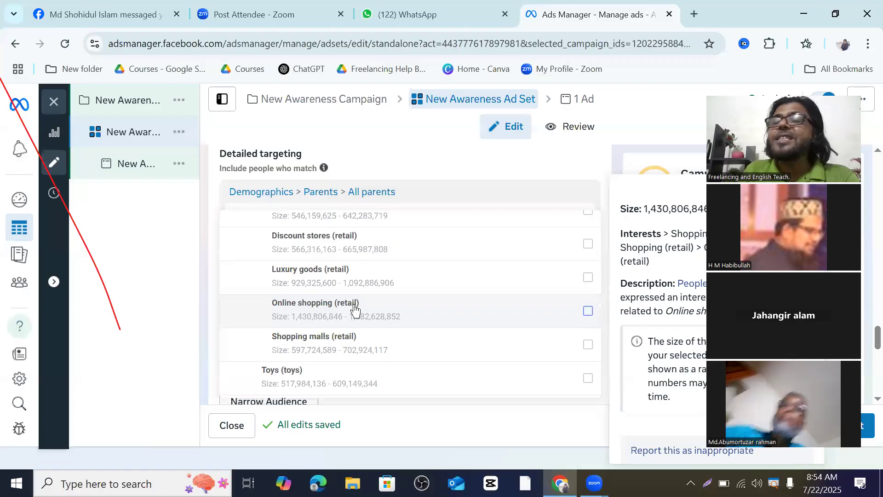
pyautogui.click(587, 314)
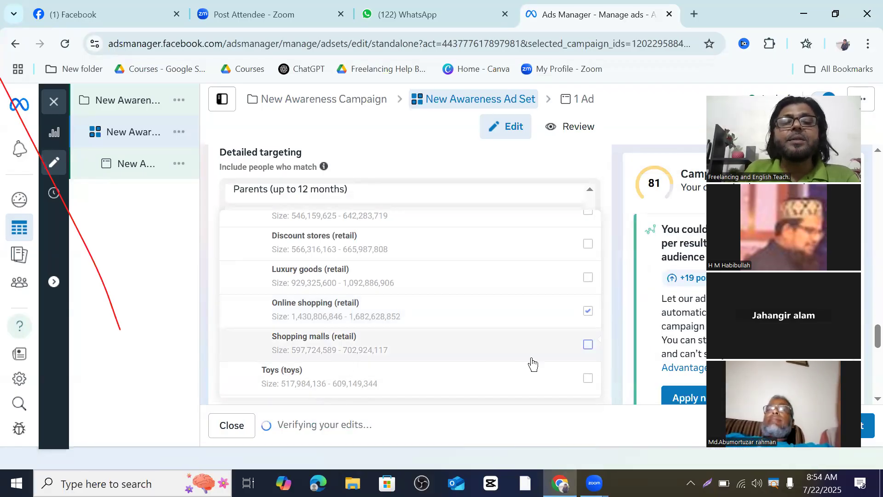
pyautogui.moveTo(585, 353)
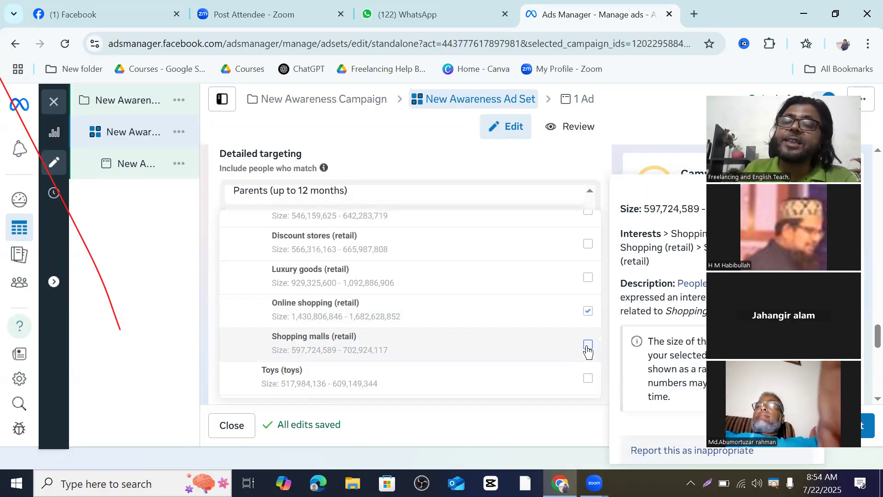
pyautogui.click(587, 351)
pyautogui.rightClick(587, 351)
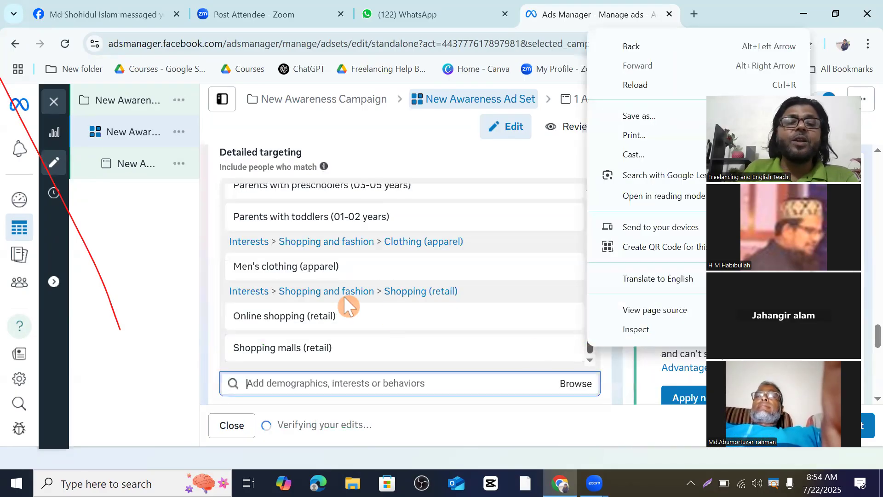
# Step: Reopen the targeting category browser and expand Interests, Shopping and fashion, and Shopping (retail) to check which retail options are selected
pyautogui.scroll(-5, 405, 282)
pyautogui.scroll(2, 347, 263)
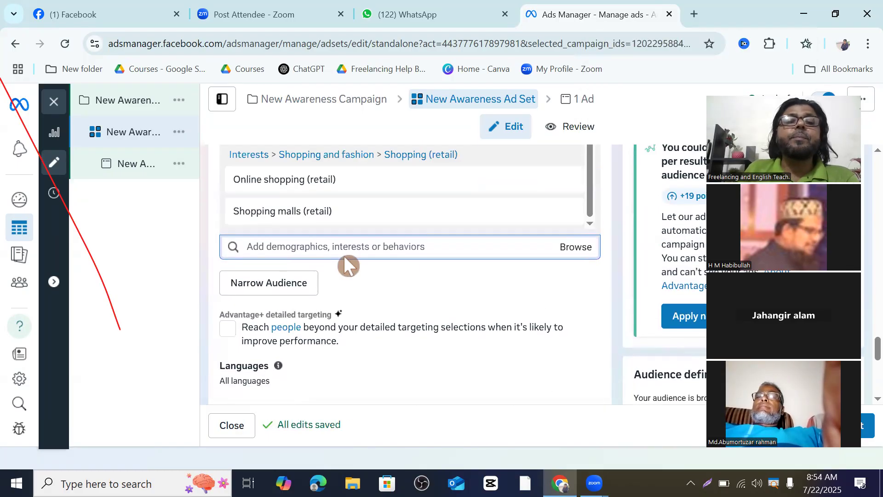
pyautogui.click(300, 247)
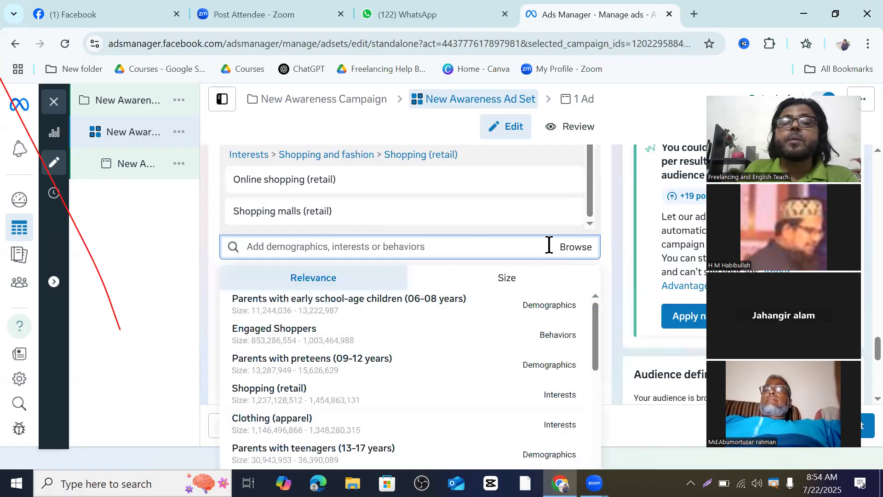
pyautogui.click(577, 253)
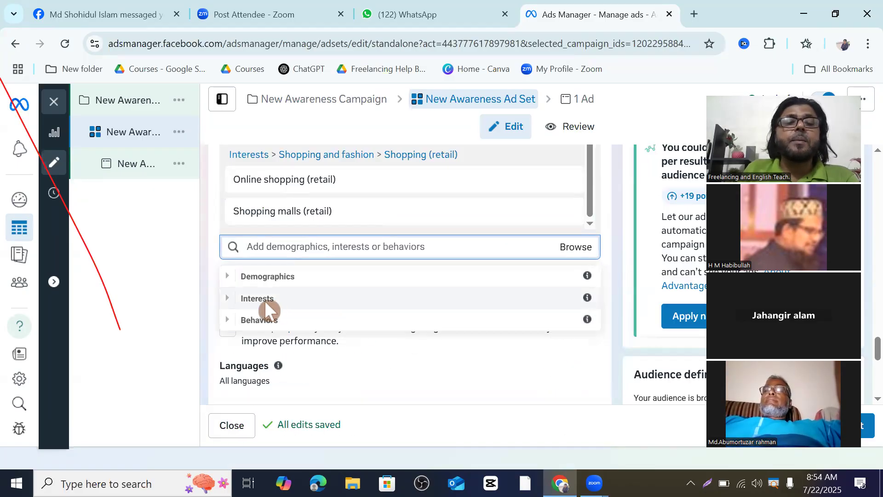
pyautogui.click(230, 299)
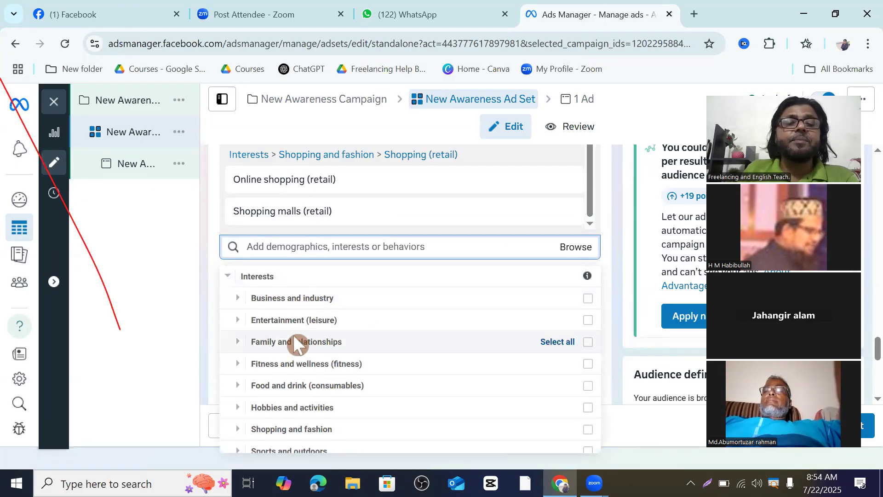
pyautogui.click(238, 430)
pyautogui.scroll(-3, 285, 422)
pyautogui.scroll(-1, 338, 415)
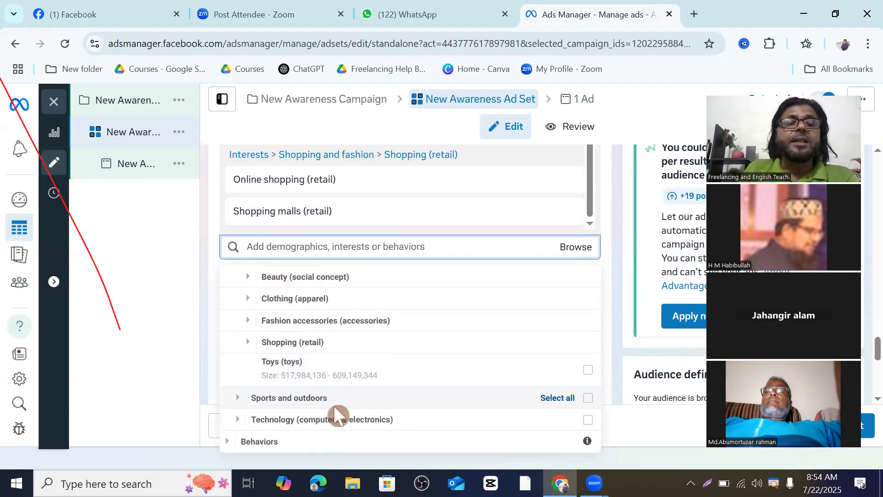
pyautogui.click(250, 340)
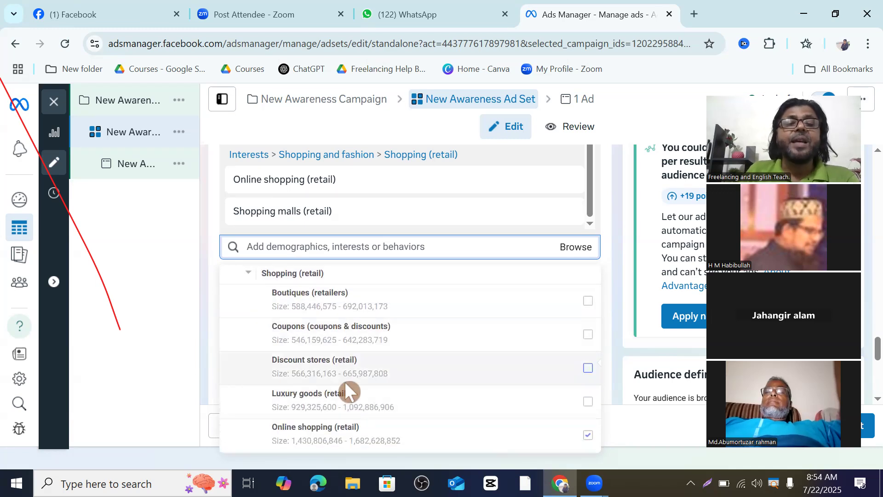
pyautogui.scroll(-2, 344, 377)
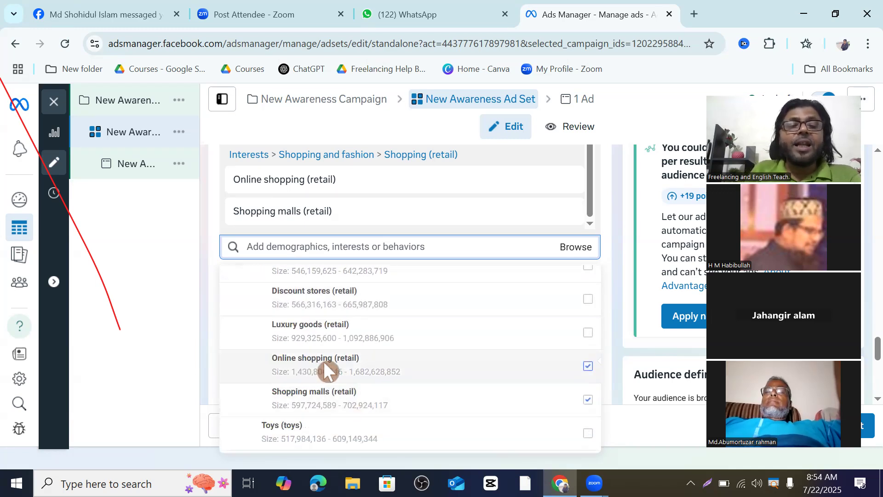
pyautogui.scroll(-2, 323, 361)
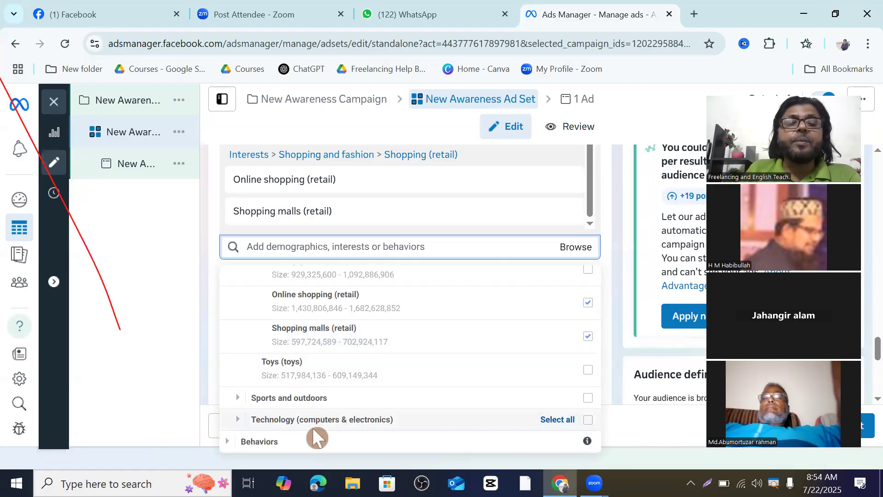
pyautogui.scroll(5, 340, 375)
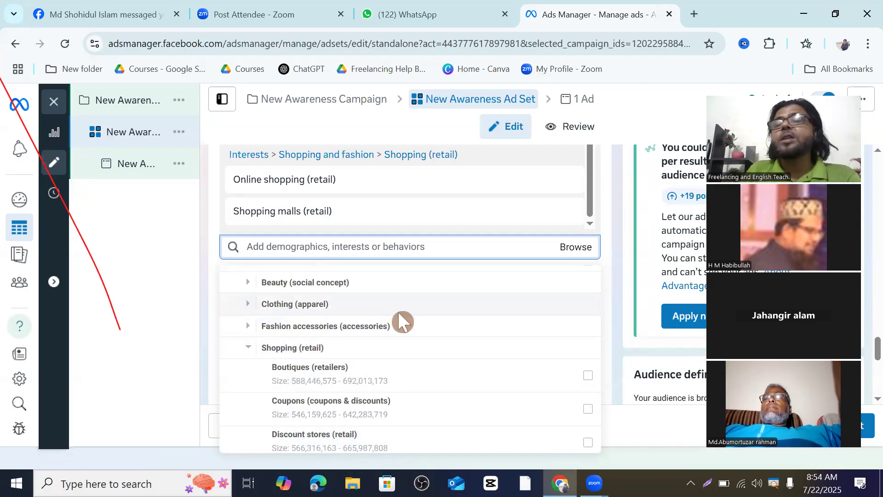
# Step: Return to the top-level targeting categories and display the suggested targeting options by relevance
pyautogui.click(578, 249)
pyautogui.click(578, 249)
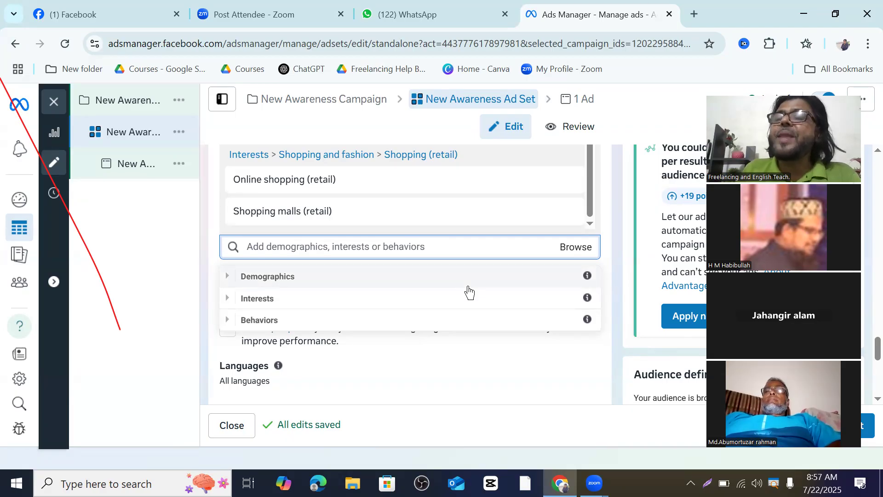
pyautogui.click(282, 247)
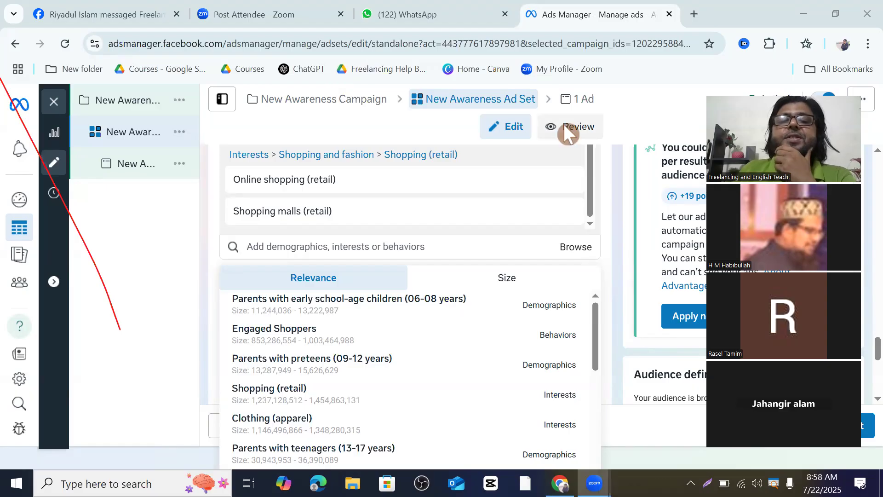
pyautogui.scroll(1, 487, 225)
pyautogui.scroll(-2, 492, 217)
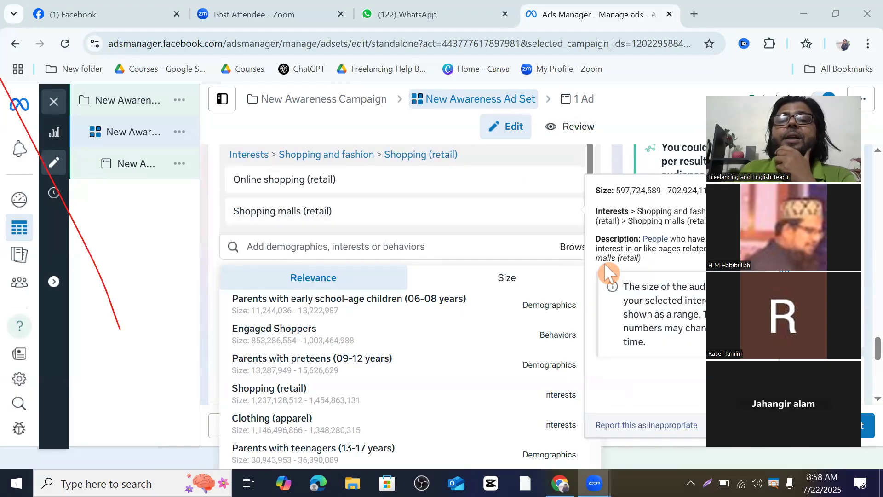
# Step: Close the category browser and review the demographics and interests already included in the detailed targeting
pyautogui.click(577, 251)
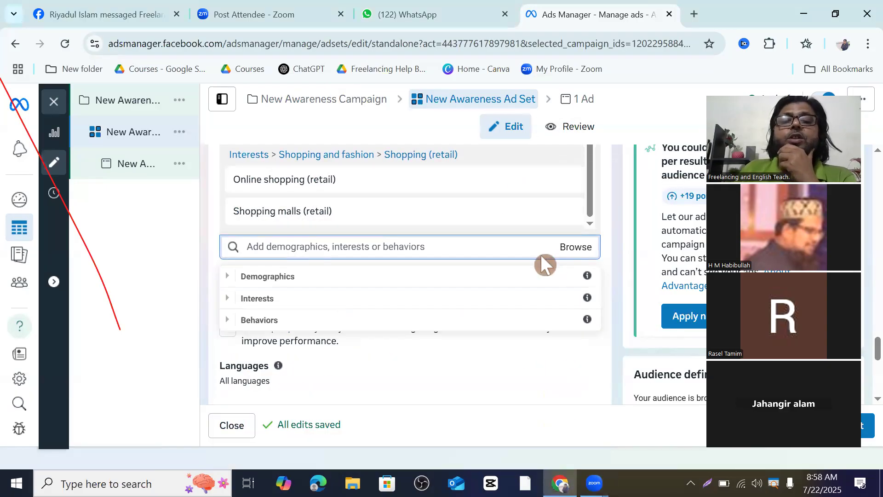
pyautogui.click(571, 251)
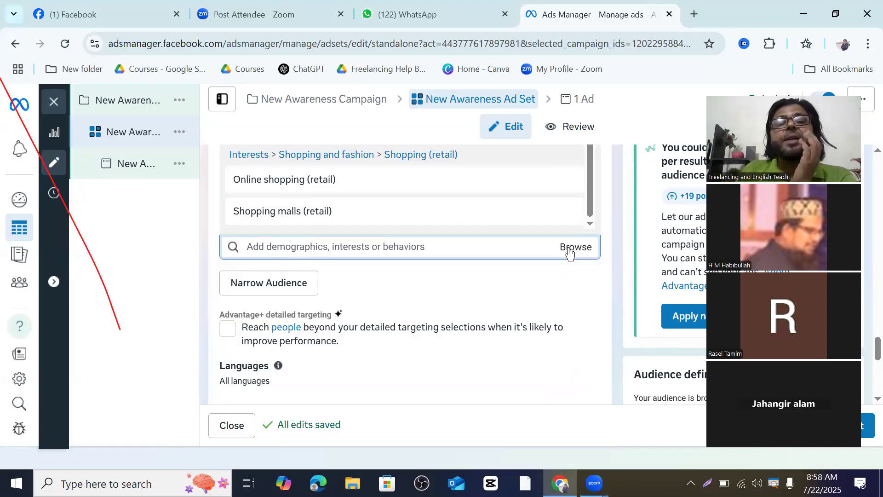
pyautogui.scroll(3, 395, 306)
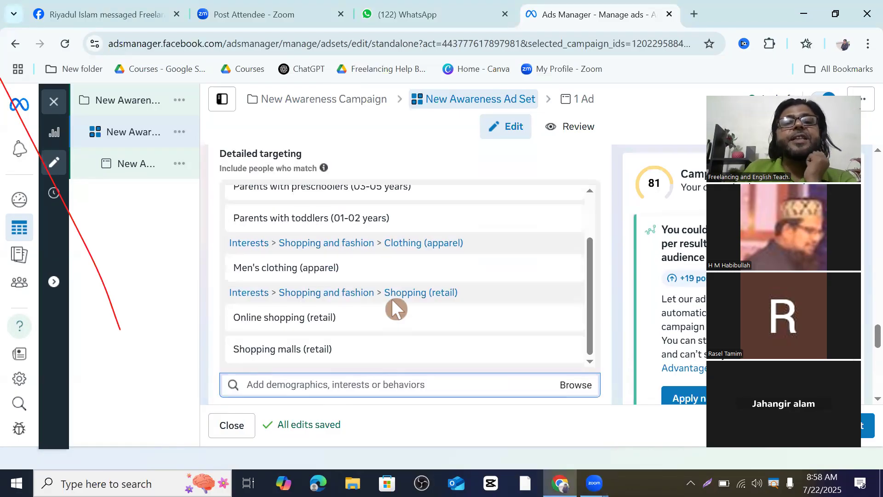
pyautogui.moveTo(389, 318)
pyautogui.scroll(5, 368, 294)
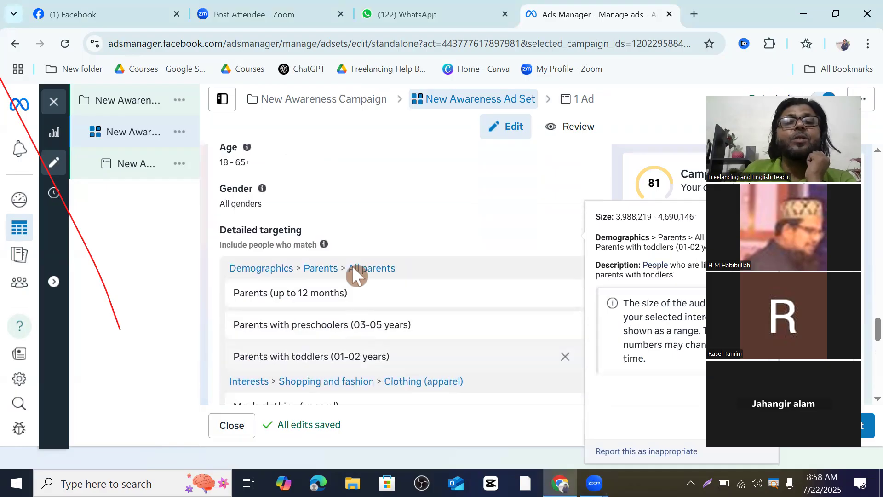
# Step: Examine the full detailed targeting list, the audience definition and the estimated daily results for the ad set
pyautogui.scroll(-5, 347, 292)
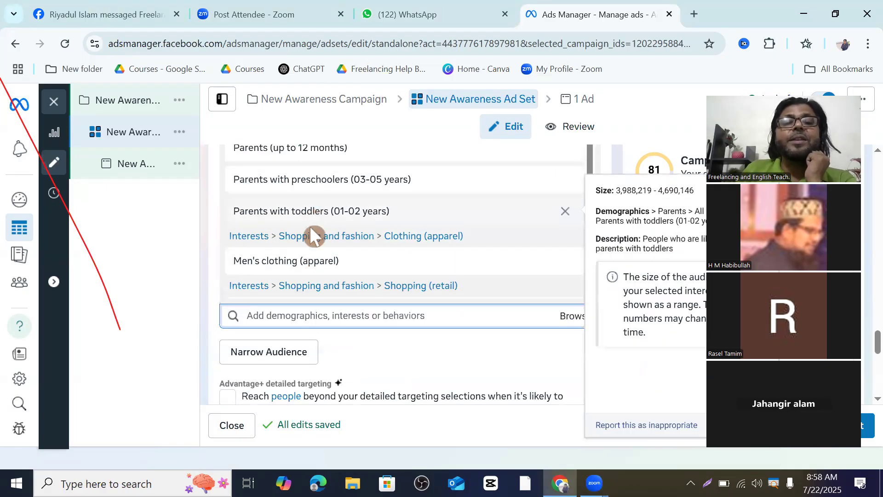
pyautogui.moveTo(373, 244)
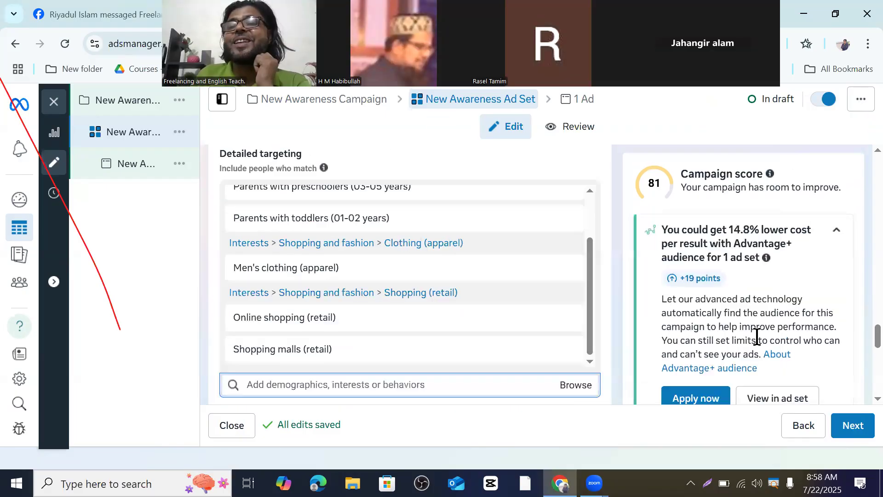
pyautogui.scroll(-5, 760, 283)
pyautogui.scroll(-3, 760, 283)
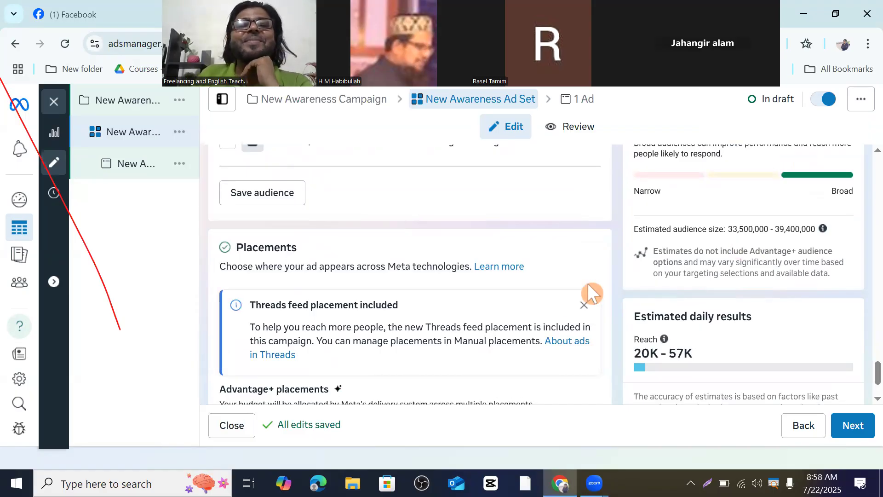
pyautogui.scroll(5, 566, 336)
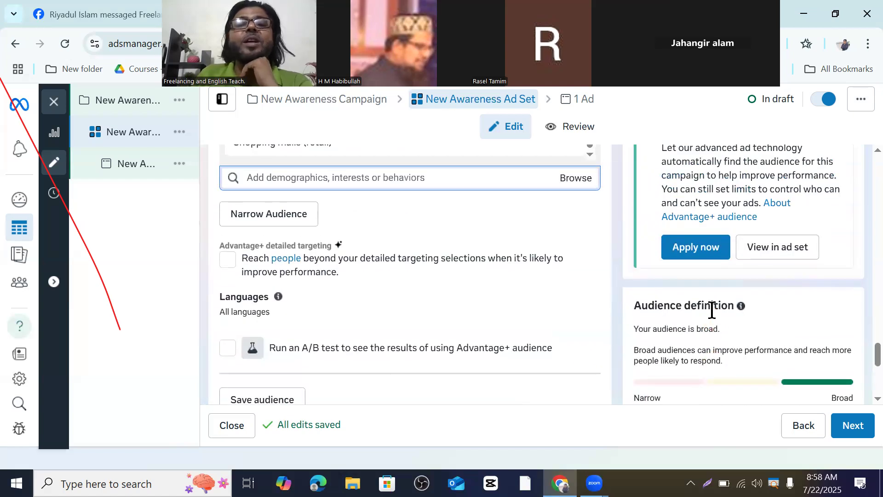
pyautogui.scroll(2, 681, 308)
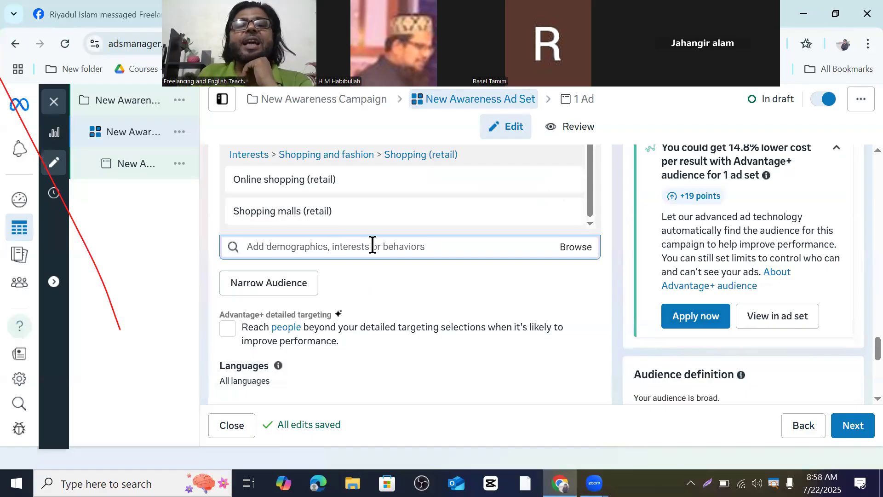
pyautogui.scroll(3, 372, 243)
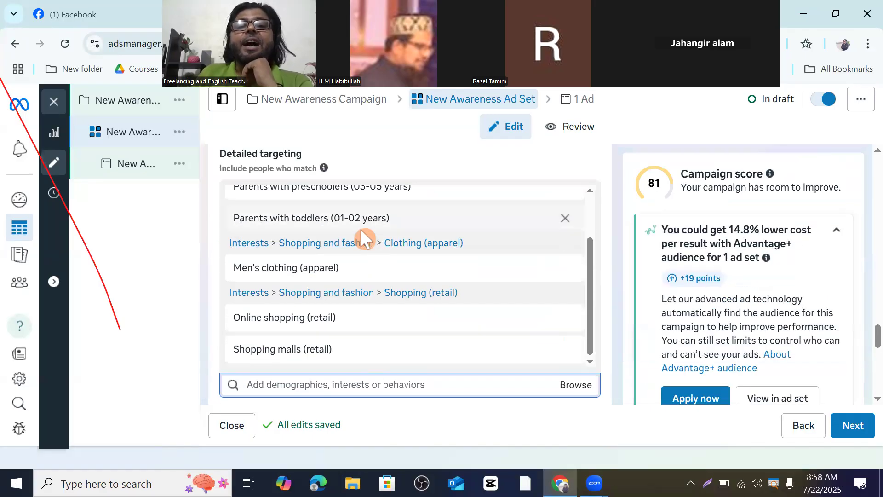
pyautogui.scroll(2, 360, 229)
pyautogui.scroll(-2, 360, 224)
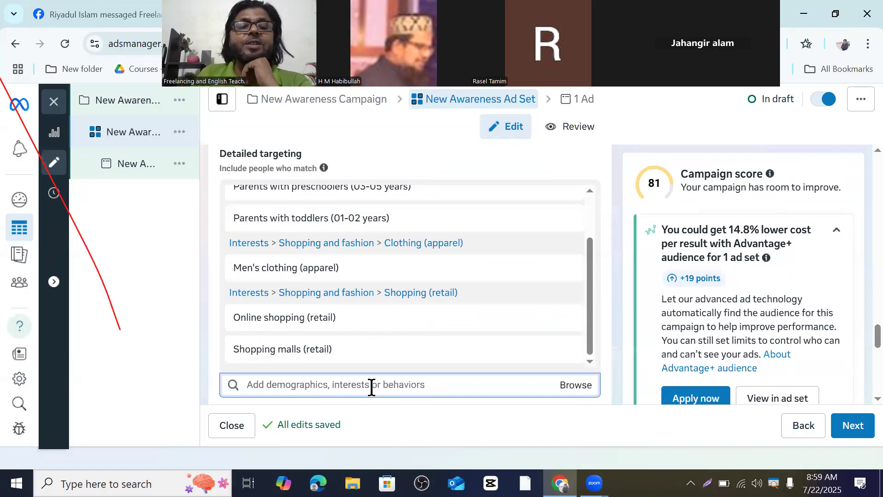
# Step: Save the ad set's current targeting as a reusable saved audience, keeping the prefilled audience name
pyautogui.scroll(-3, 371, 383)
pyautogui.scroll(-2, 292, 344)
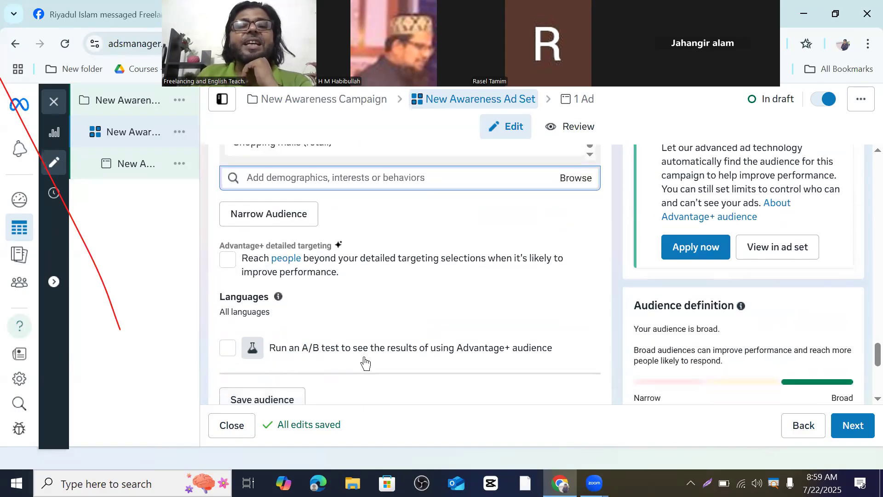
pyautogui.scroll(-3, 276, 402)
pyautogui.click(256, 262)
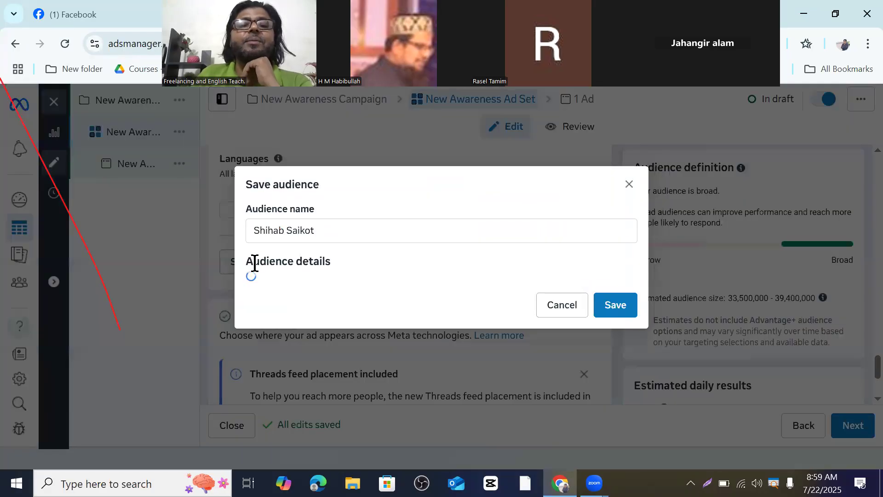
pyautogui.click(617, 406)
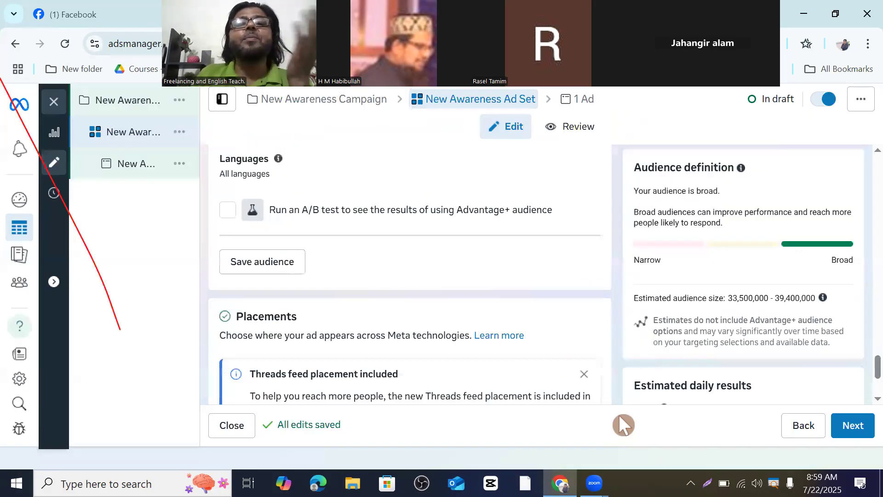
# Step: Review the saved audience's location, age, matching interests and parent groups, and Advantage+ settings in the Audience section
pyautogui.scroll(-3, 623, 425)
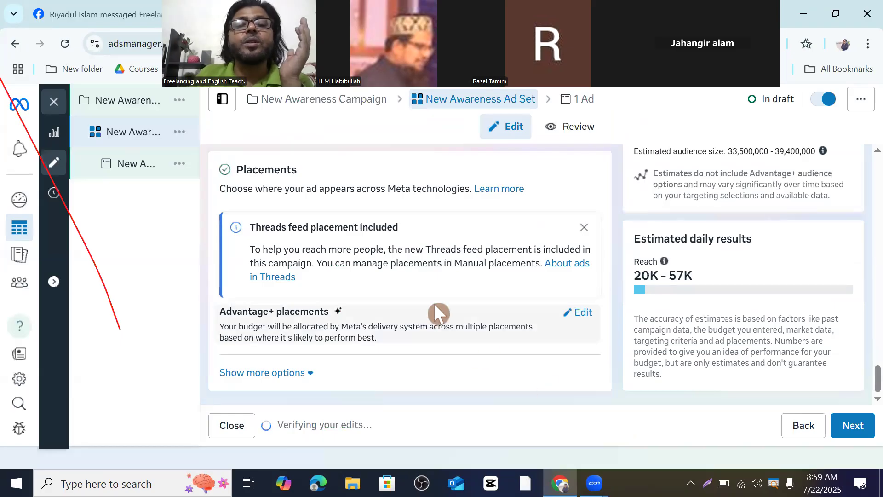
pyautogui.scroll(8, 506, 320)
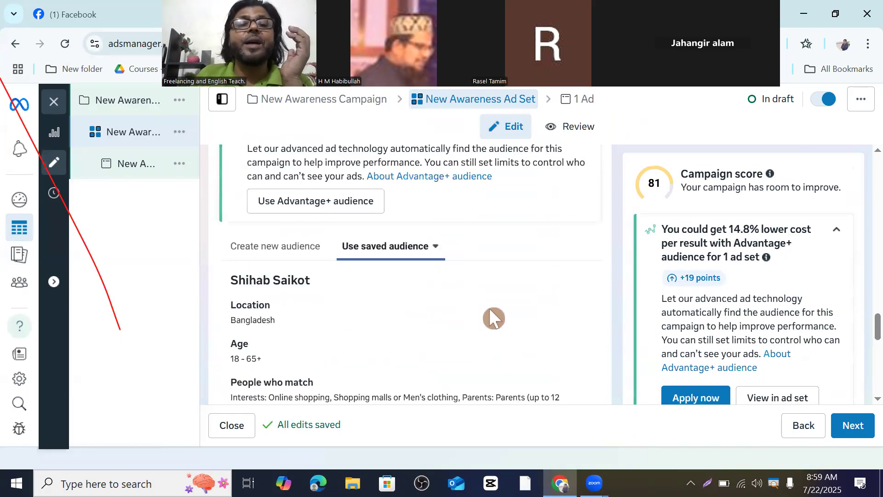
pyautogui.scroll(1, 490, 317)
pyautogui.scroll(-2, 478, 316)
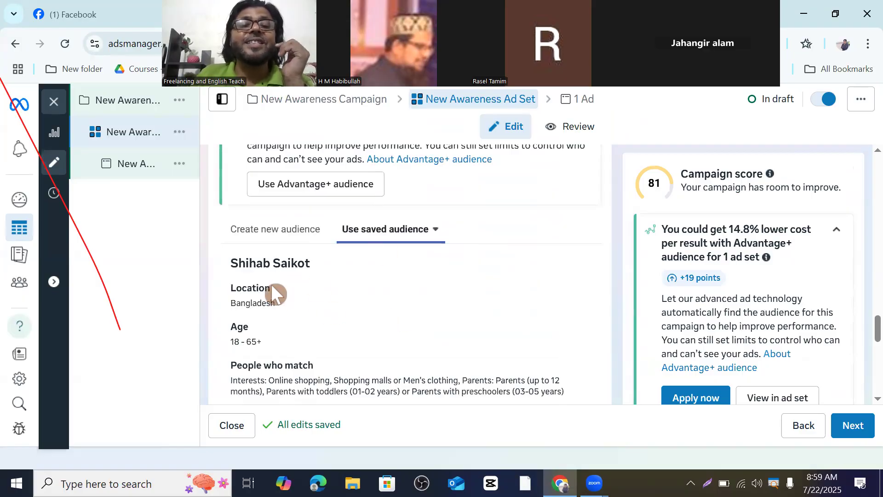
pyautogui.scroll(-1, 290, 303)
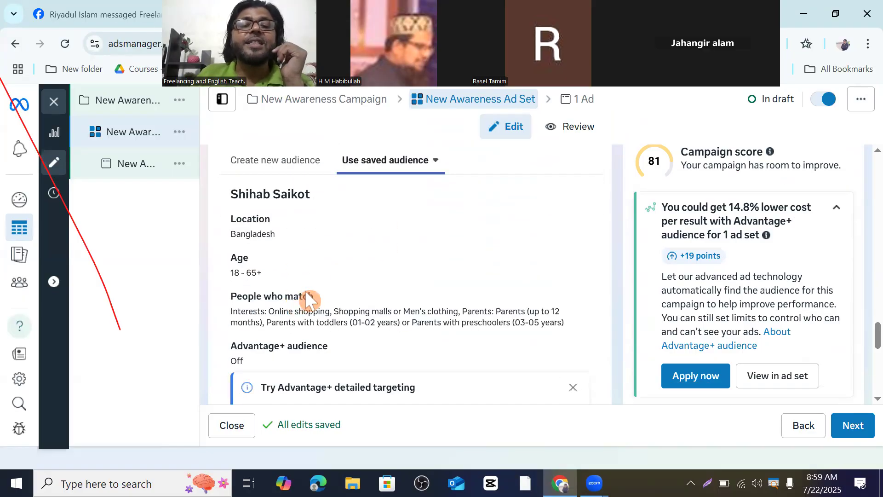
pyautogui.scroll(-1, 310, 296)
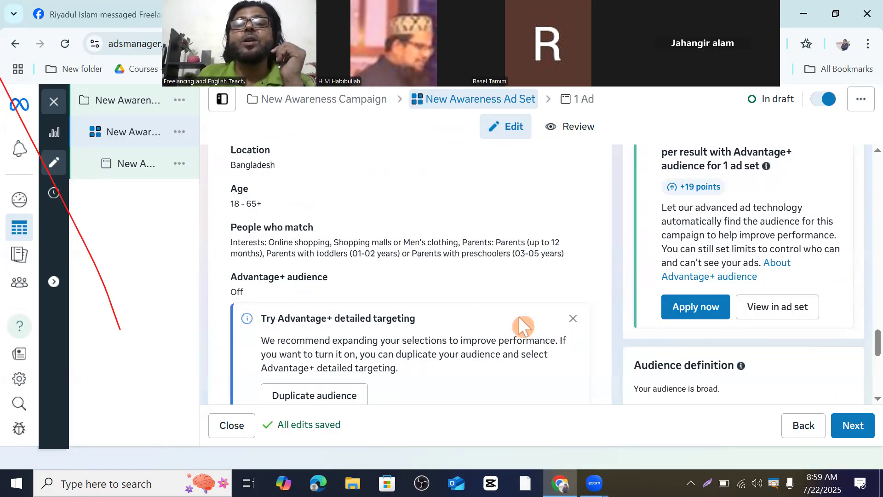
pyautogui.scroll(8, 518, 316)
pyautogui.scroll(3, 419, 322)
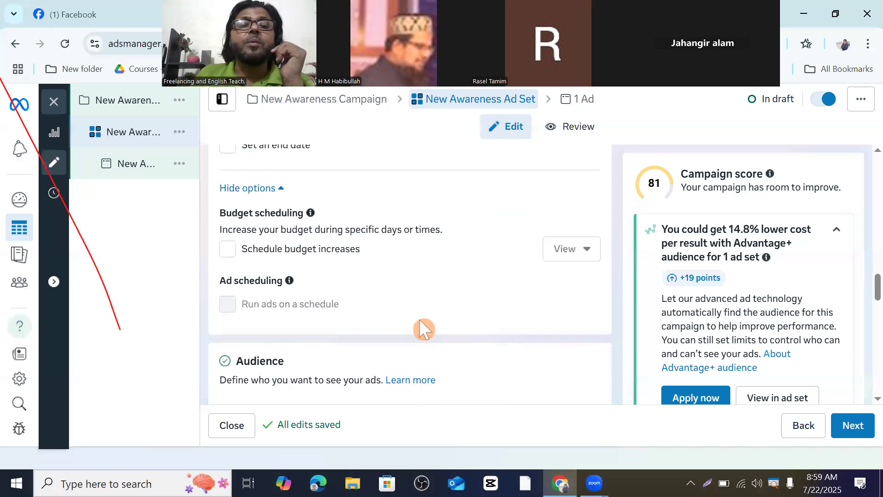
pyautogui.scroll(-3, 322, 242)
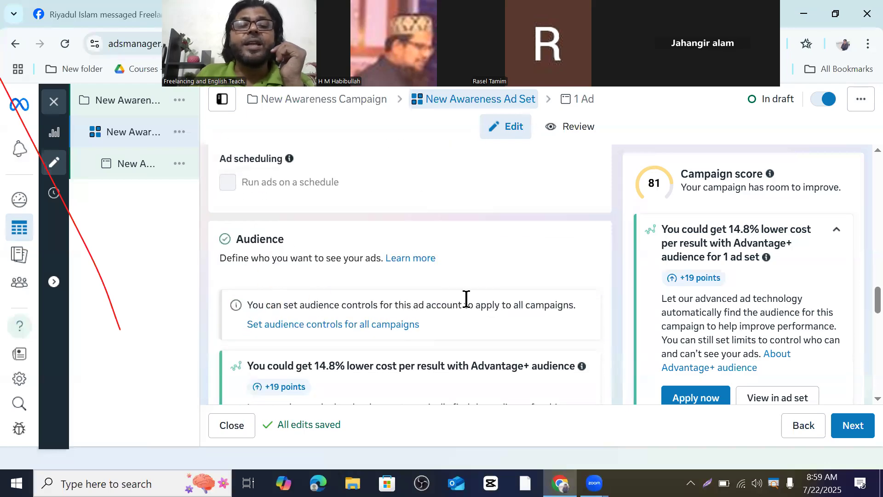
pyautogui.scroll(-5, 485, 291)
pyautogui.scroll(-8, 380, 277)
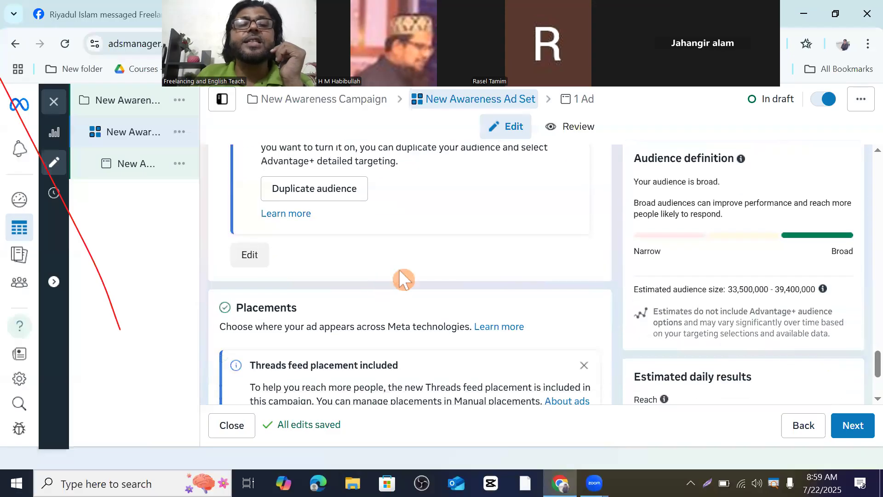
pyautogui.scroll(-5, 399, 269)
pyautogui.scroll(6, 394, 253)
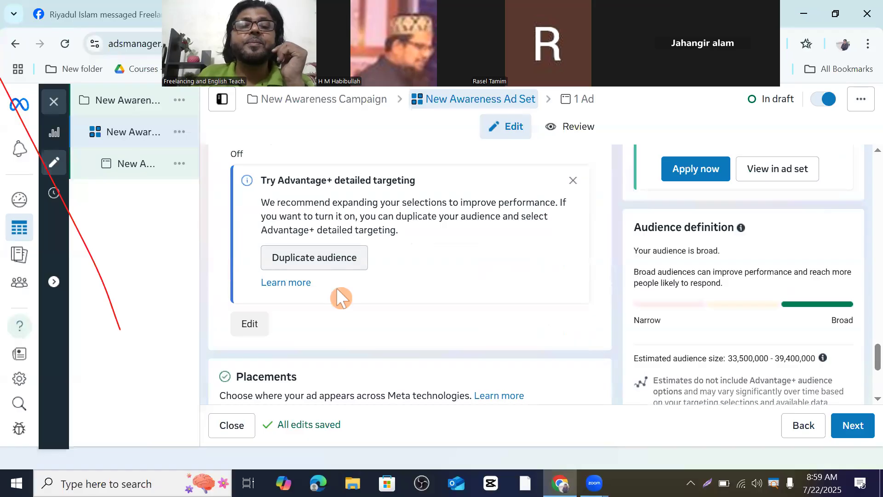
# Step: Dismiss the Threads feed placement notice and switch the ad set from Advantage+ placements to Manual placements
pyautogui.scroll(-5, 337, 289)
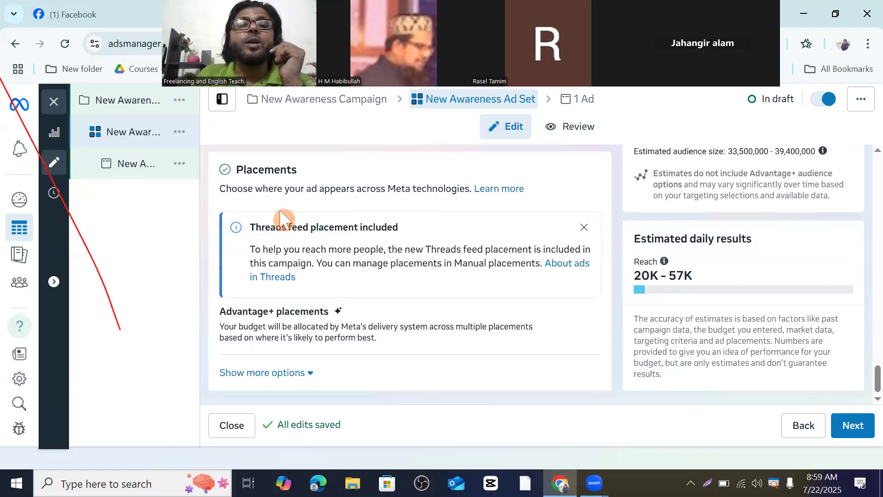
pyautogui.click(584, 228)
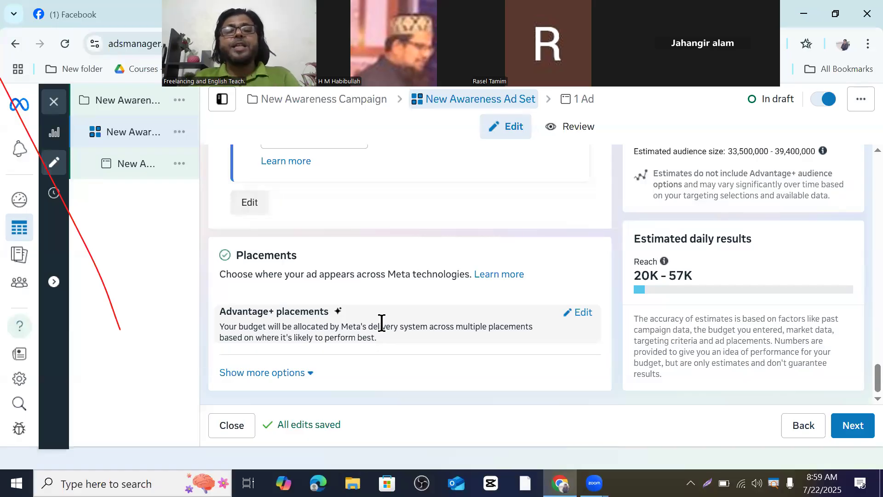
pyautogui.click(581, 313)
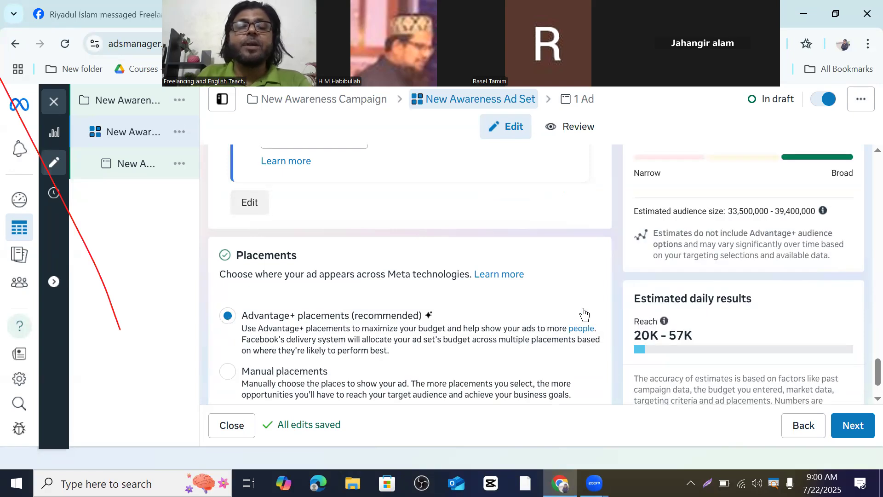
pyautogui.scroll(-1, 367, 337)
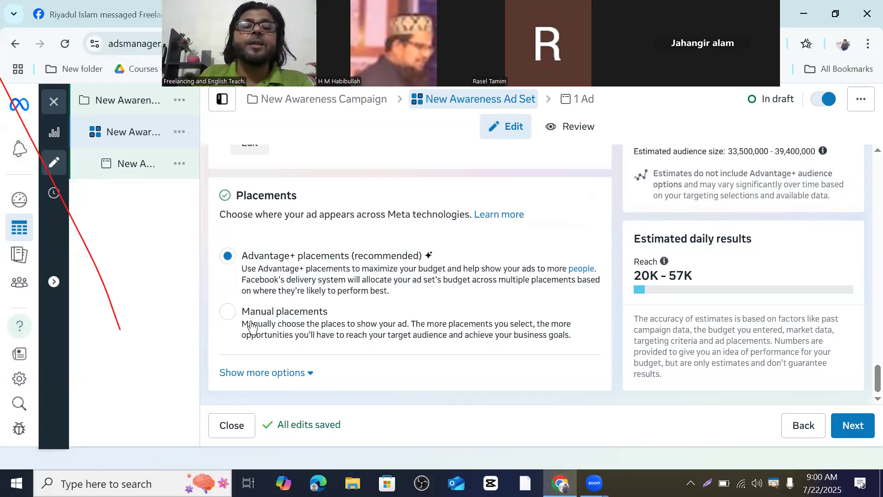
pyautogui.click(227, 313)
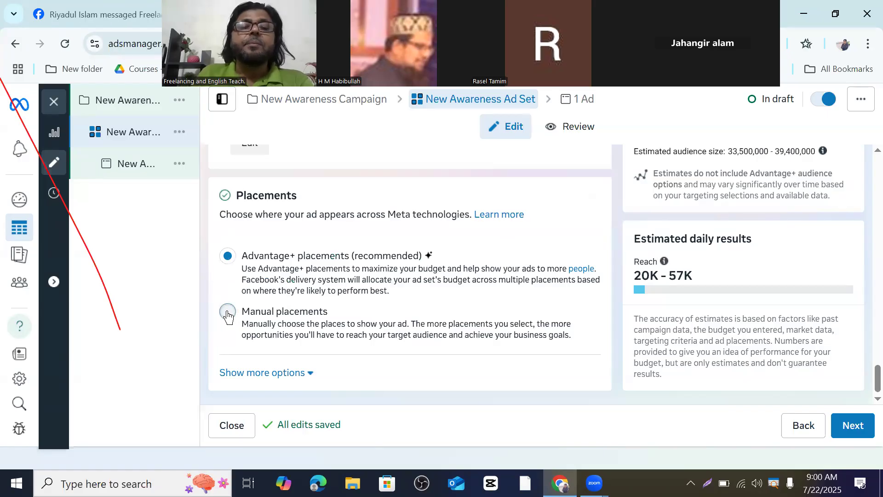
pyautogui.scroll(-3, 282, 336)
pyautogui.scroll(-3, 454, 274)
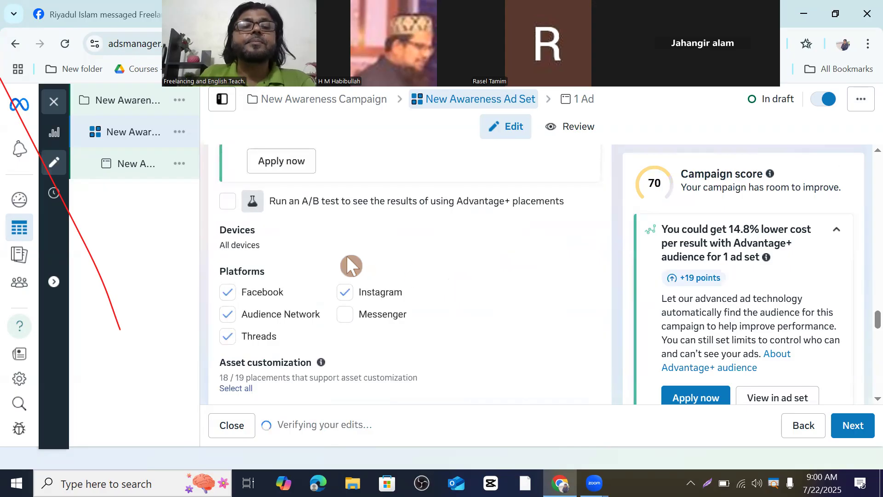
# Step: Edit the placement devices and deselect Desktop so that the ads target Mobile only
pyautogui.scroll(-1, 348, 258)
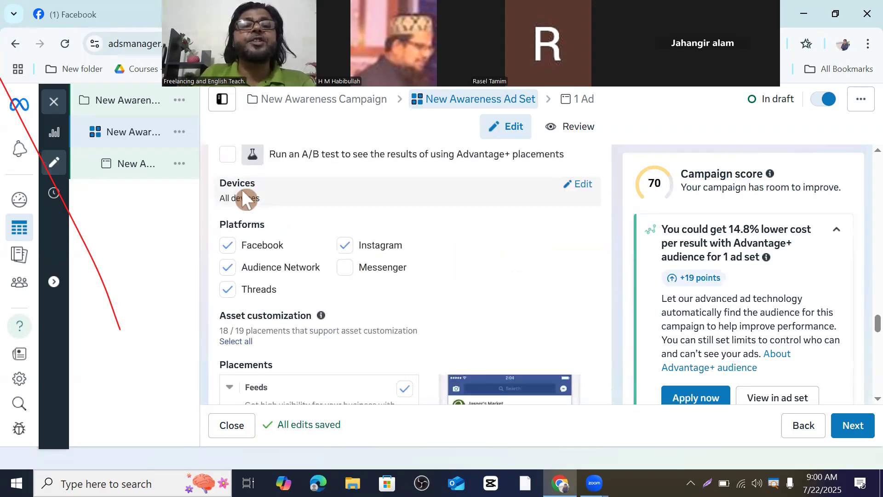
pyautogui.click(583, 184)
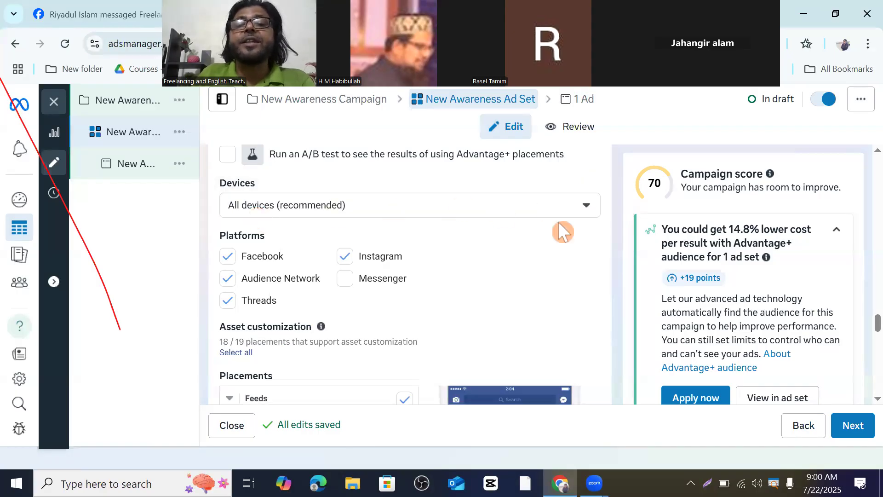
pyautogui.click(588, 205)
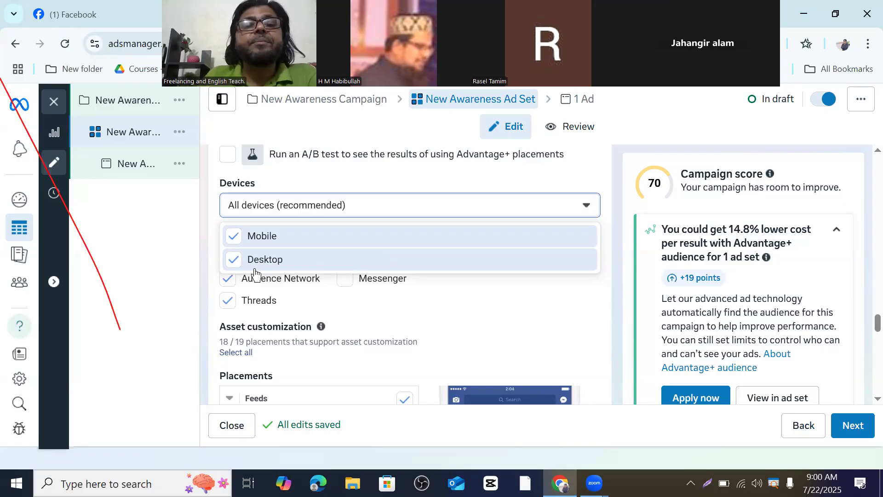
pyautogui.click(230, 263)
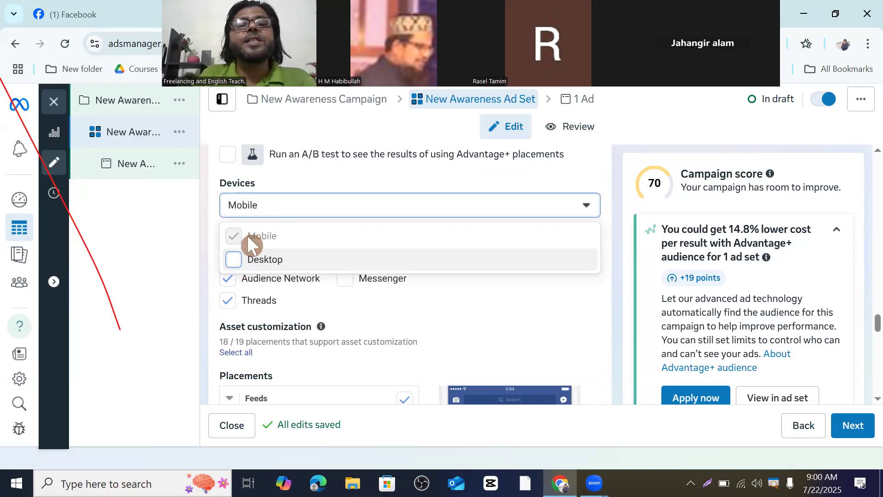
pyautogui.click(581, 204)
# Step: Deselect the Instagram and Threads platforms, select Messenger, and check which individual feed placements are included
pyautogui.scroll(-2, 291, 237)
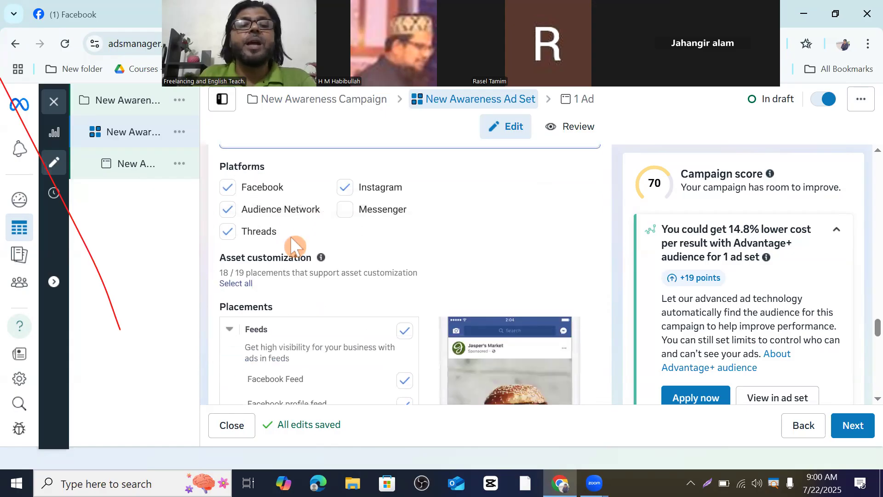
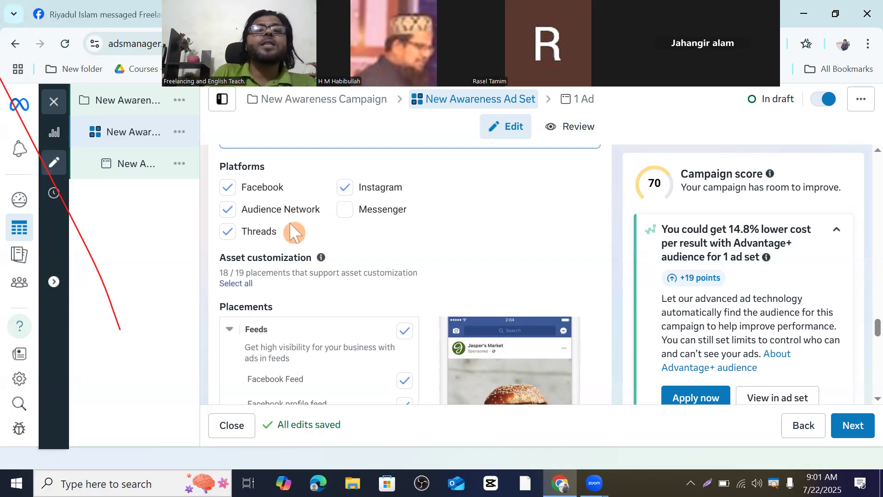
pyautogui.click(345, 188)
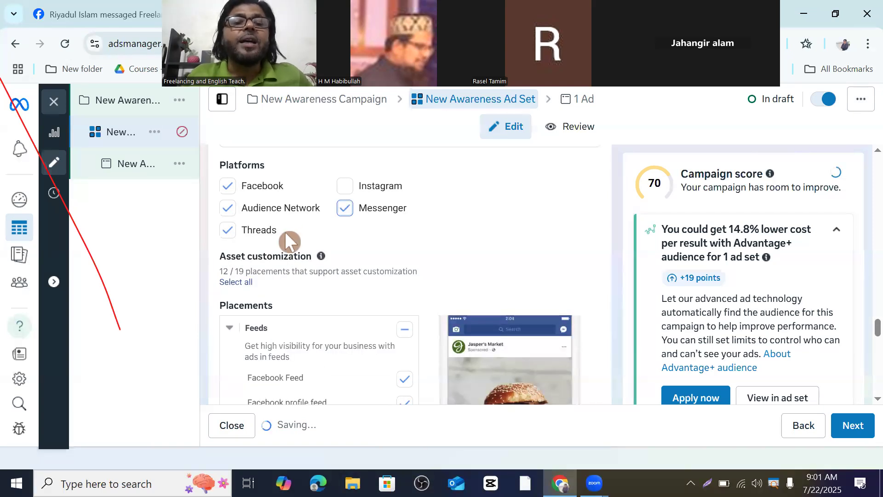
pyautogui.click(227, 231)
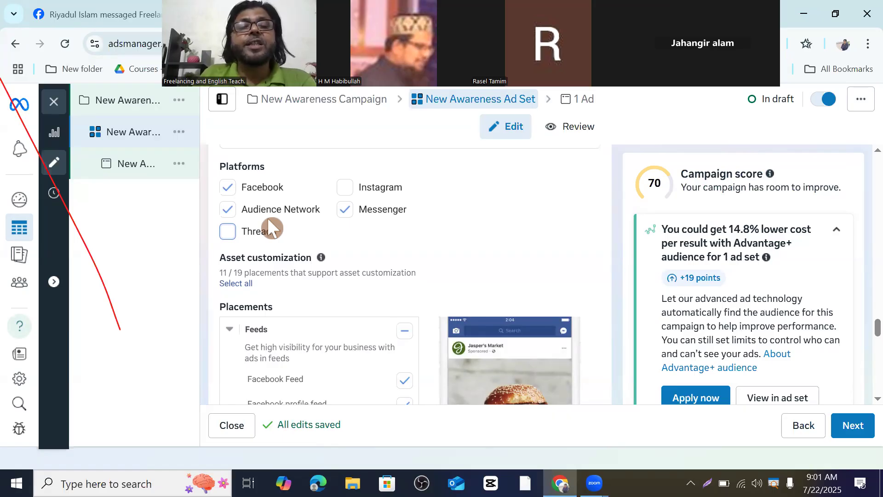
pyautogui.scroll(-3, 366, 201)
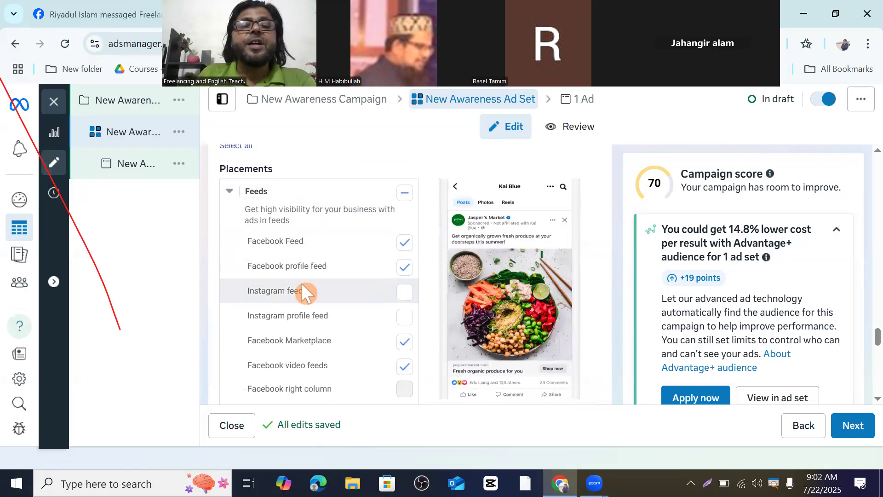
pyautogui.scroll(-3, 376, 275)
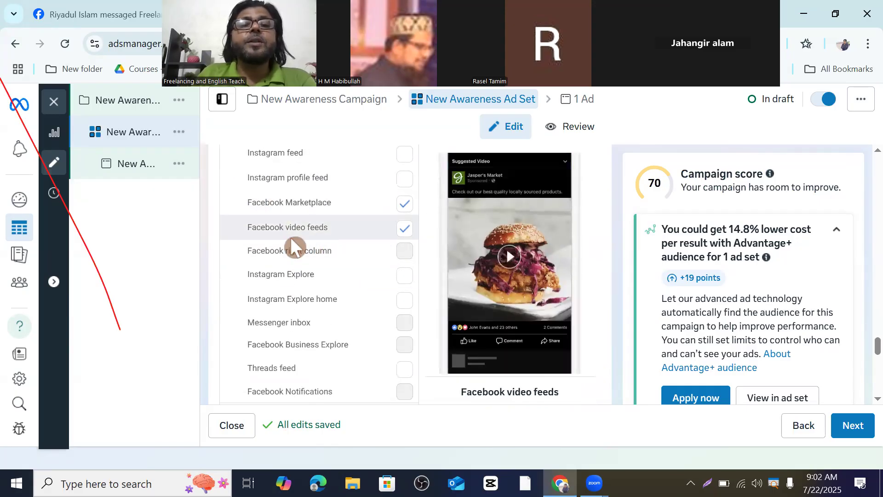
# Step: Examine which Stories and Reels, in-stream, search results, and apps and sites placements are included for the selected platforms
pyautogui.scroll(-3, 317, 322)
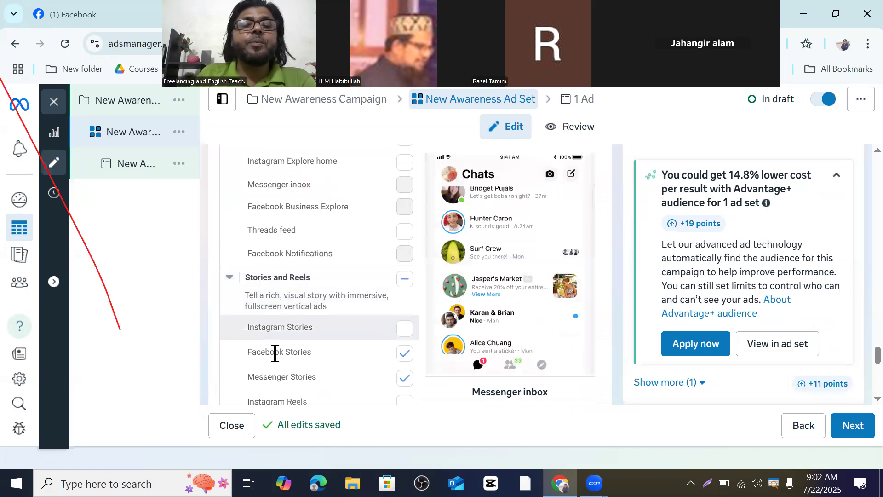
pyautogui.scroll(-2, 276, 331)
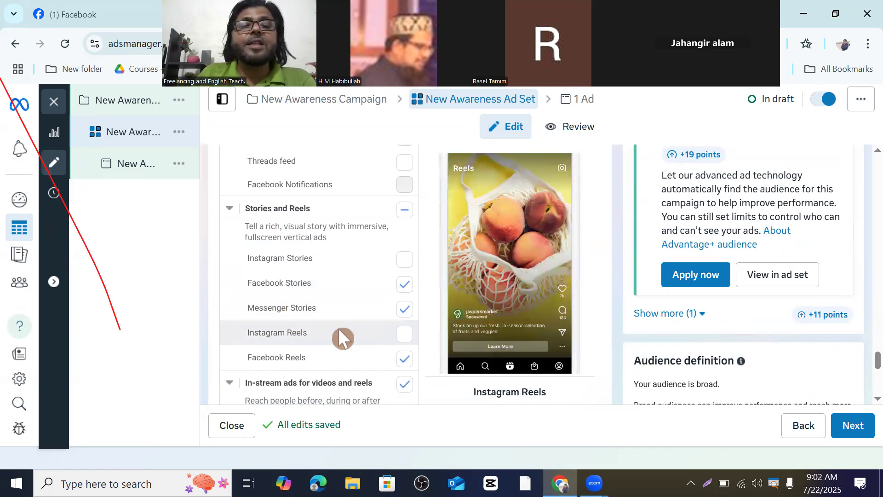
pyautogui.scroll(-2, 317, 322)
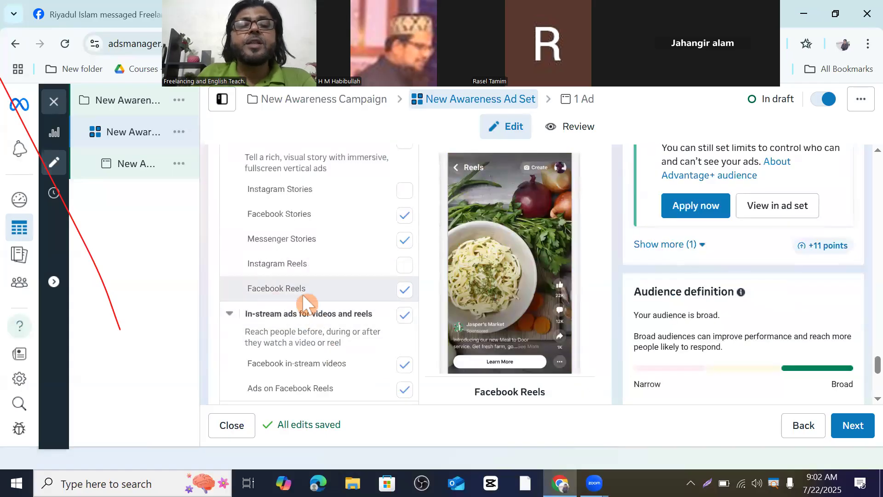
pyautogui.scroll(-5, 336, 299)
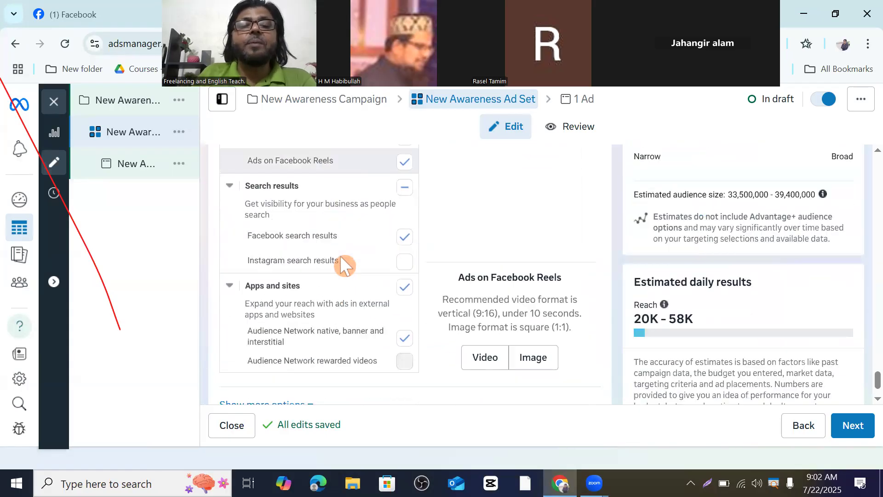
pyautogui.scroll(-1, 344, 263)
pyautogui.scroll(15, 342, 240)
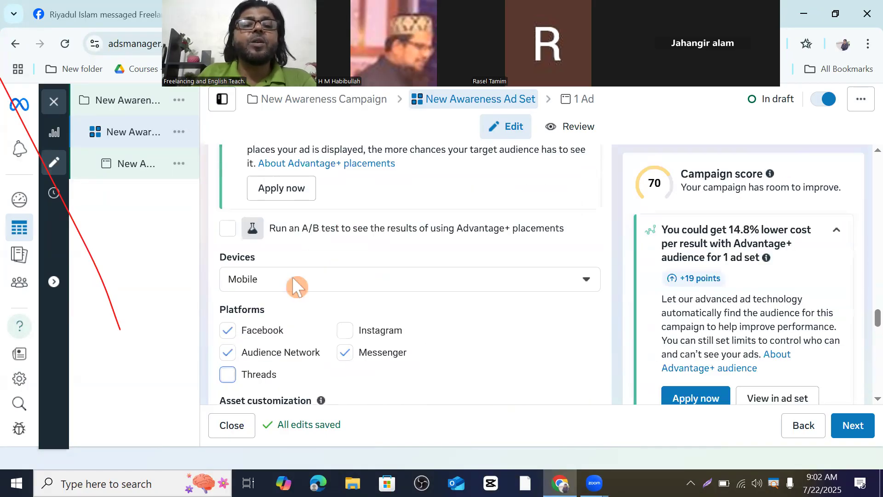
pyautogui.scroll(-3, 275, 322)
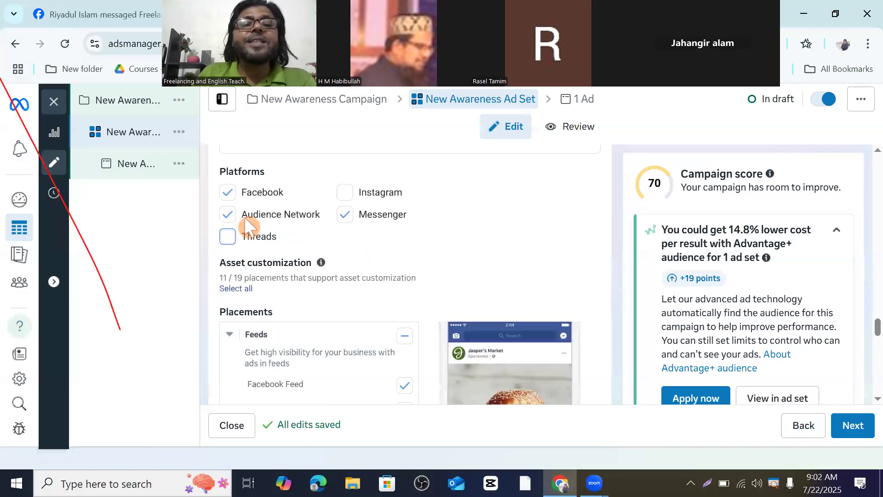
pyautogui.scroll(-12, 257, 220)
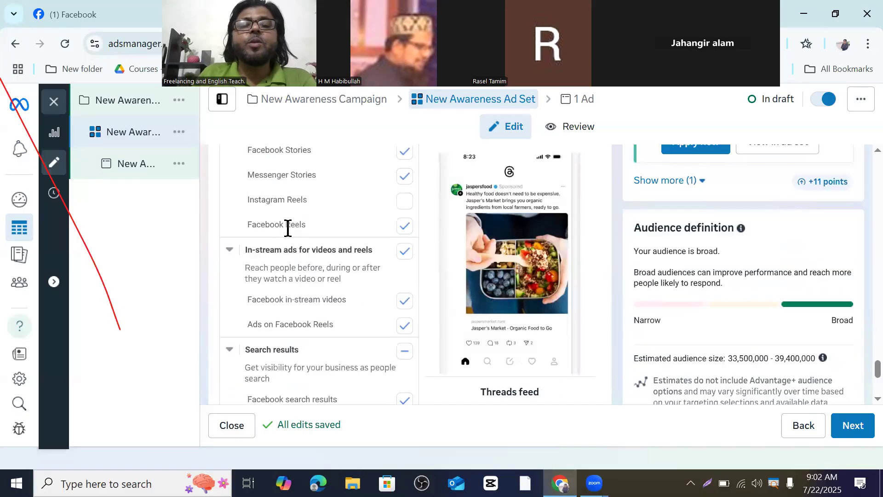
pyautogui.scroll(-5, 303, 228)
pyautogui.scroll(6, 355, 294)
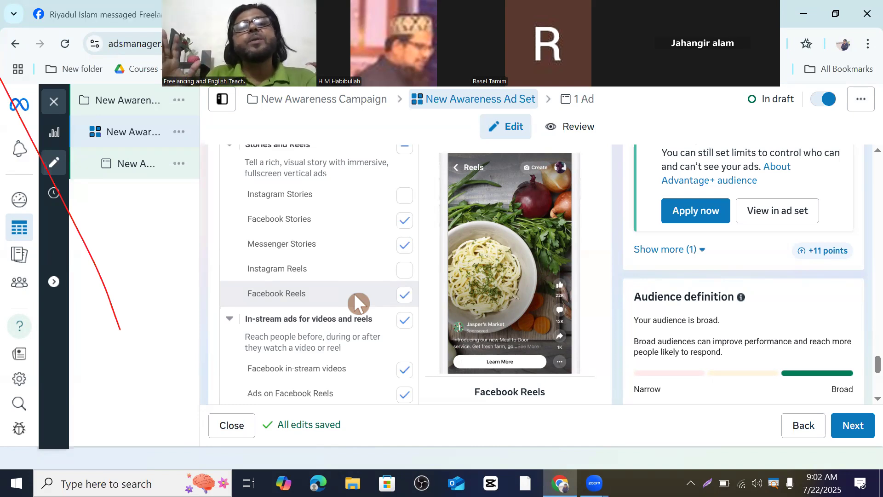
# Step: Deselect the Ads on Facebook Reels placement in the in-stream ads group
pyautogui.scroll(-3, 353, 294)
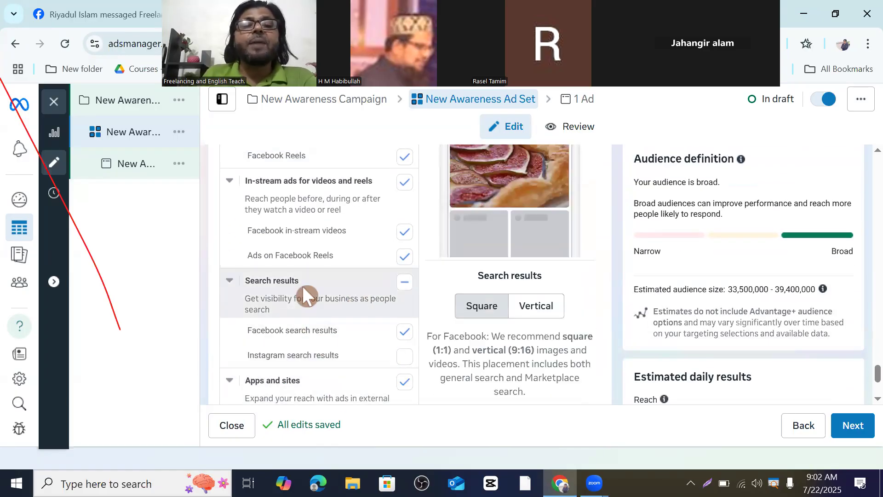
pyautogui.scroll(2, 302, 285)
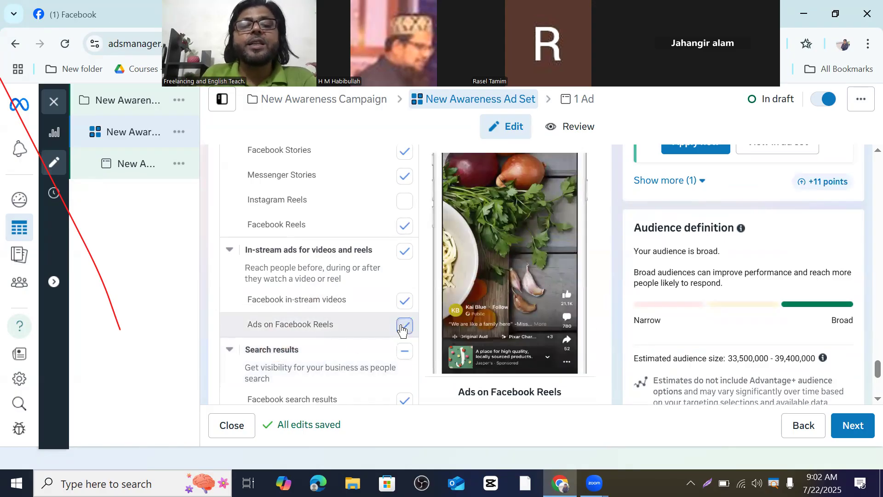
pyautogui.click(404, 326)
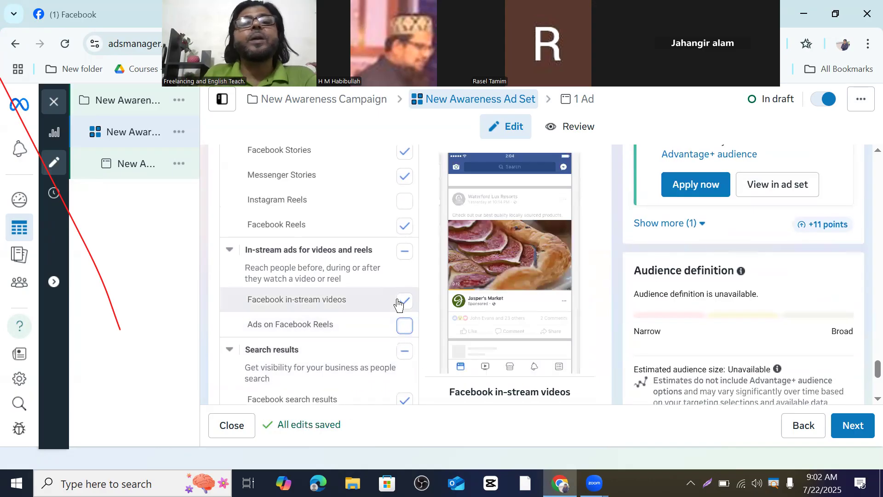
# Step: Expand the additional placement options and review the mobile device, Wi-Fi, skippable ads, inventory filter, block list and content exclusion settings
pyautogui.scroll(-5, 375, 282)
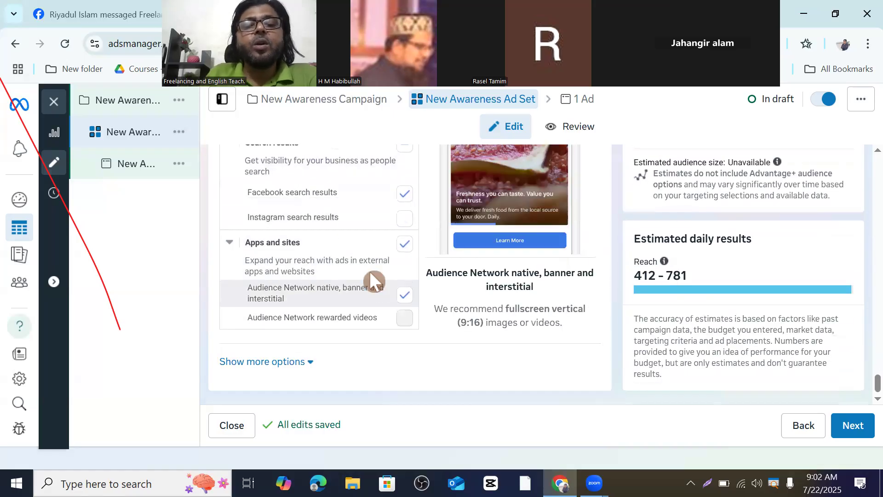
pyautogui.click(309, 363)
pyautogui.scroll(-4, 332, 338)
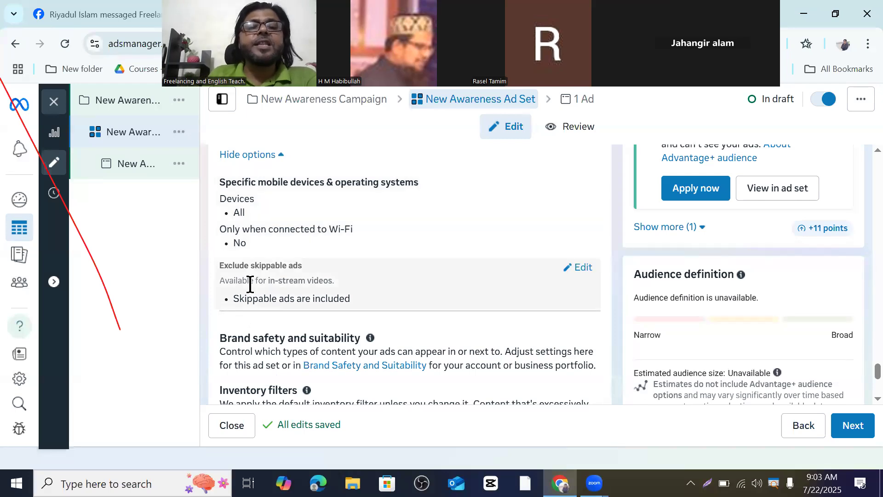
pyautogui.scroll(-3, 286, 270)
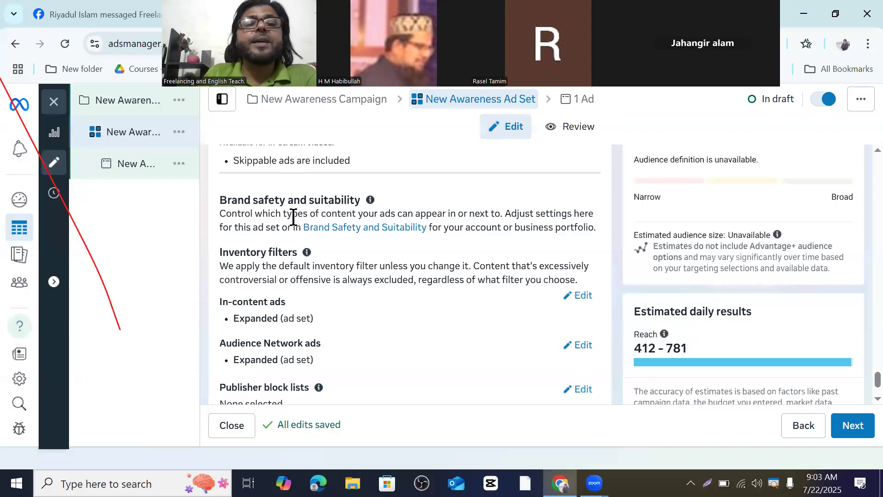
pyautogui.scroll(-2, 399, 259)
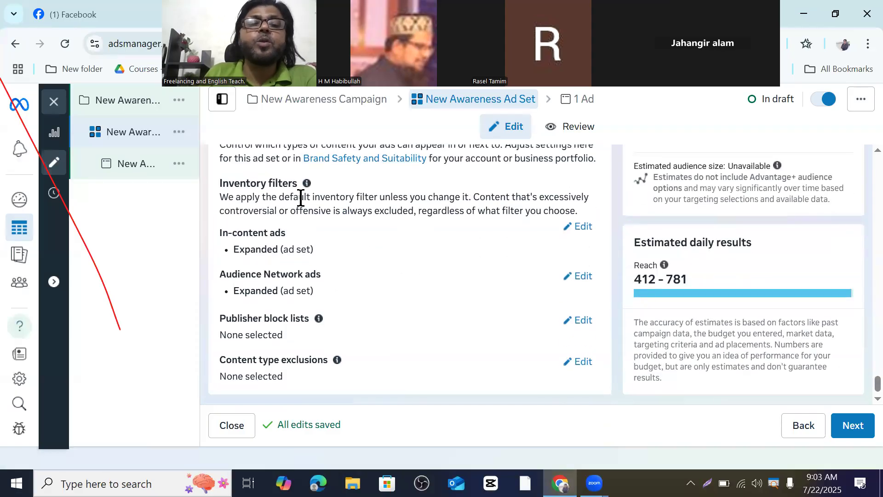
pyautogui.scroll(-1, 280, 235)
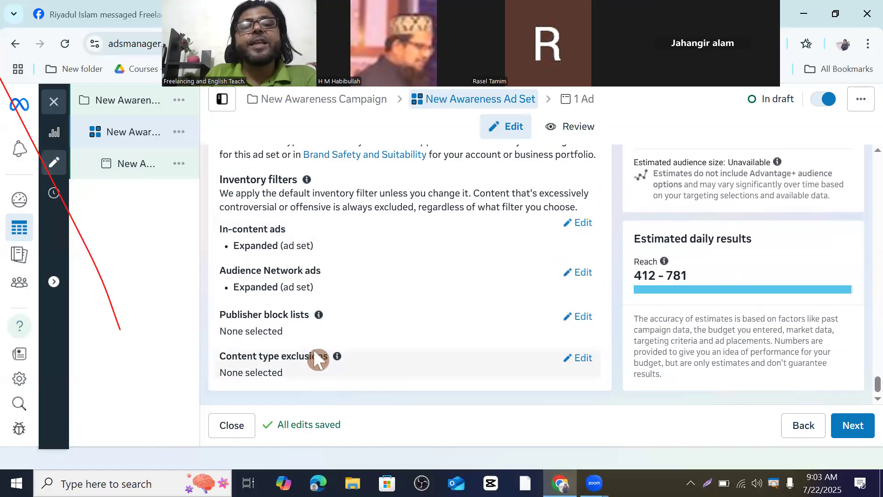
pyautogui.scroll(3, 313, 349)
pyautogui.scroll(-3, 313, 350)
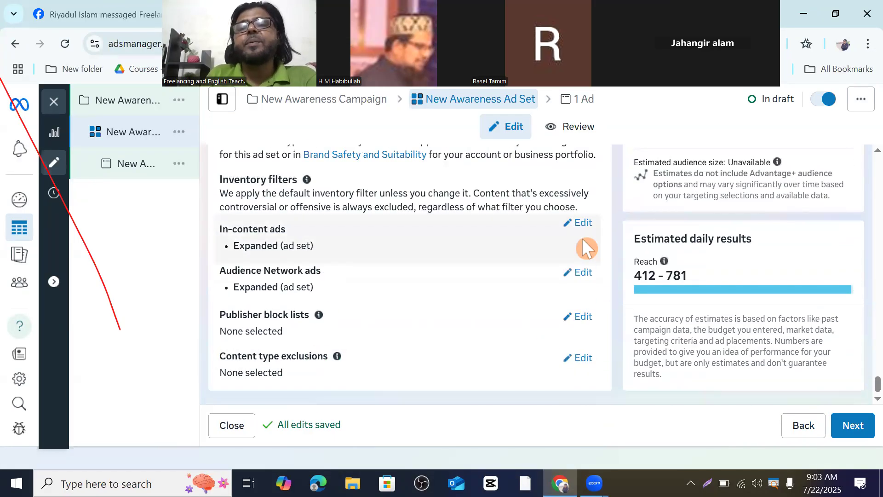
pyautogui.scroll(3, 386, 350)
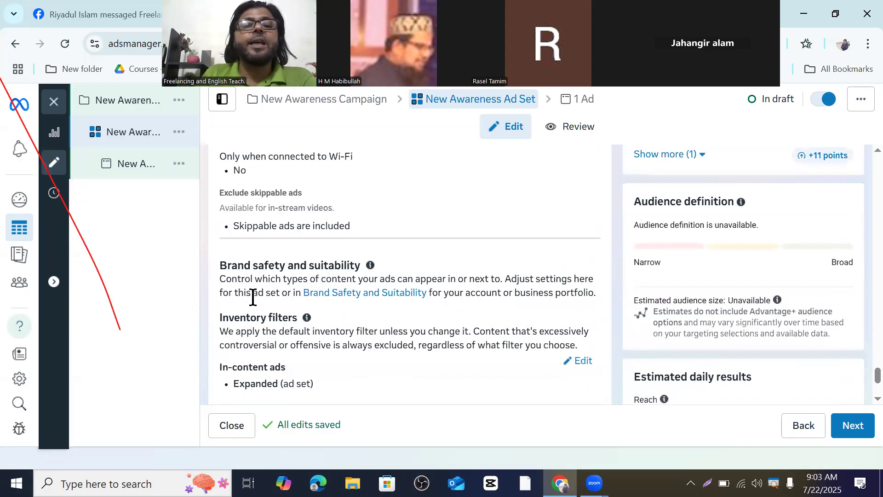
pyautogui.scroll(2, 273, 287)
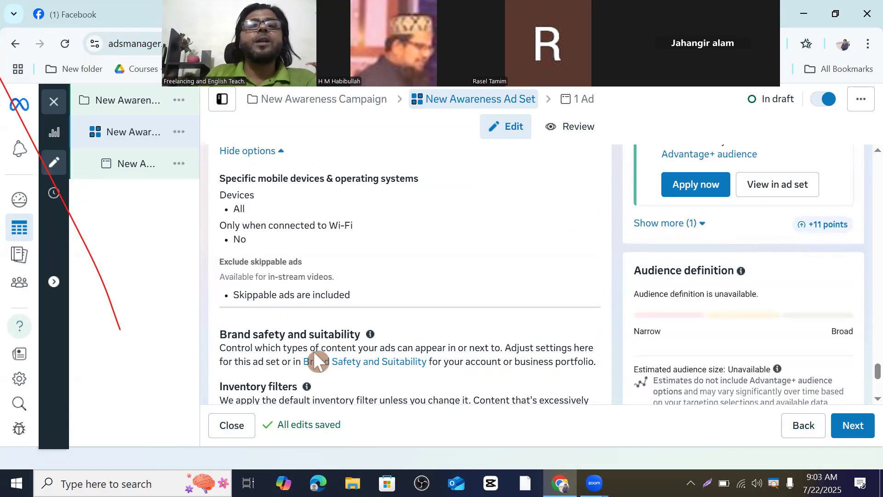
pyautogui.scroll(-5, 335, 350)
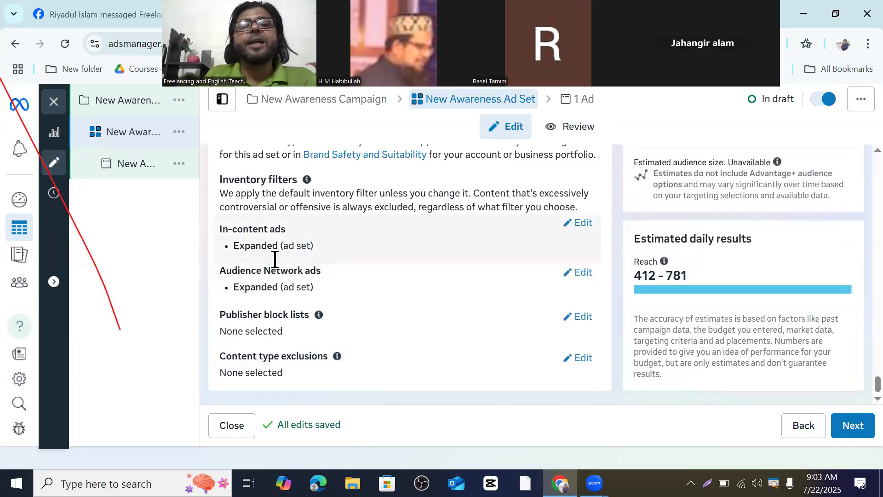
pyautogui.scroll(6, 283, 269)
pyautogui.scroll(5, 299, 340)
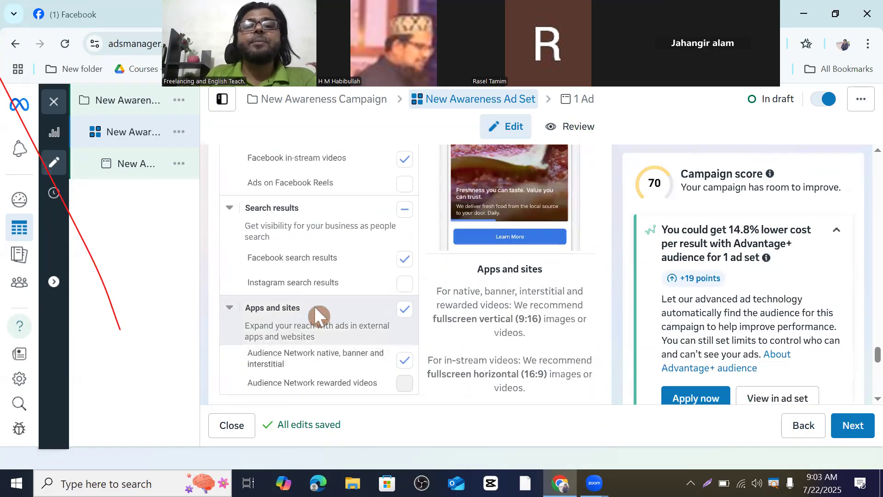
pyautogui.scroll(-8, 317, 311)
pyautogui.scroll(-3, 319, 299)
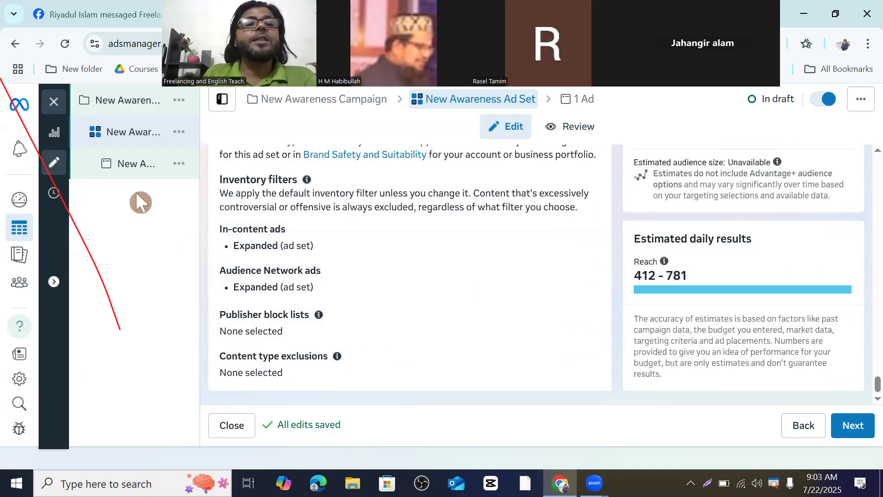
# Step: Recheck the ad set's devices, platforms and placements, and continue to the ad level
pyautogui.scroll(10, 451, 335)
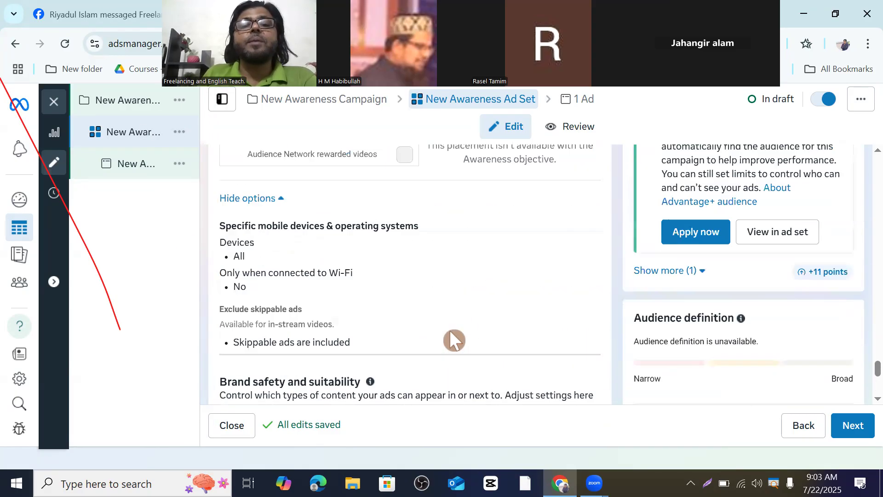
pyautogui.scroll(15, 441, 322)
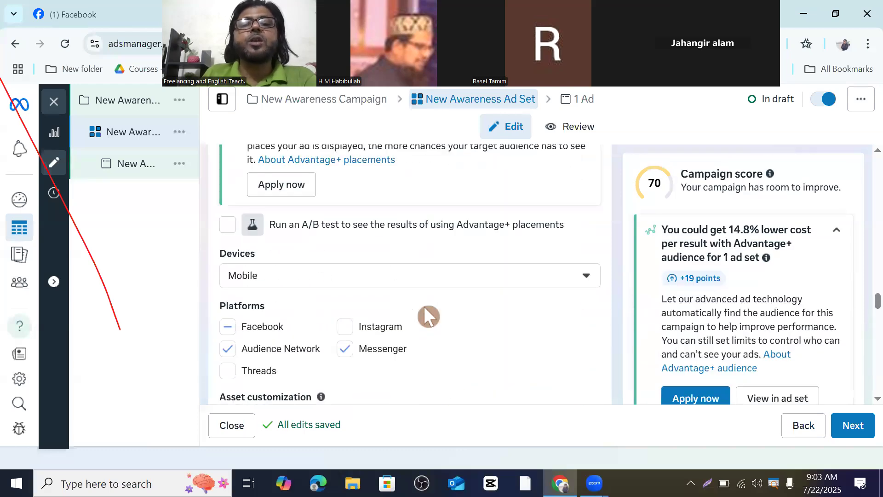
pyautogui.scroll(-15, 425, 309)
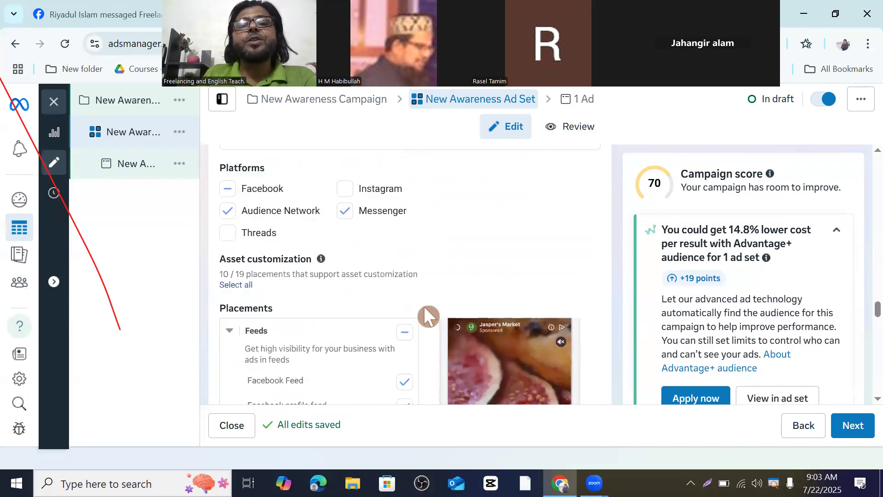
pyautogui.scroll(-10, 428, 316)
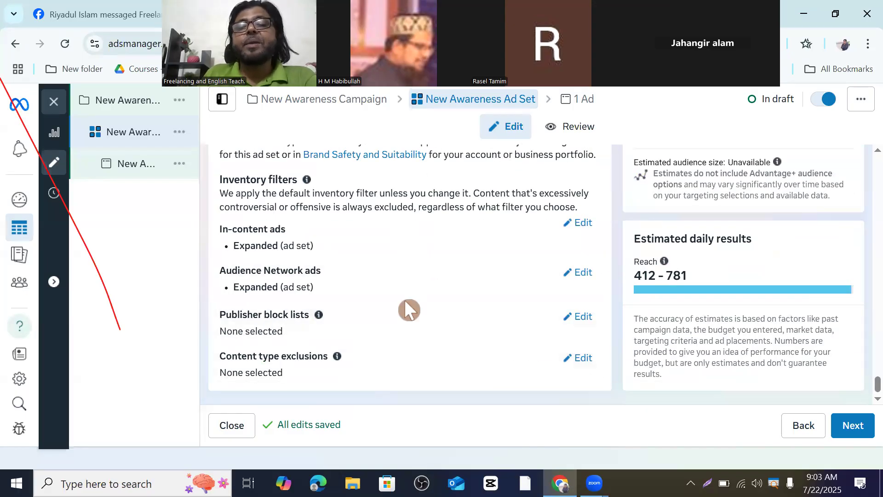
pyautogui.click(853, 427)
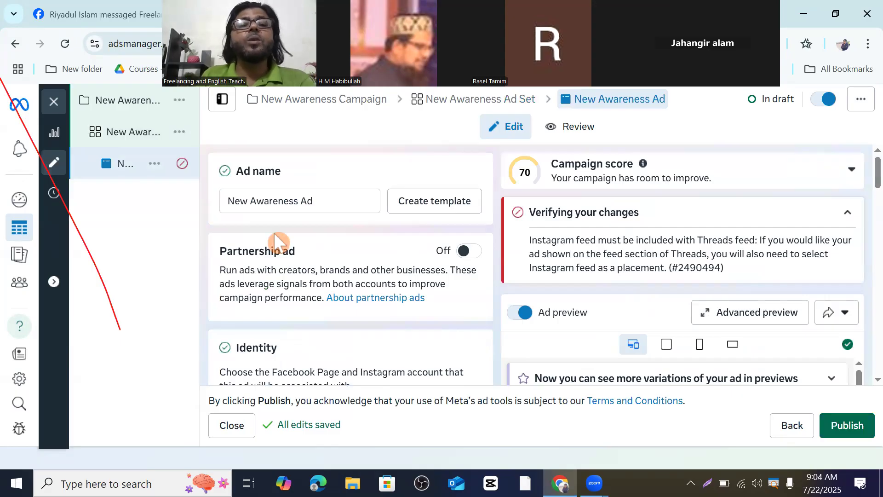
# Step: Review the ad's name, partnership ad, Facebook Page identity, Instagram placement, and ad setup and format sections
pyautogui.scroll(-1, 326, 281)
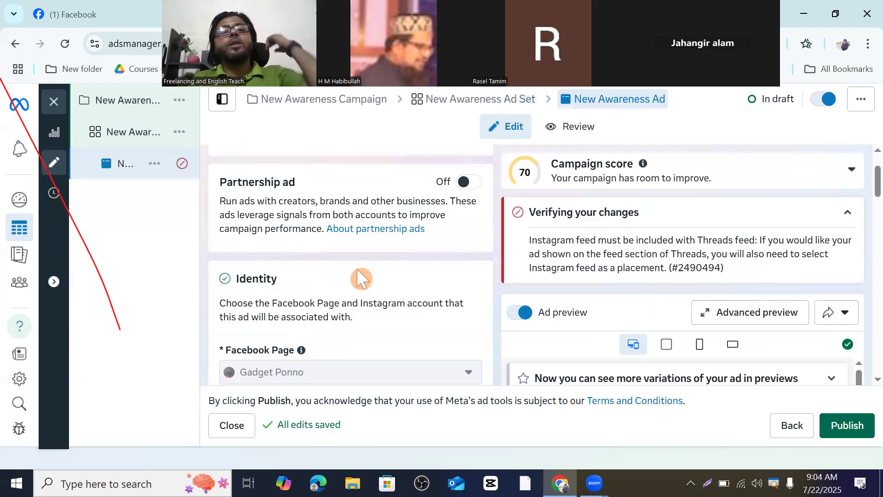
pyautogui.scroll(1, 357, 269)
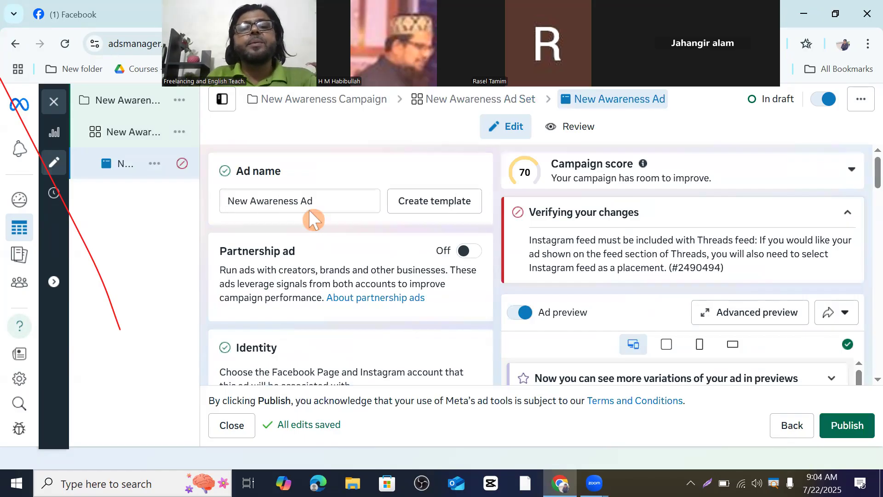
pyautogui.scroll(-1, 363, 263)
pyautogui.scroll(-2, 388, 253)
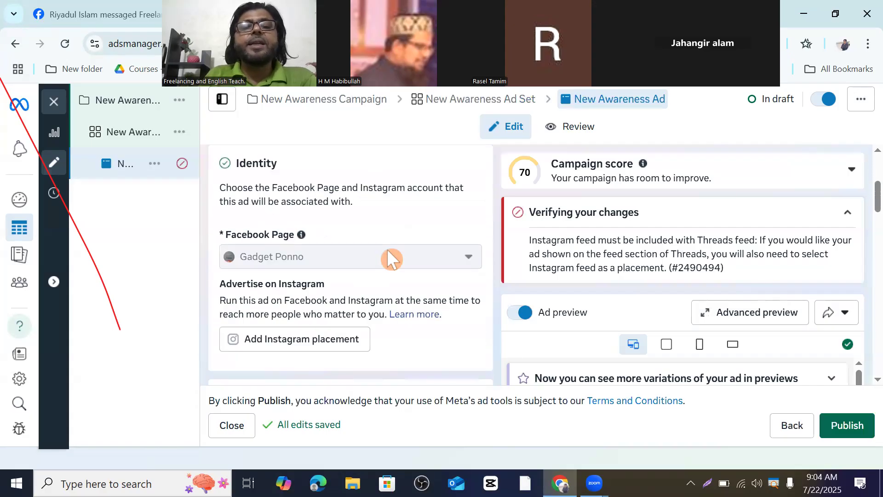
pyautogui.scroll(1, 328, 211)
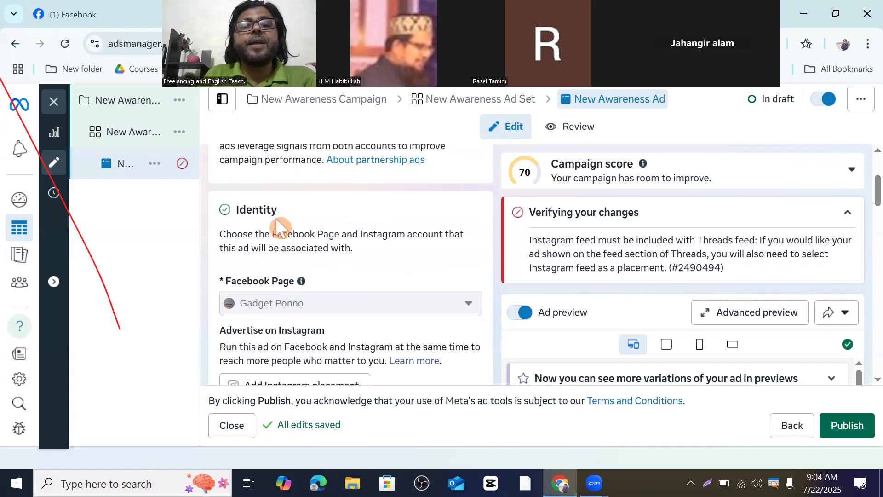
pyautogui.scroll(-2, 275, 218)
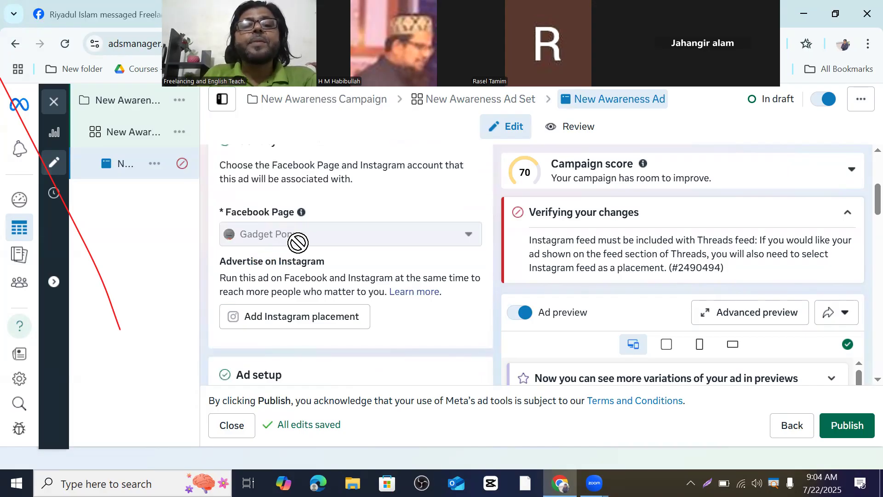
pyautogui.scroll(-2, 350, 237)
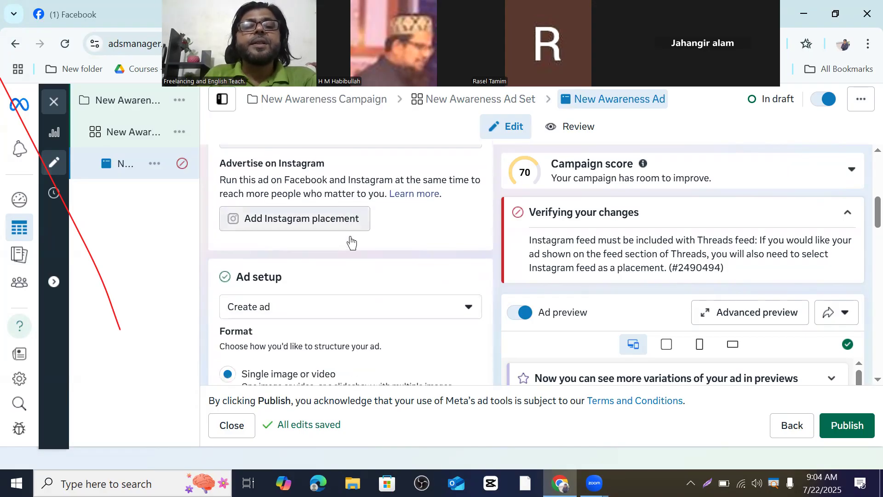
pyautogui.scroll(-2, 353, 239)
pyautogui.scroll(3, 351, 237)
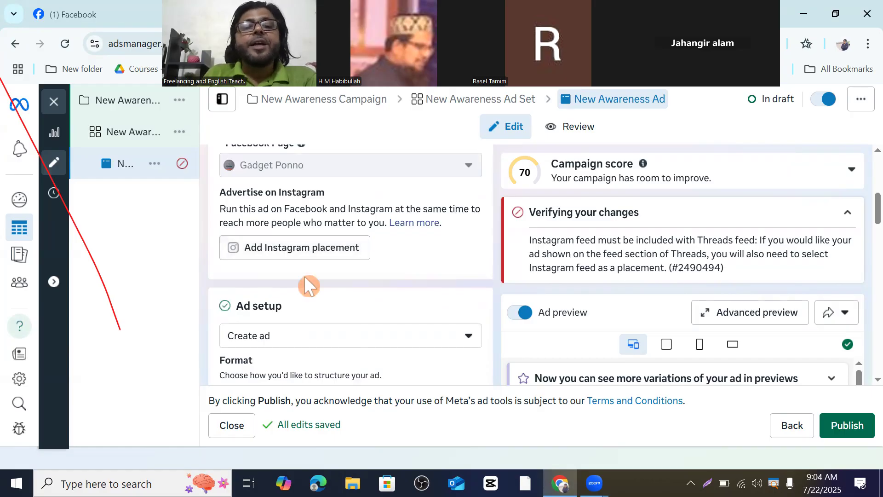
pyautogui.scroll(-2, 305, 276)
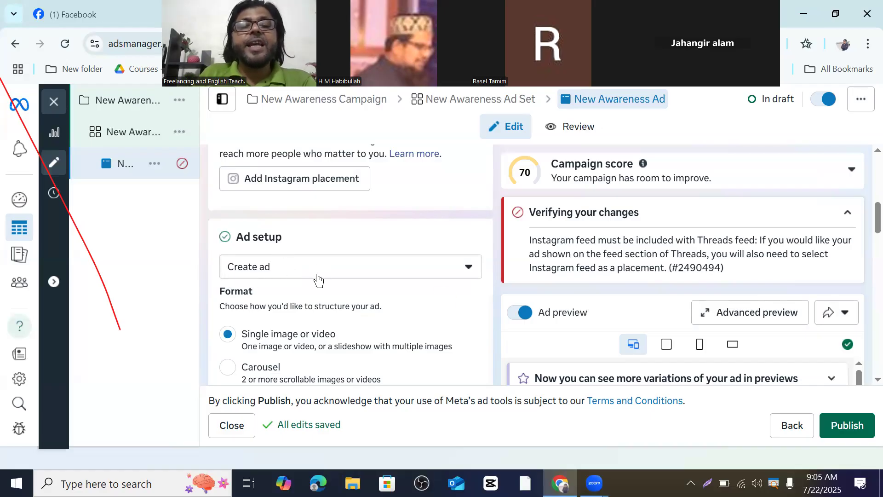
# Step: Review the ad setup's creation options and the single image or video, carousel and collection formats
pyautogui.click(472, 272)
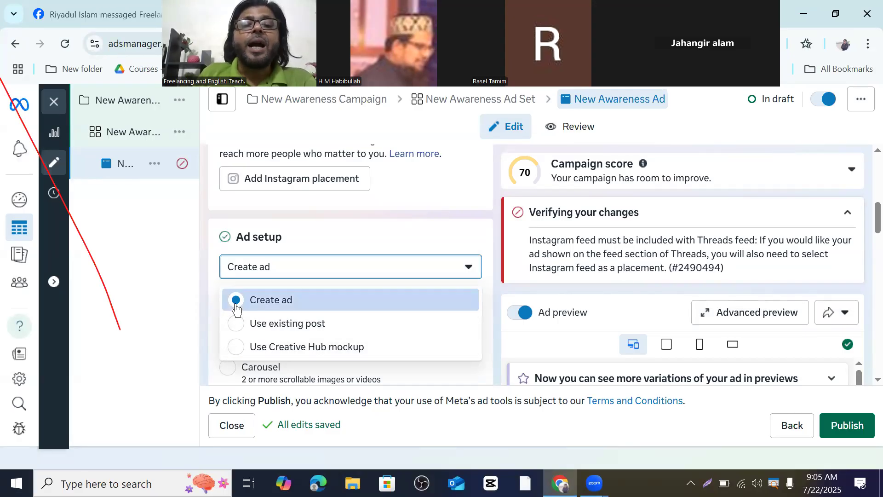
pyautogui.click(473, 269)
pyautogui.scroll(-1, 371, 314)
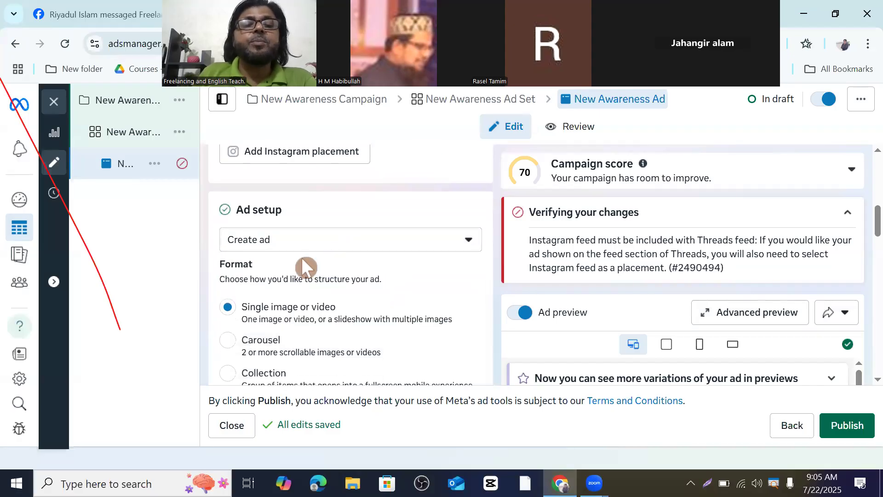
pyautogui.scroll(-1, 304, 267)
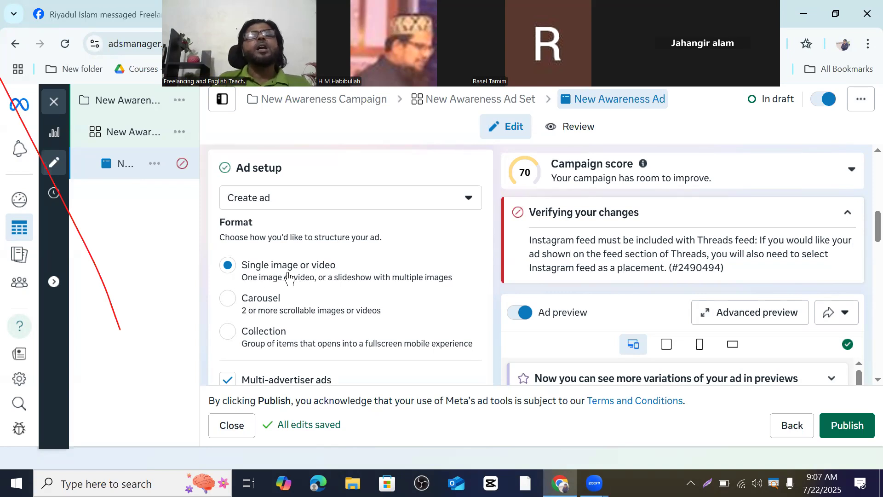
pyautogui.scroll(-1, 287, 277)
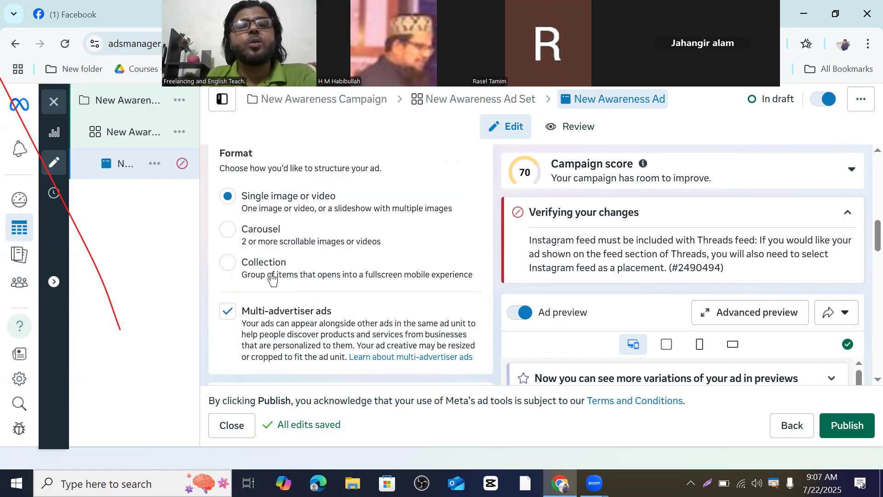
# Step: Review the multi-advertiser option, creative media, music, primary text and destination settings, and recheck the ad's identity section
pyautogui.scroll(-3, 273, 278)
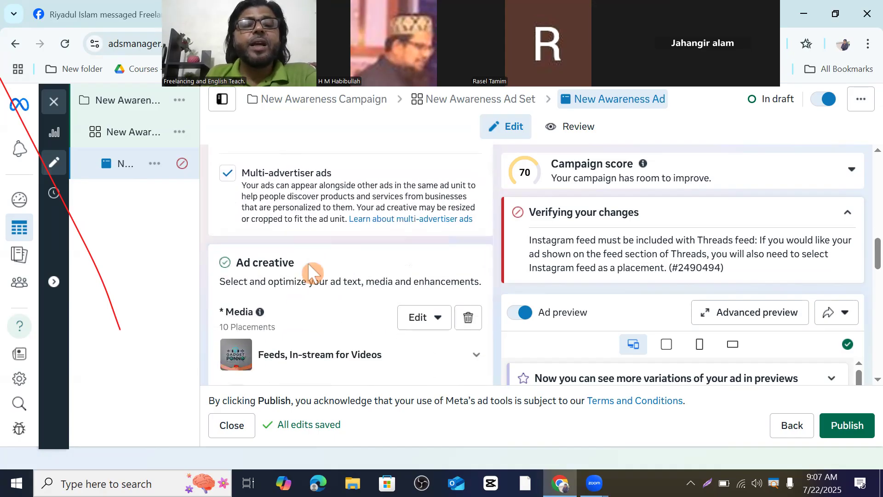
pyautogui.scroll(-2, 295, 263)
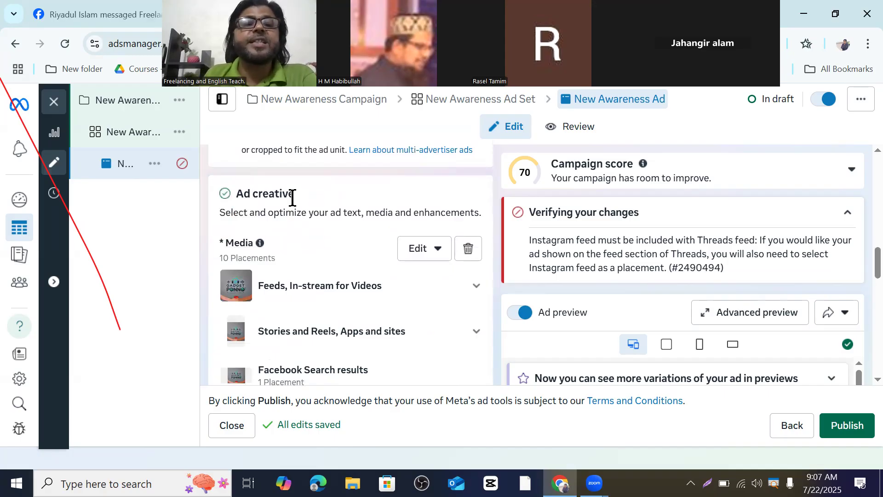
pyautogui.scroll(-5, 292, 198)
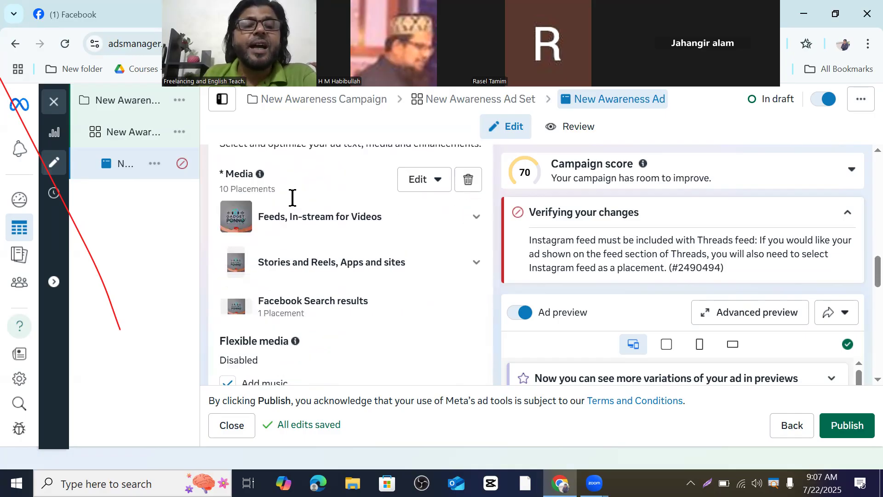
pyautogui.scroll(-2, 291, 195)
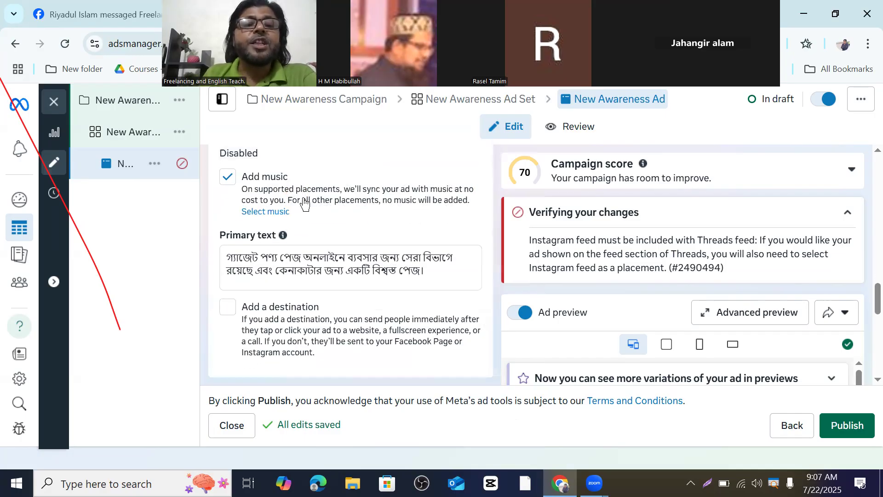
pyautogui.scroll(9, 299, 233)
pyautogui.scroll(4, 300, 234)
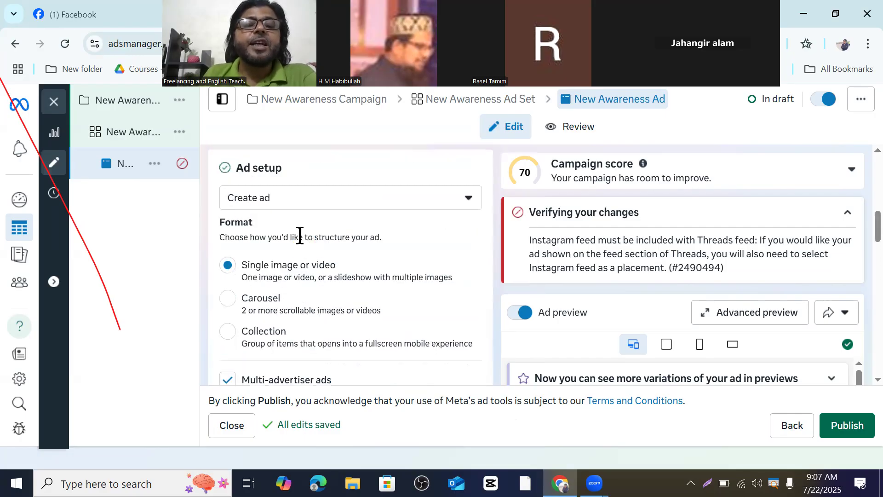
pyautogui.scroll(10, 307, 269)
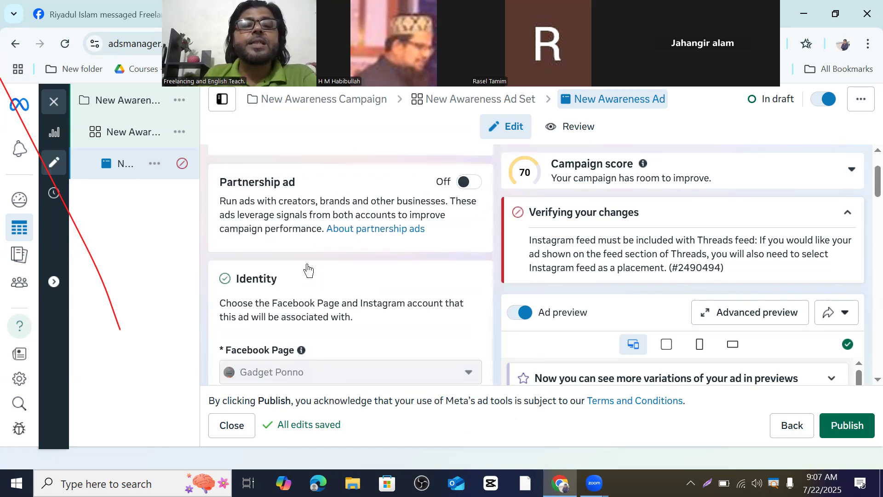
pyautogui.scroll(-3, 338, 276)
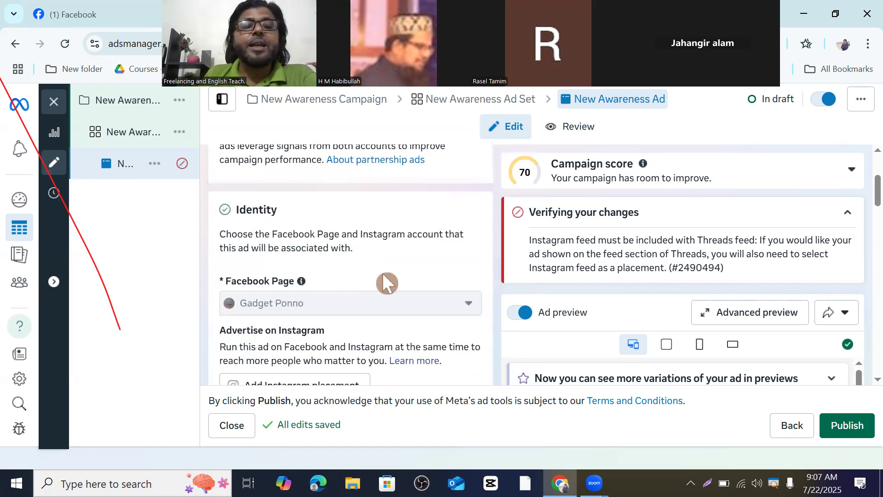
# Step: In the ad set, change the promoted Facebook Page to the personal page listed below Off Top Topics
pyautogui.click(137, 142)
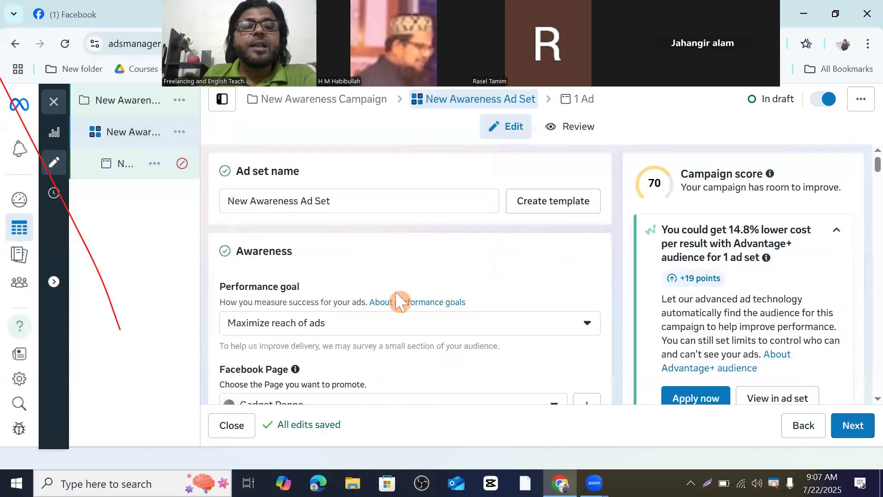
pyautogui.scroll(-3, 348, 298)
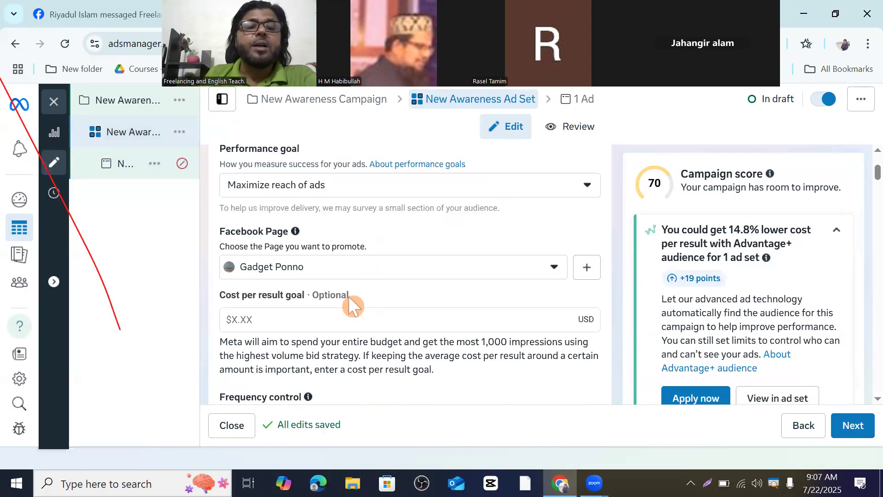
pyautogui.click(553, 269)
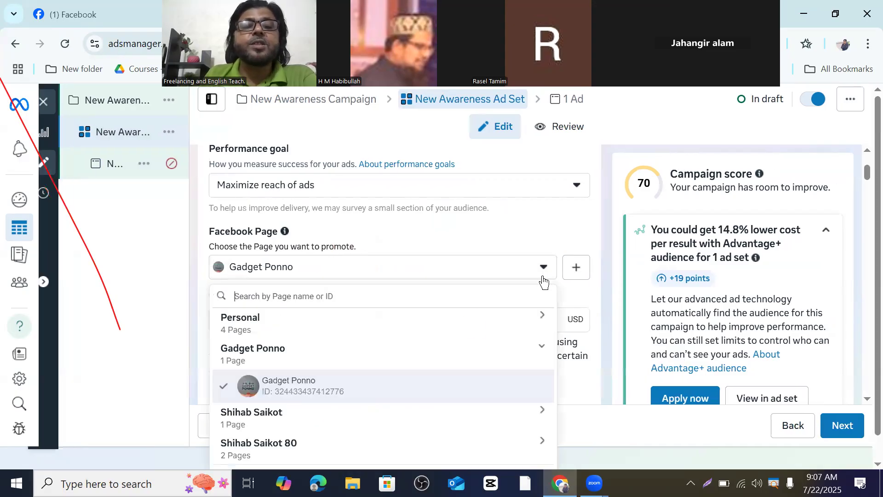
pyautogui.scroll(-1, 363, 345)
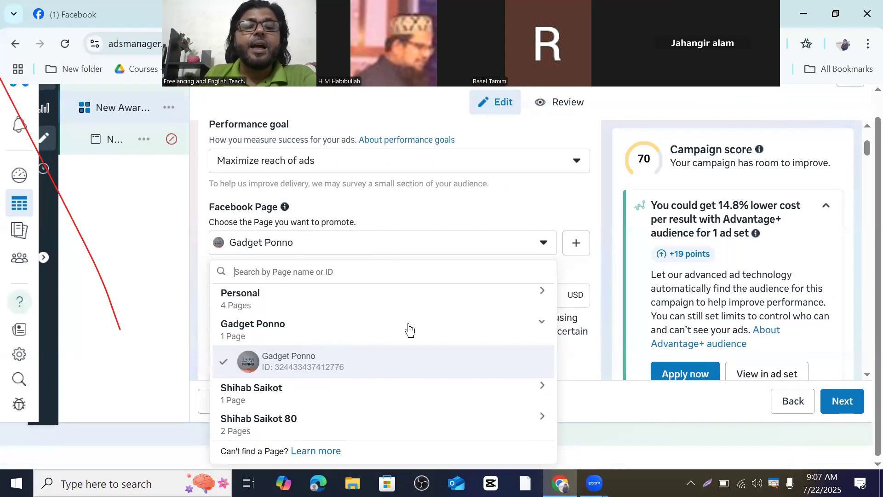
pyautogui.click(543, 297)
pyautogui.scroll(-1, 338, 361)
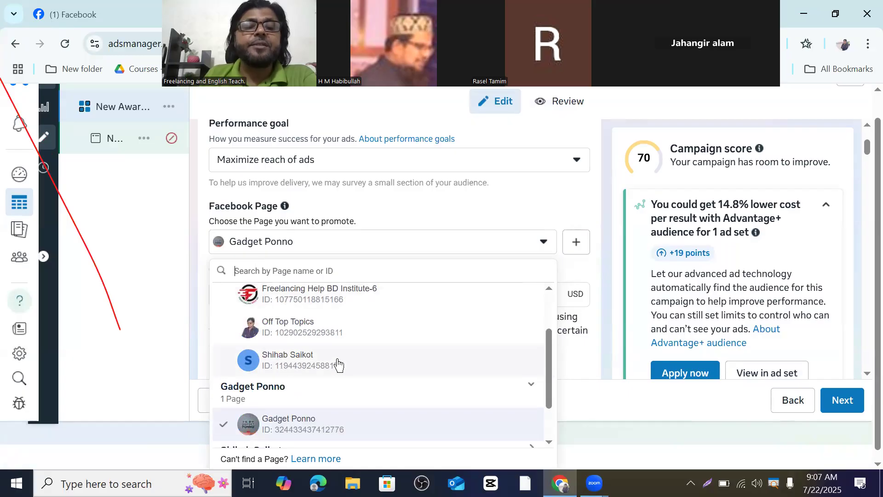
pyautogui.click(269, 363)
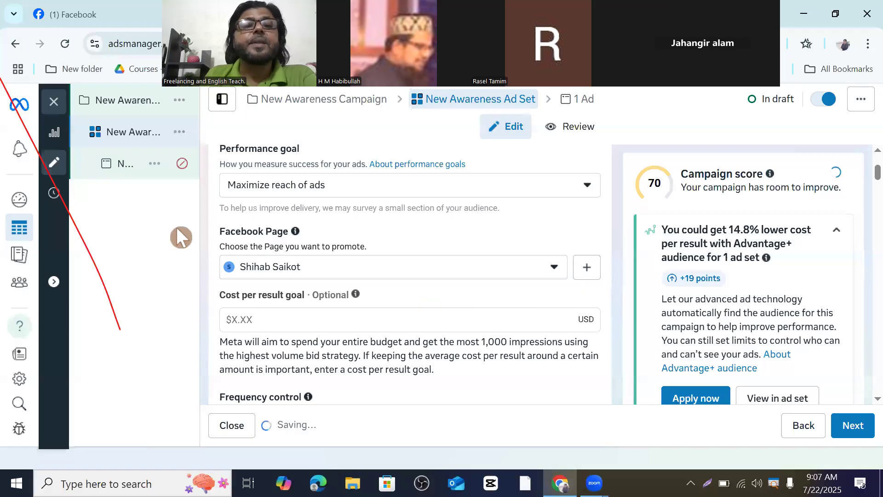
# Step: Return to the ad level and start setting up its creative as an image ad
pyautogui.click(148, 173)
pyautogui.scroll(-3, 371, 302)
pyautogui.scroll(-10, 410, 283)
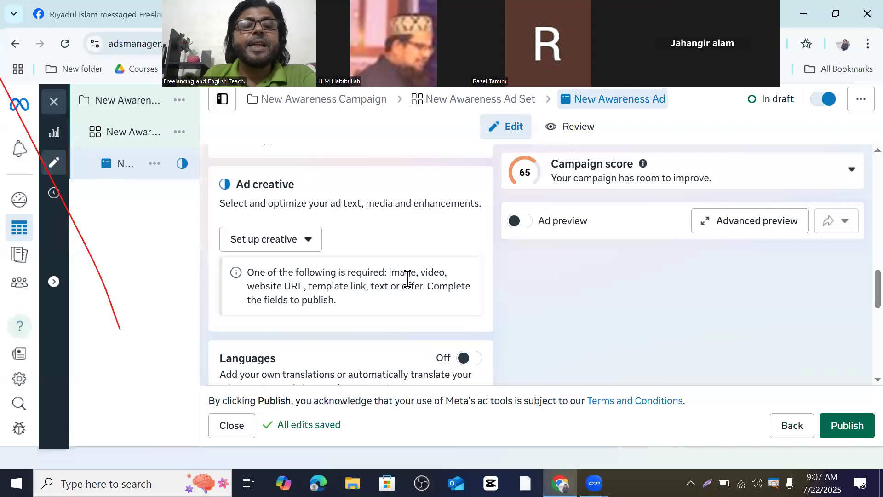
pyautogui.scroll(-4, 407, 280)
pyautogui.scroll(6, 400, 276)
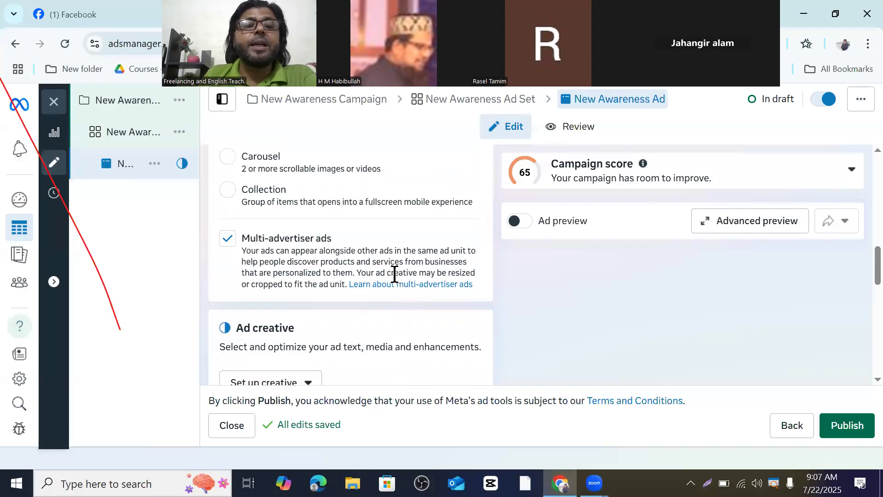
pyautogui.scroll(-3, 388, 273)
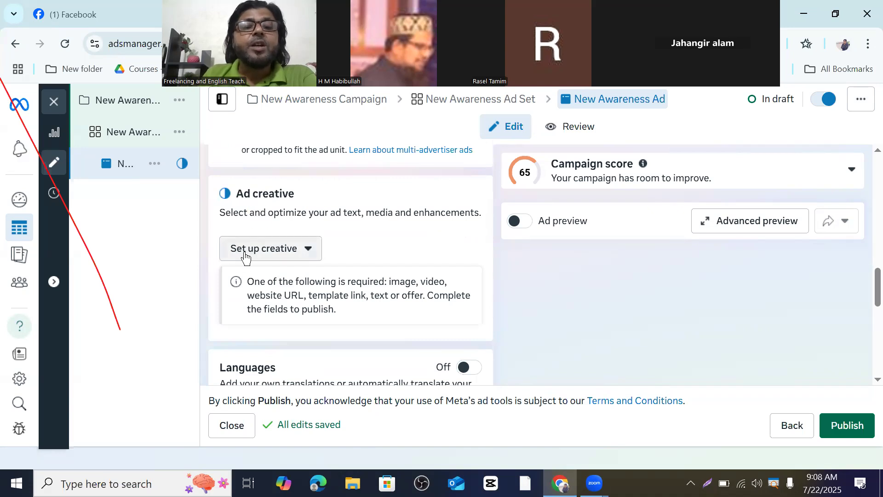
pyautogui.scroll(3, 408, 290)
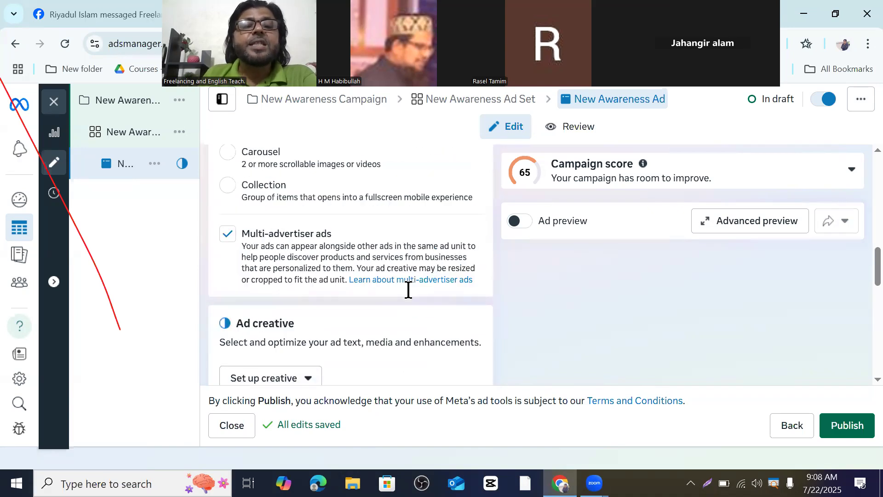
pyautogui.scroll(-3, 408, 295)
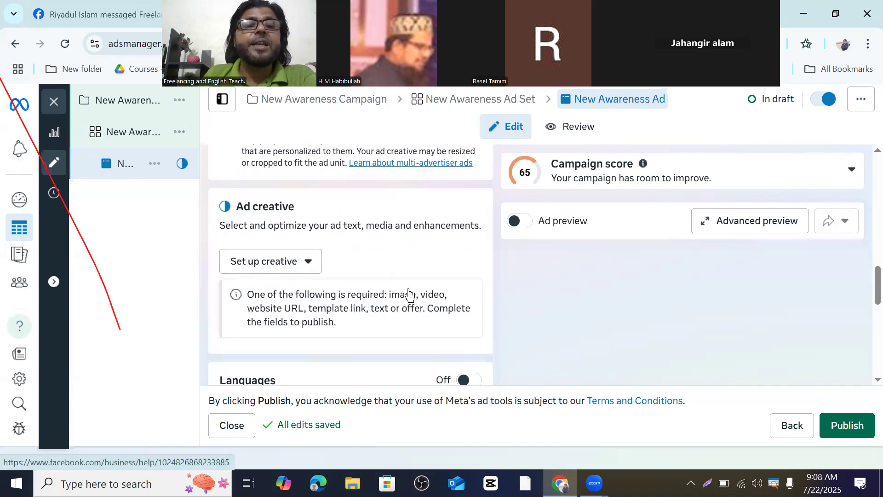
pyautogui.click(311, 250)
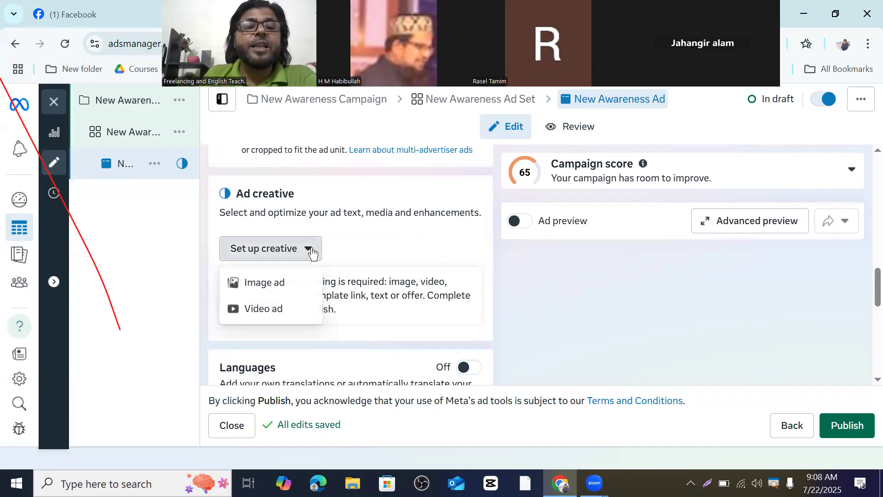
pyautogui.click(260, 286)
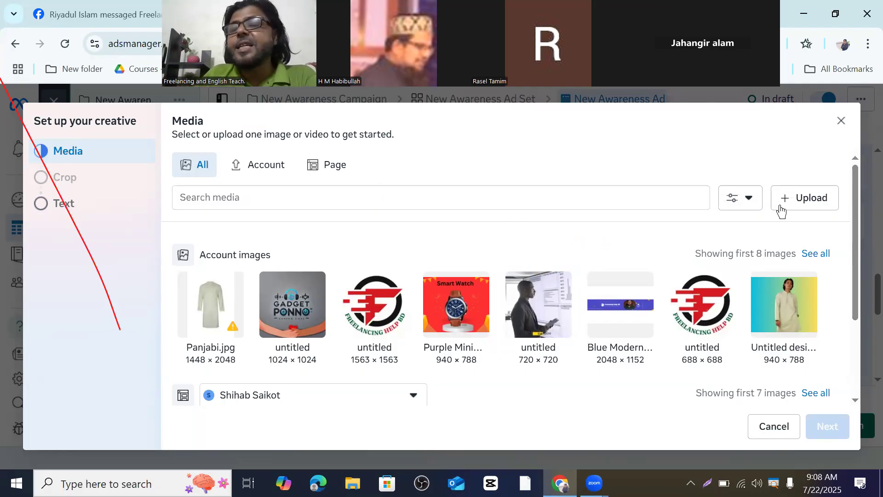
pyautogui.click(803, 207)
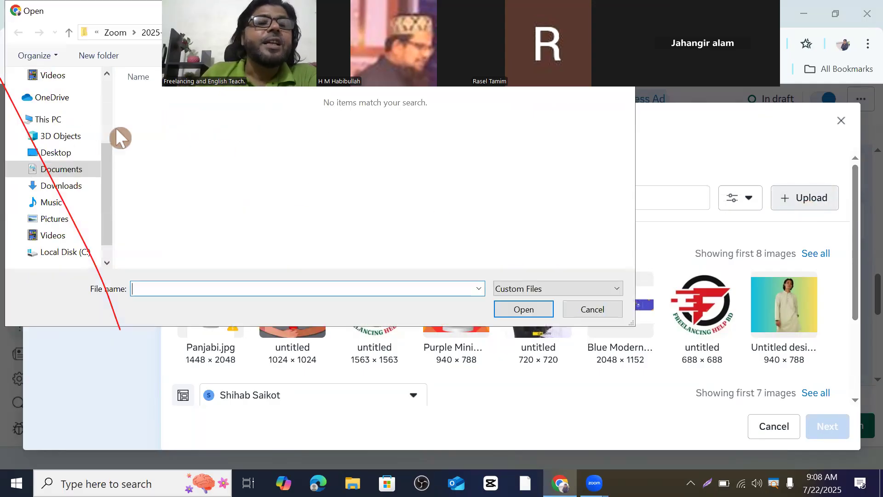
pyautogui.click(70, 193)
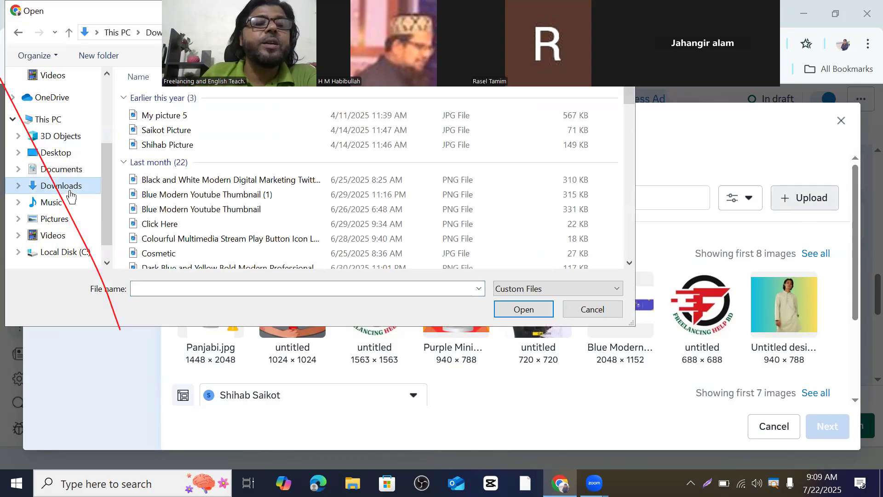
pyautogui.scroll(-3, 349, 193)
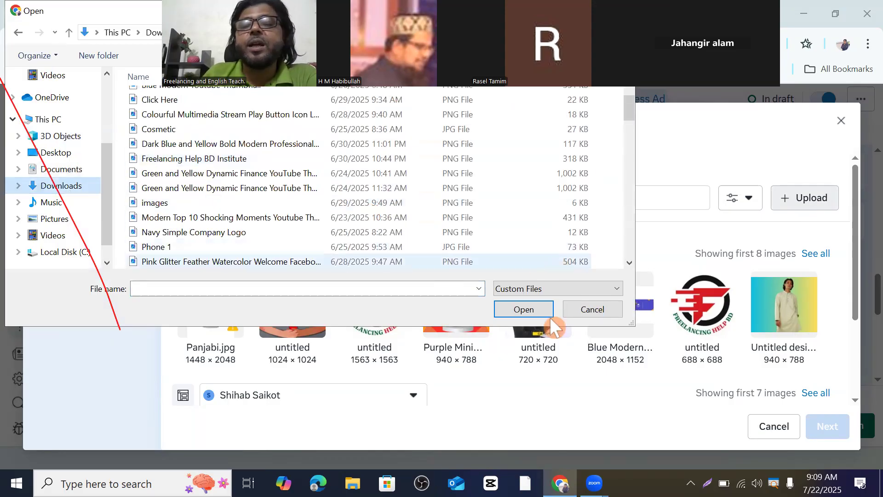
pyautogui.click(598, 310)
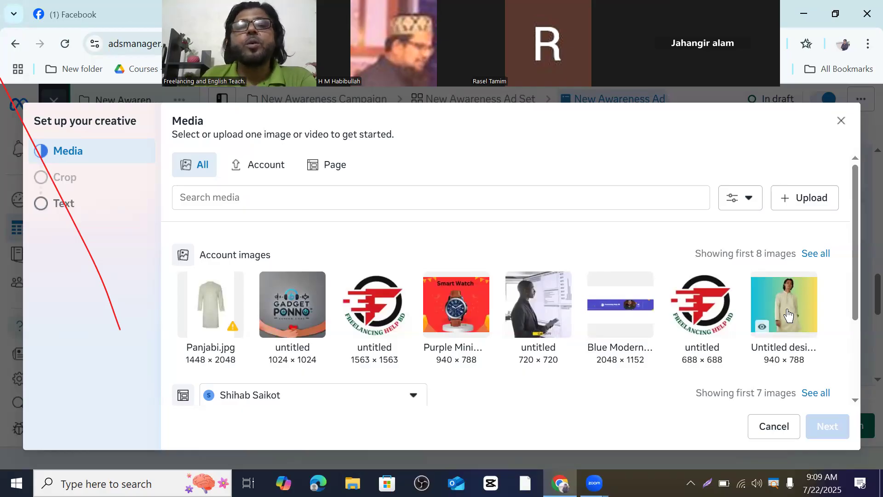
# Step: Choose the 940 × 788 account image of the man in a panjabi as media and review its placement crops
pyautogui.click(788, 316)
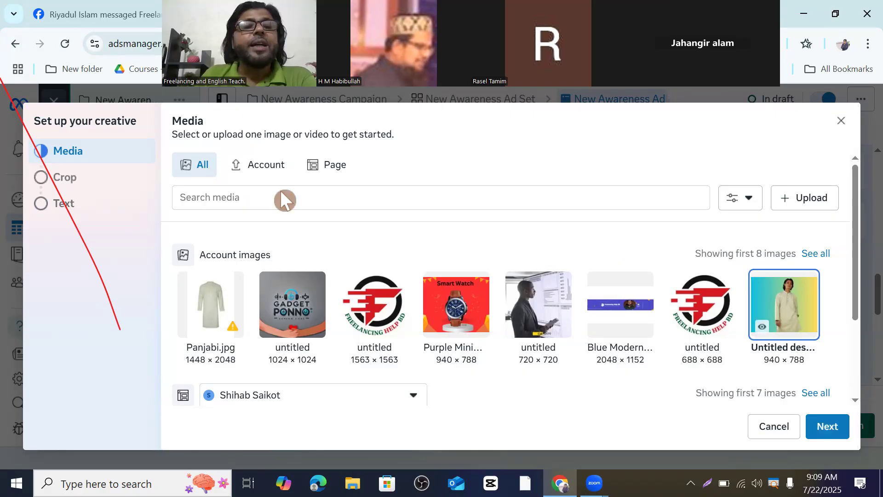
pyautogui.click(78, 181)
pyautogui.scroll(-3, 379, 316)
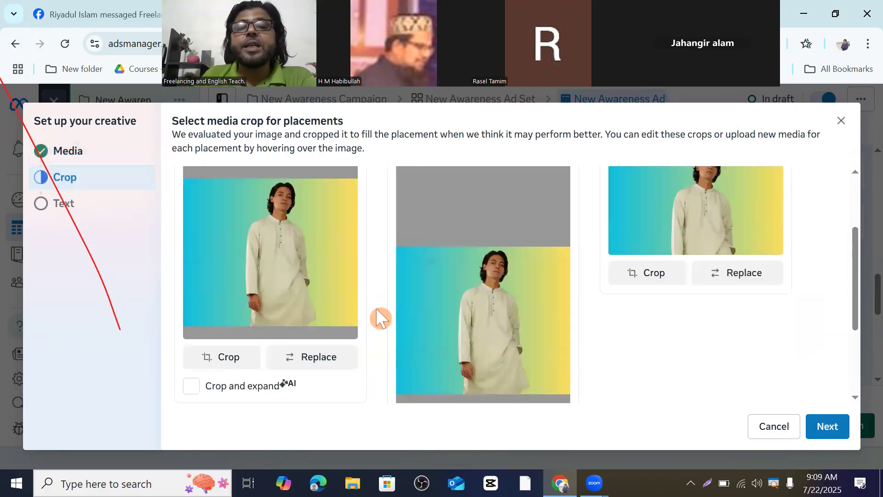
pyautogui.scroll(3, 464, 330)
pyautogui.scroll(-3, 364, 326)
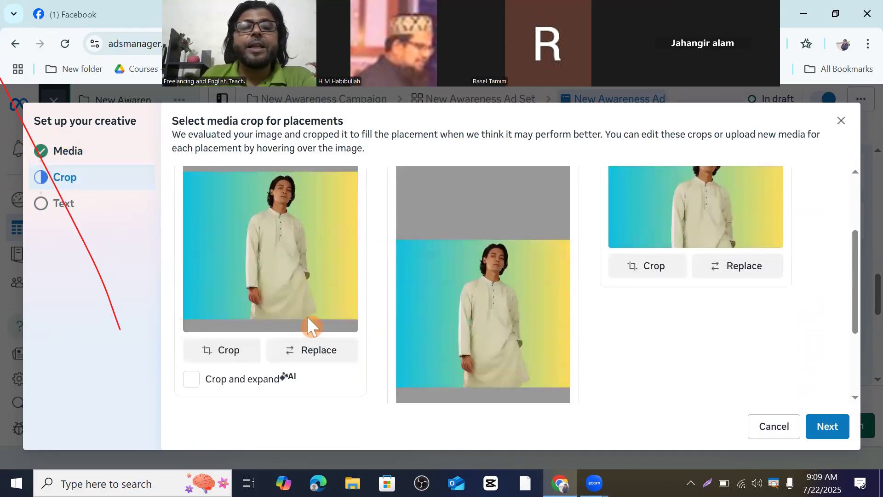
# Step: Finish the creative setup with the primary text and destination left unset, and check the panjabi image in the ad preview
pyautogui.click(72, 211)
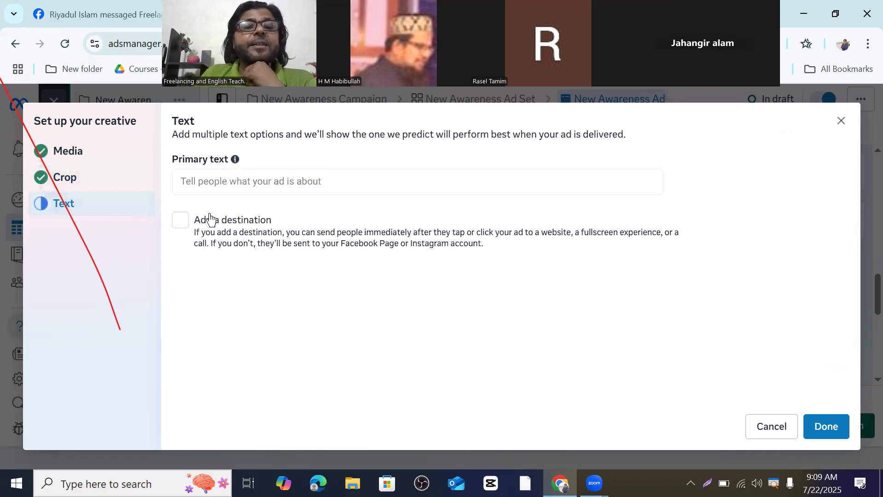
pyautogui.click(180, 220)
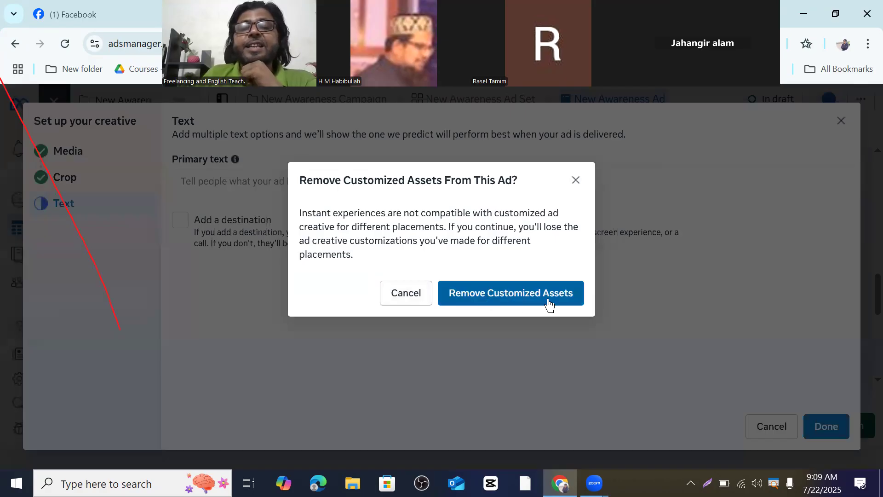
pyautogui.click(416, 304)
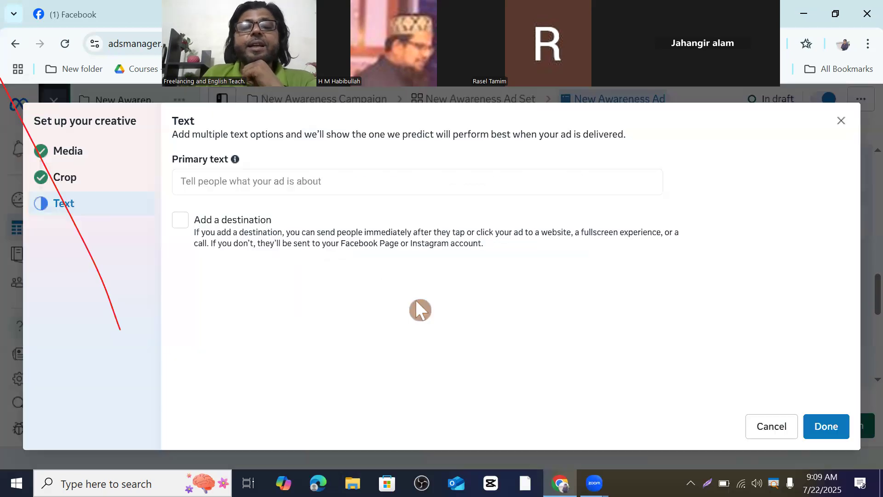
pyautogui.click(227, 178)
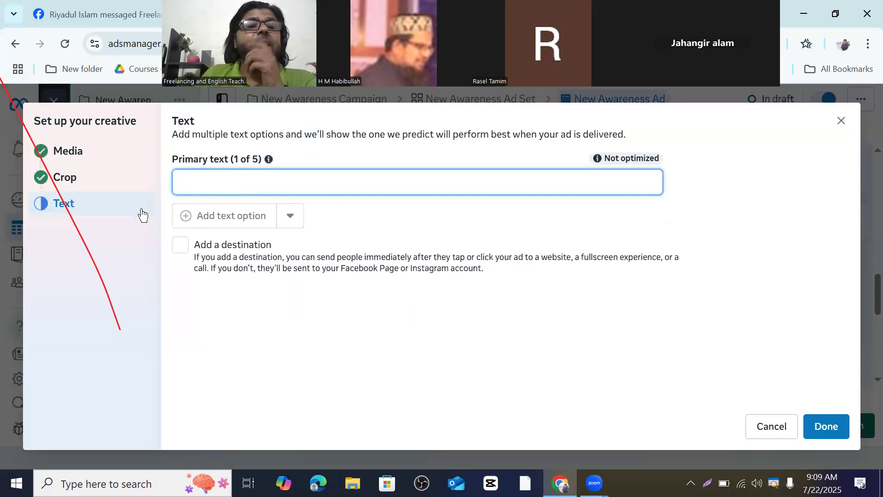
pyautogui.click(79, 209)
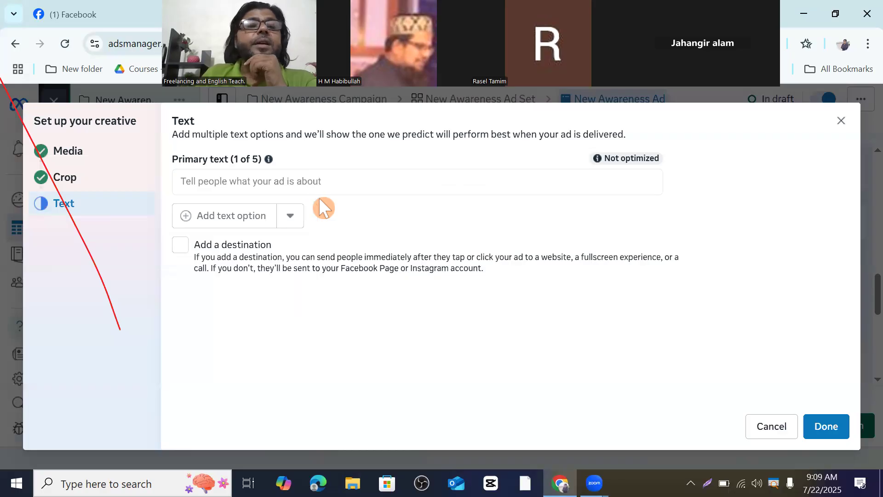
pyautogui.click(230, 186)
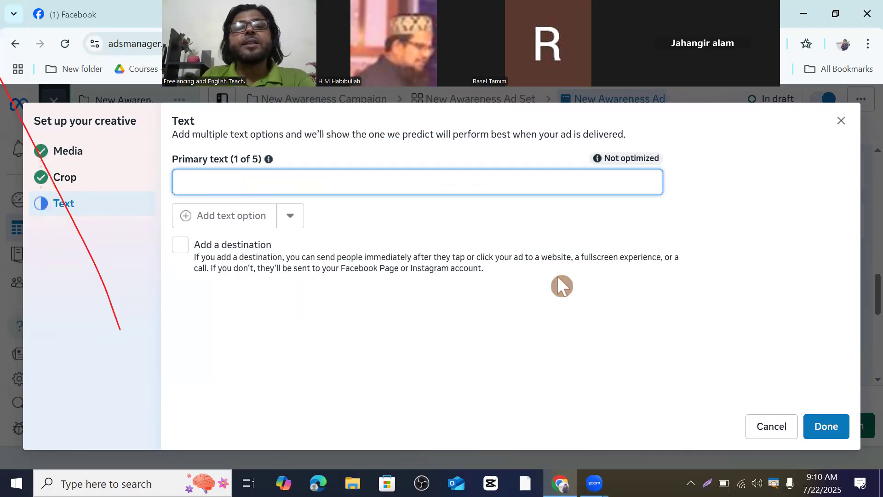
pyautogui.click(832, 434)
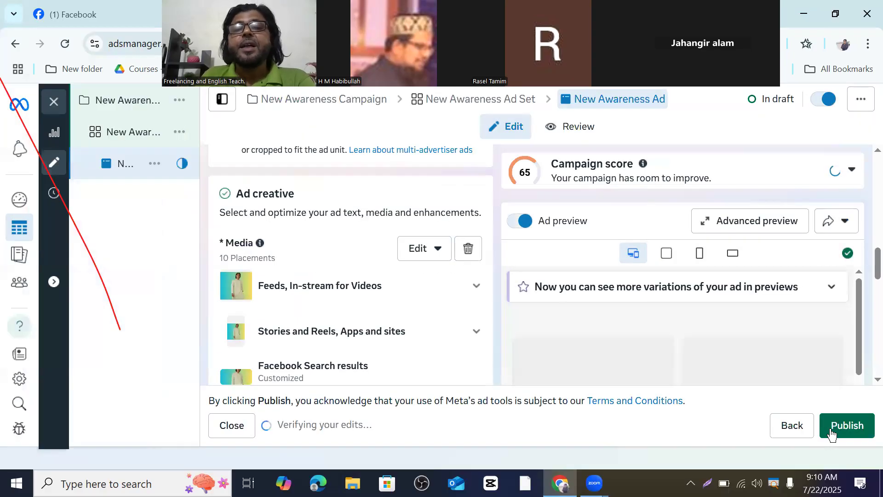
pyautogui.scroll(-2, 630, 300)
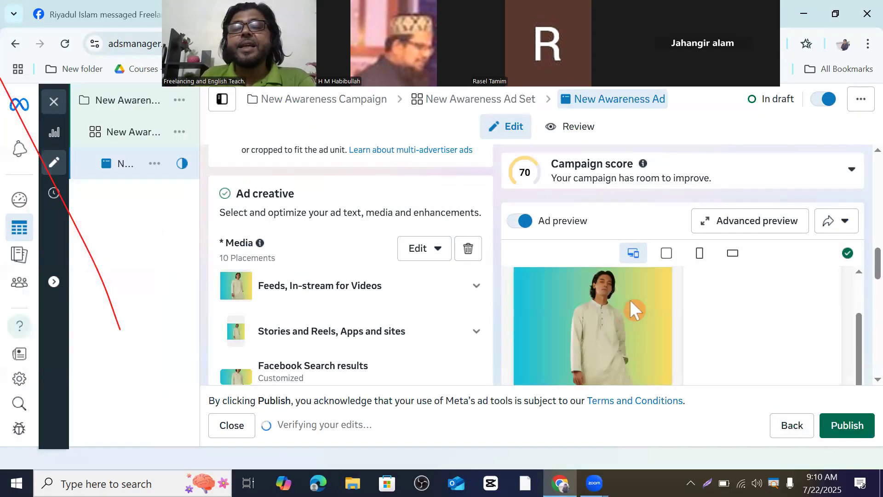
pyautogui.scroll(-3, 611, 347)
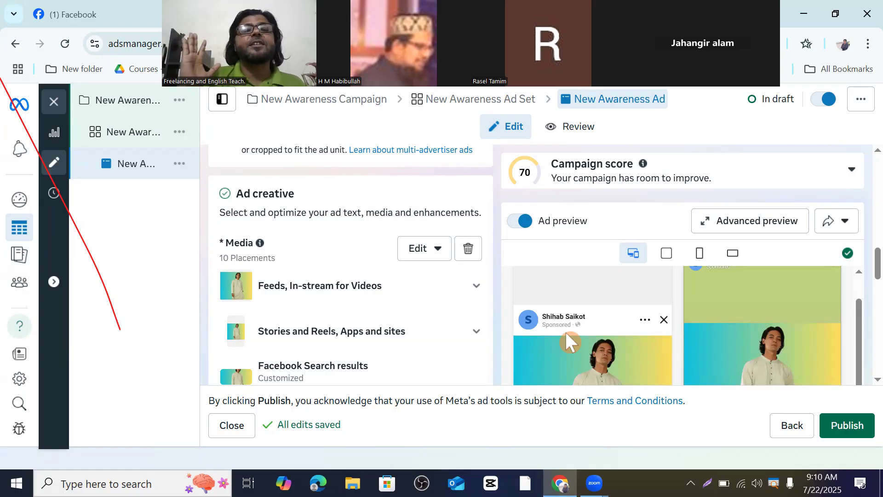
pyautogui.scroll(3, 292, 250)
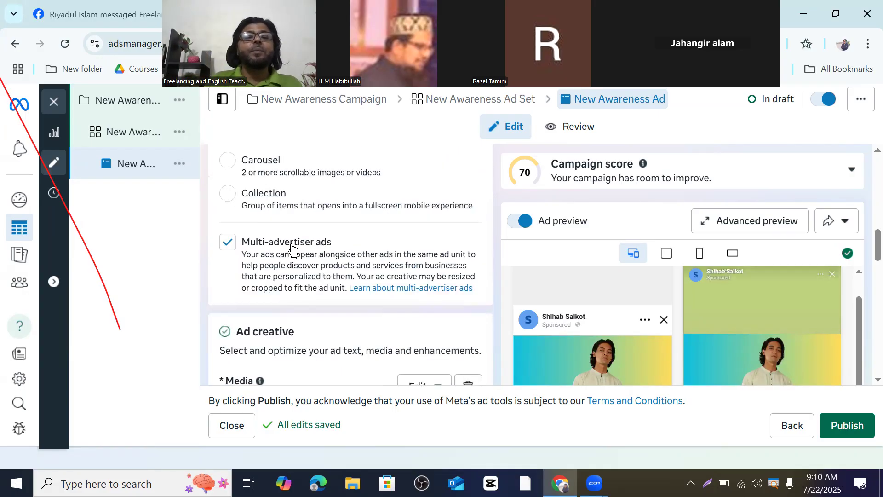
# Step: Search Google in a new browser tab for "description of panjabi" to find wording for the ad's primary text
pyautogui.scroll(-10, 291, 250)
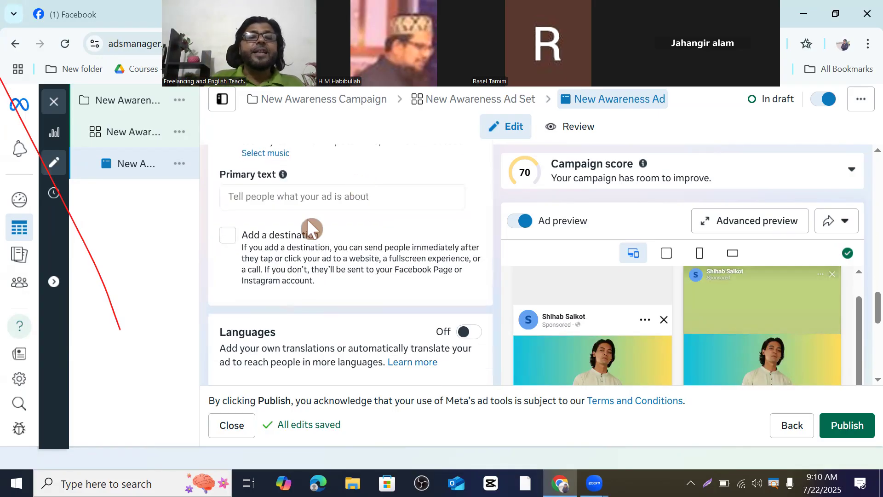
pyautogui.moveTo(177, 220)
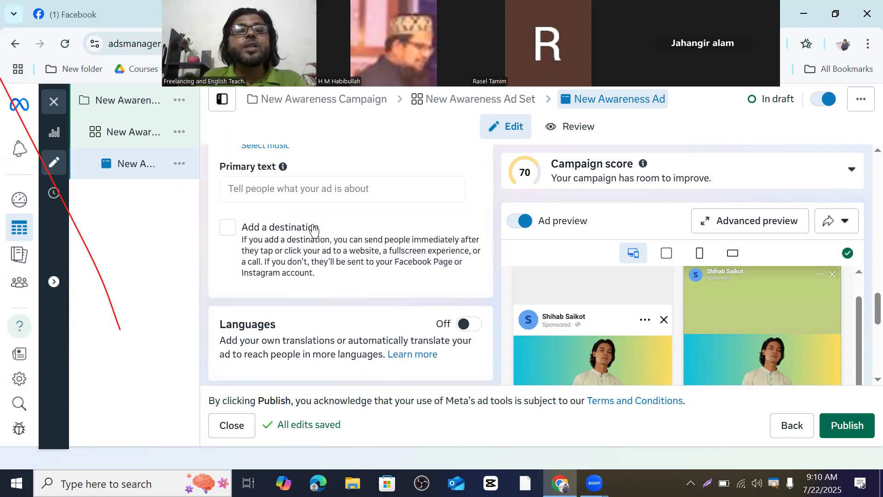
pyautogui.click(251, 189)
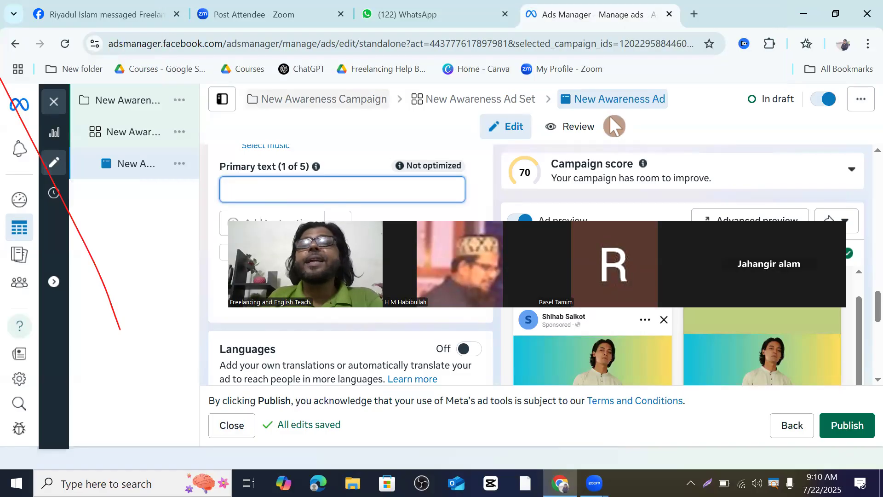
pyautogui.hotkey('ctrl', 't')
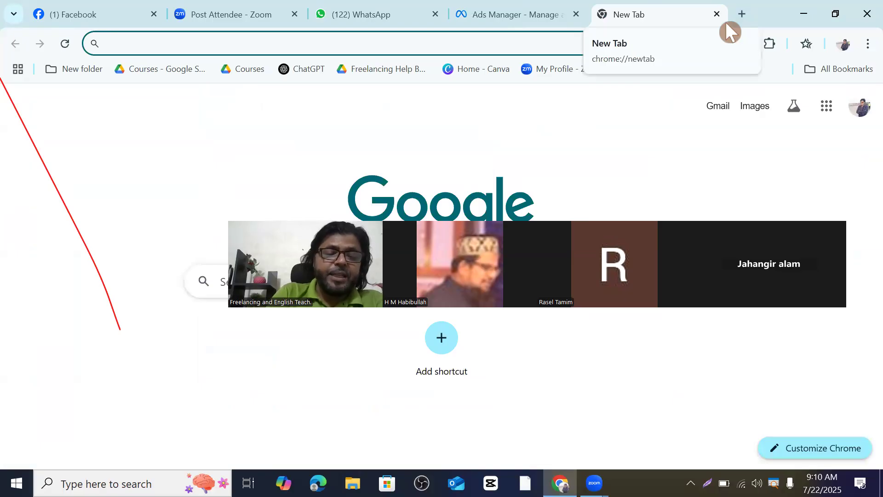
pyautogui.write('desc')
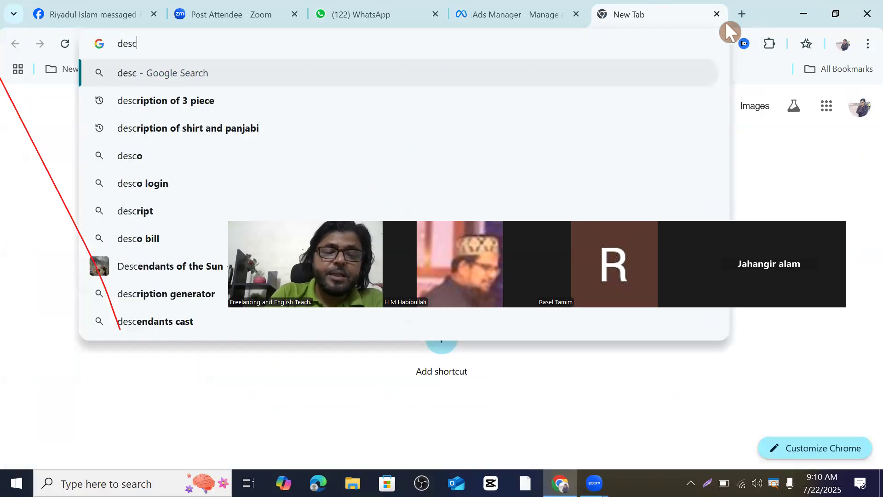
pyautogui.write('ription')
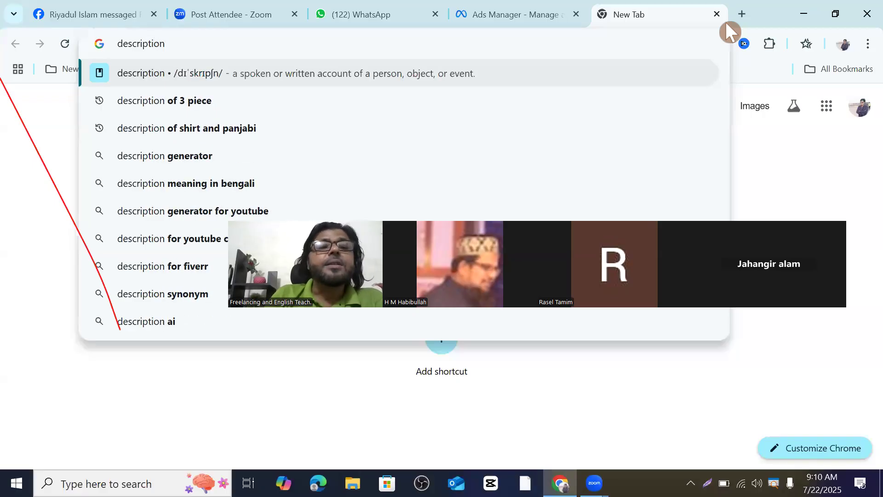
pyautogui.write(' o')
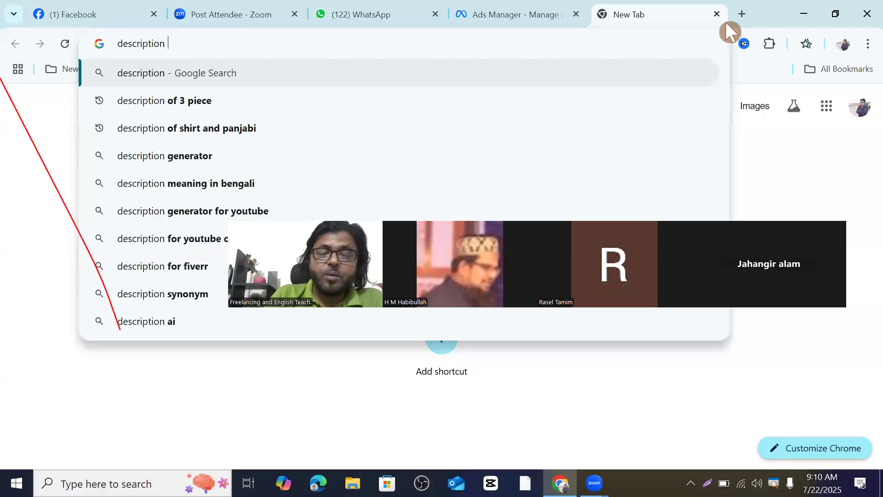
pyautogui.write('f')
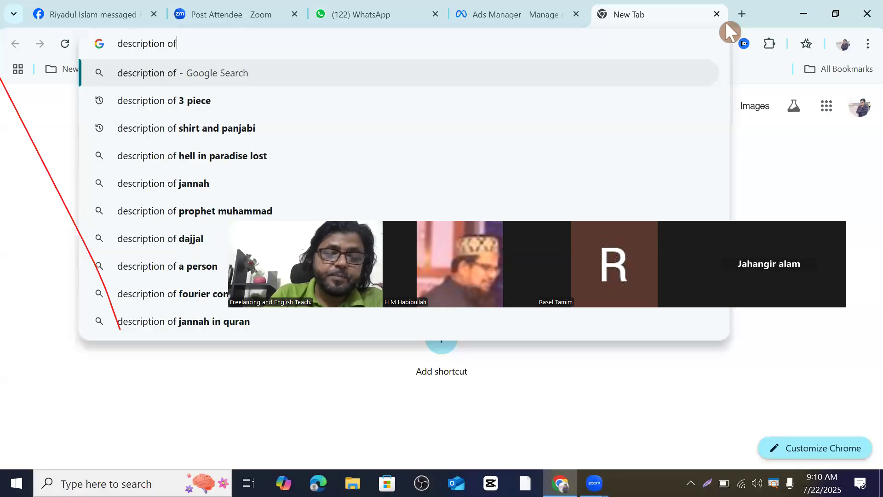
pyautogui.write(' pan')
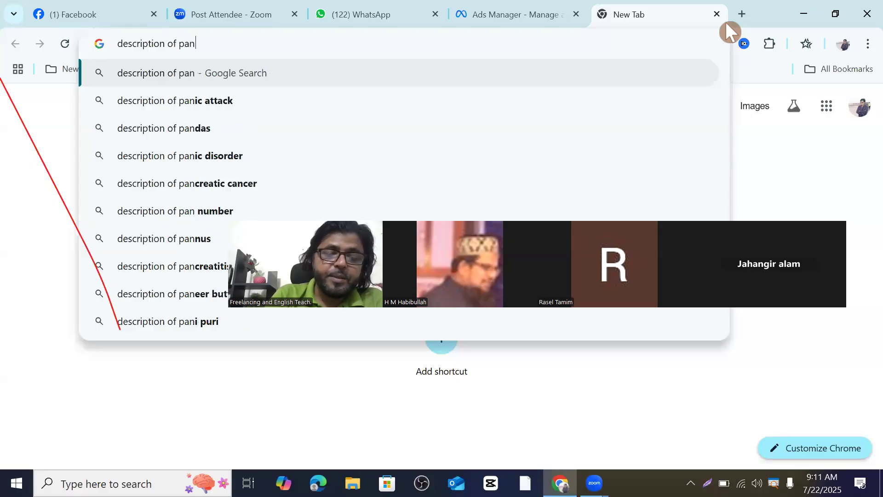
pyautogui.write('jabi')
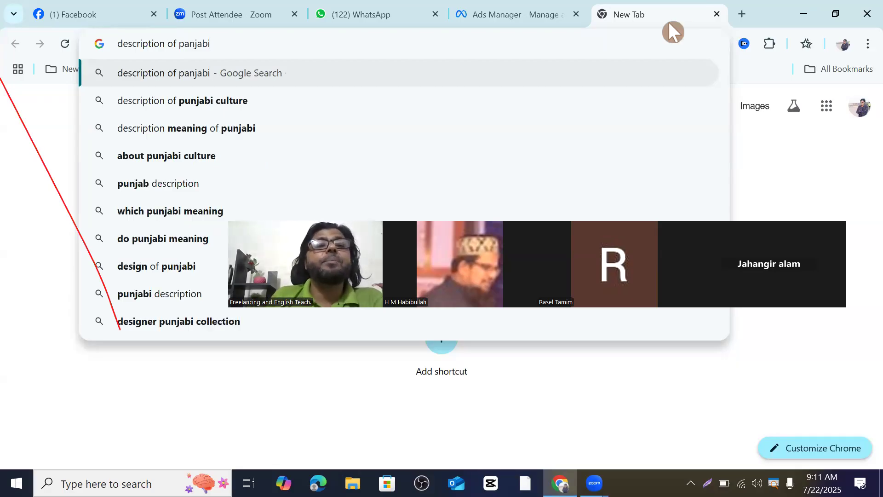
pyautogui.press('Return')
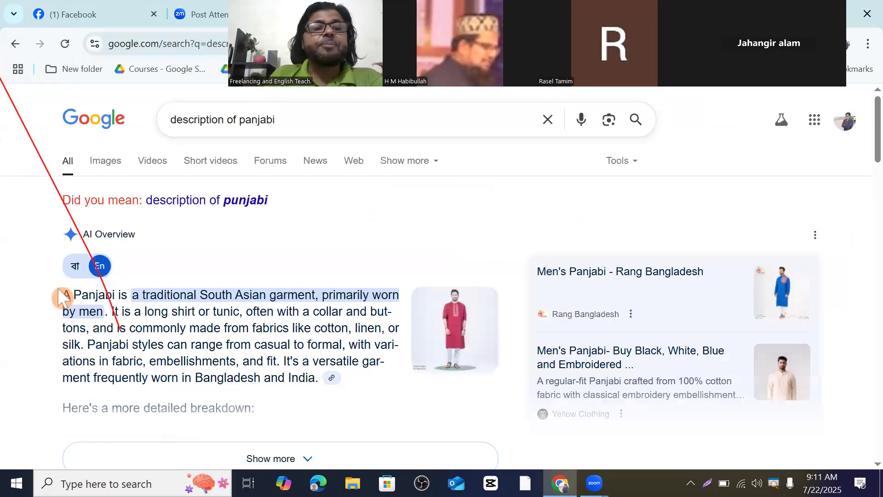
# Step: Copy the AI Overview paragraph starting "A Panjabi is a traditional South Asian garment" and ending "Bangladesh and India."
pyautogui.moveTo(64, 294); pyautogui.dragTo(72, 296)
pyautogui.moveTo(164, 328); pyautogui.dragTo(210, 343)
pyautogui.click(50, 292)
pyautogui.doubleClick(68, 293)
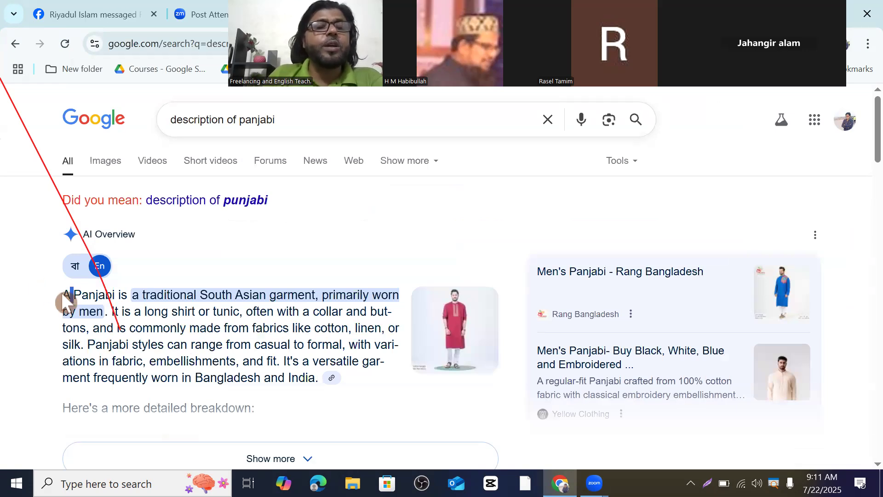
pyautogui.moveTo(56, 295); pyautogui.dragTo(327, 385)
pyautogui.rightClick(271, 345)
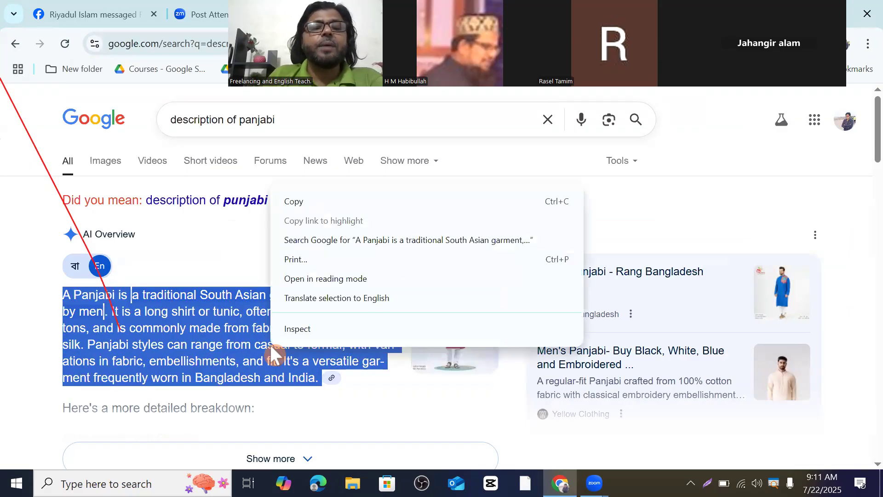
pyautogui.click(303, 199)
# Step: Switch back to Ads Manager and paste the copied panjabi description as the ad's primary text
pyautogui.moveTo(486, 89); pyautogui.dragTo(748, 224)
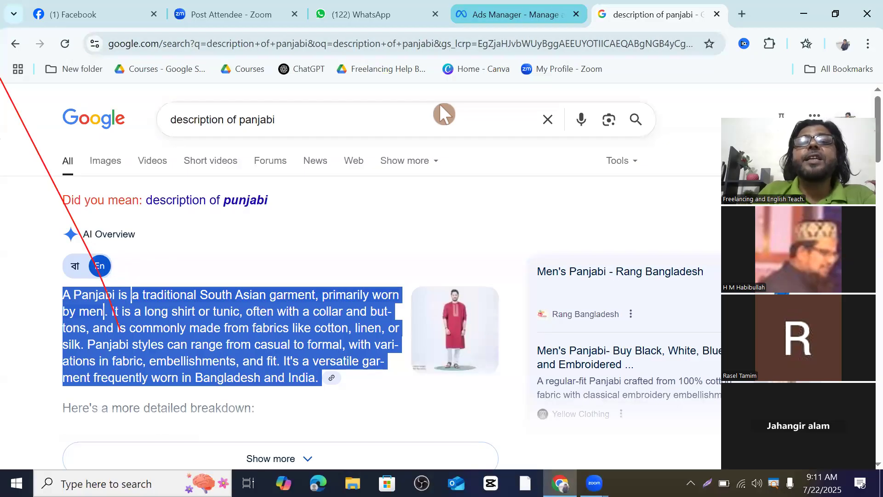
pyautogui.click(487, 15)
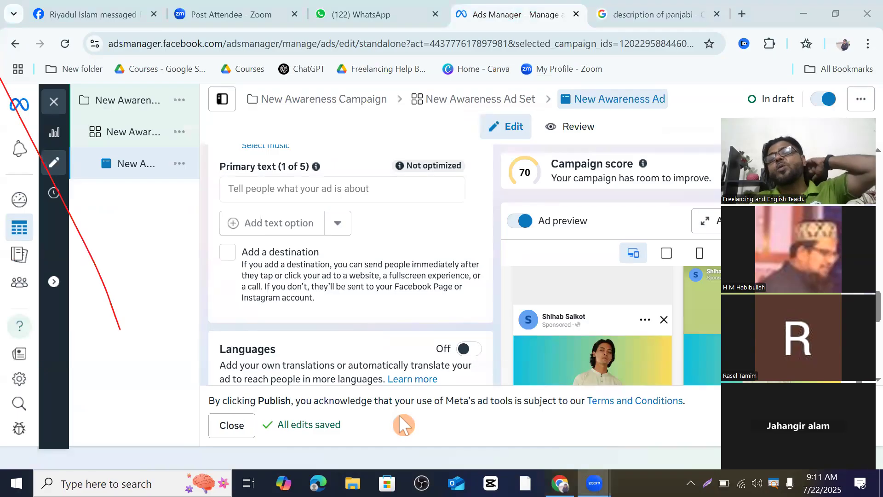
pyautogui.scroll(-1, 349, 298)
pyautogui.scroll(-2, 350, 297)
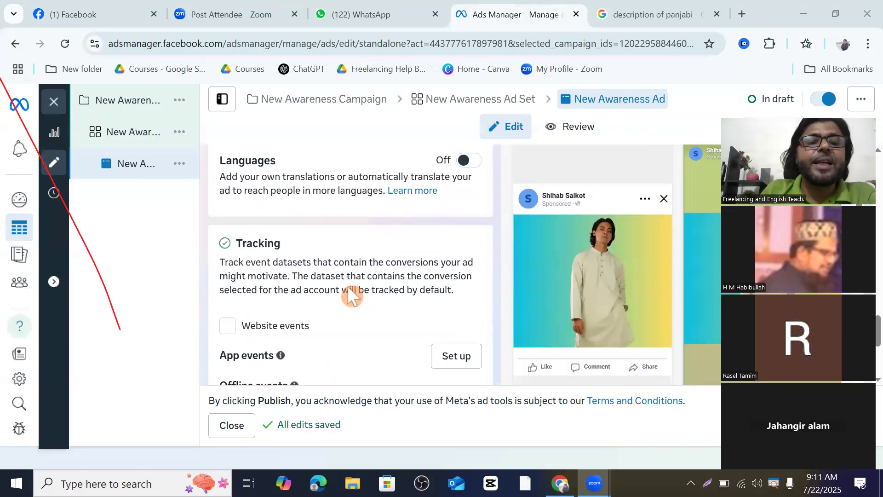
pyautogui.scroll(5, 349, 297)
pyautogui.scroll(-1, 349, 297)
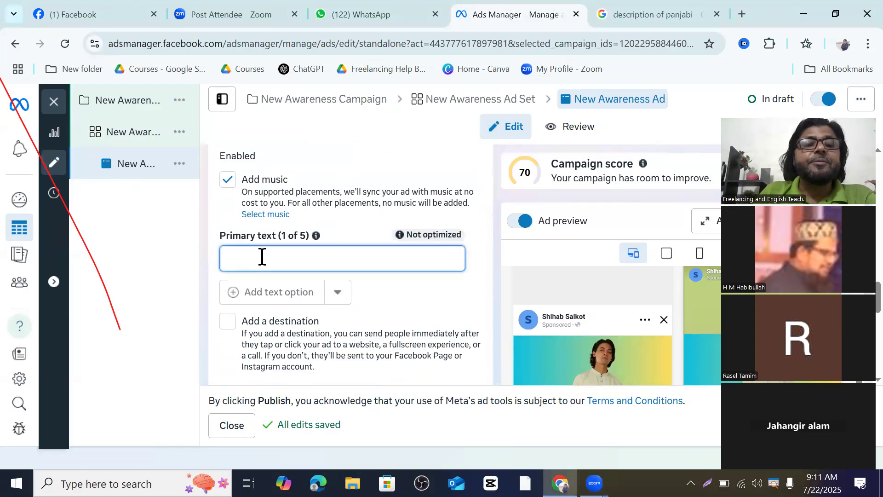
pyautogui.rightClick(261, 255)
pyautogui.click(292, 317)
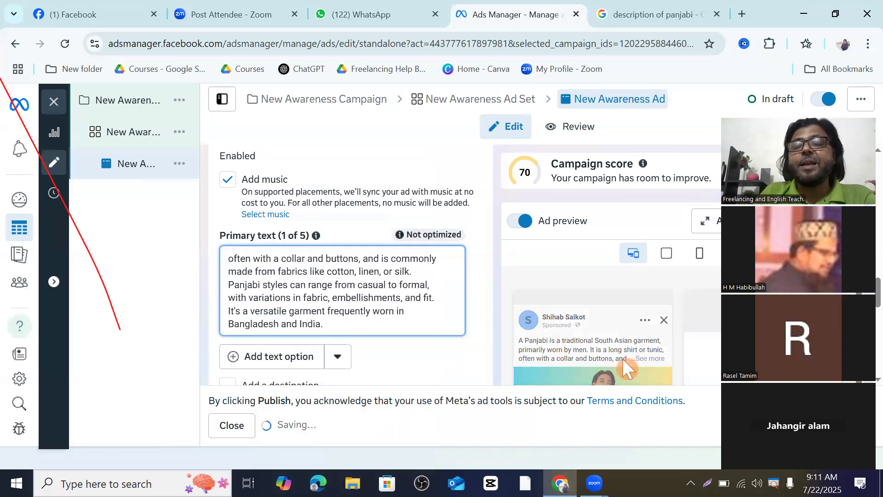
# Step: Expand the full primary text in the ad preview, and review the text option, tracking, media and format settings
pyautogui.scroll(-2, 598, 345)
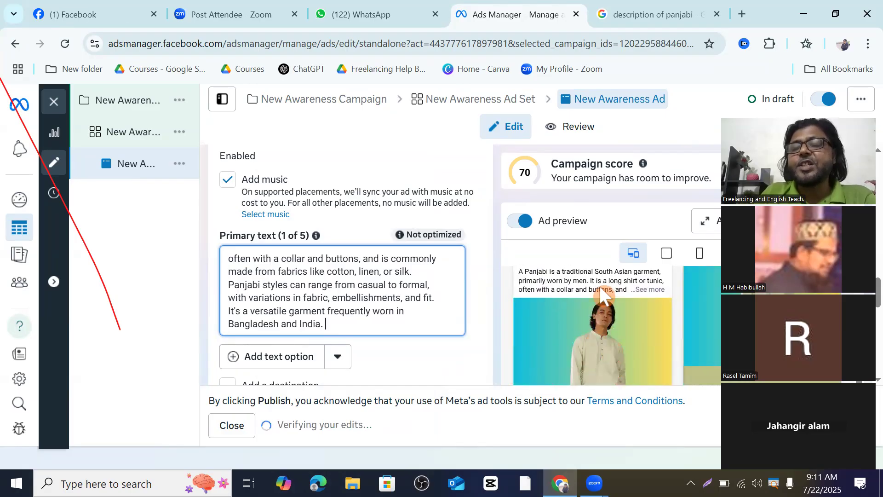
pyautogui.click(647, 290)
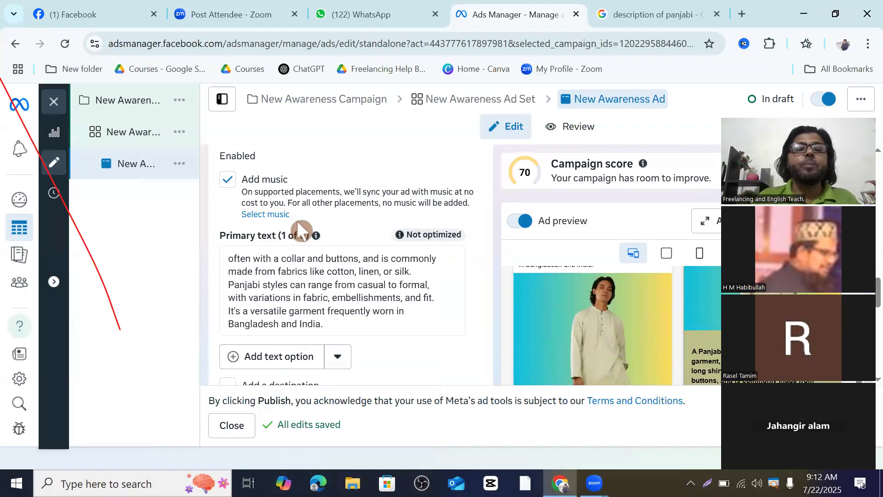
pyautogui.scroll(-3, 297, 219)
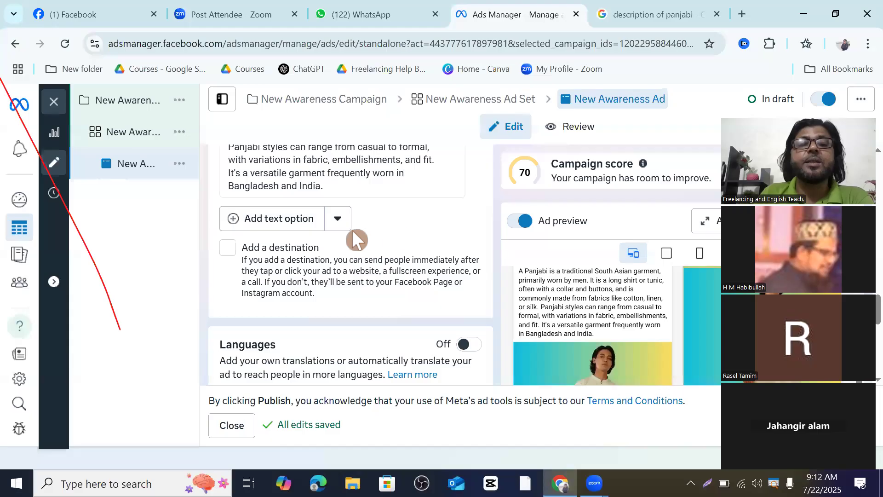
pyautogui.click(339, 224)
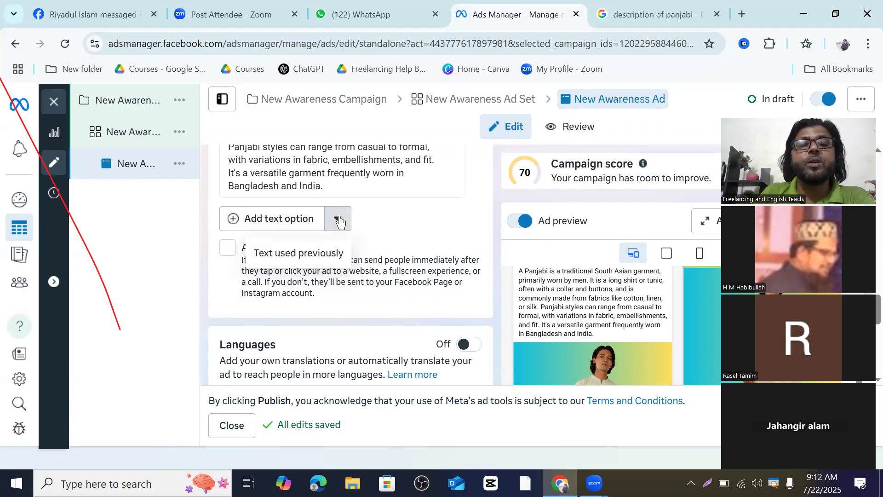
pyautogui.click(366, 223)
pyautogui.scroll(-3, 401, 203)
pyautogui.scroll(-3, 401, 203)
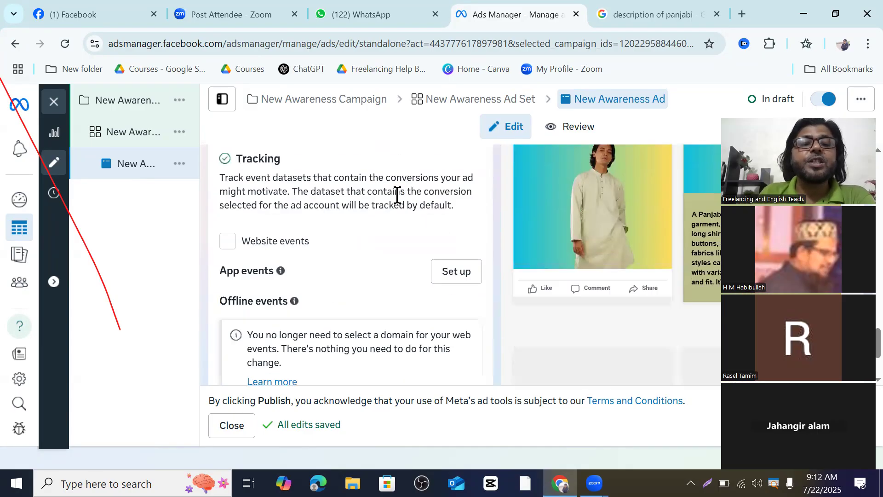
pyautogui.scroll(9, 364, 221)
pyautogui.scroll(10, 366, 234)
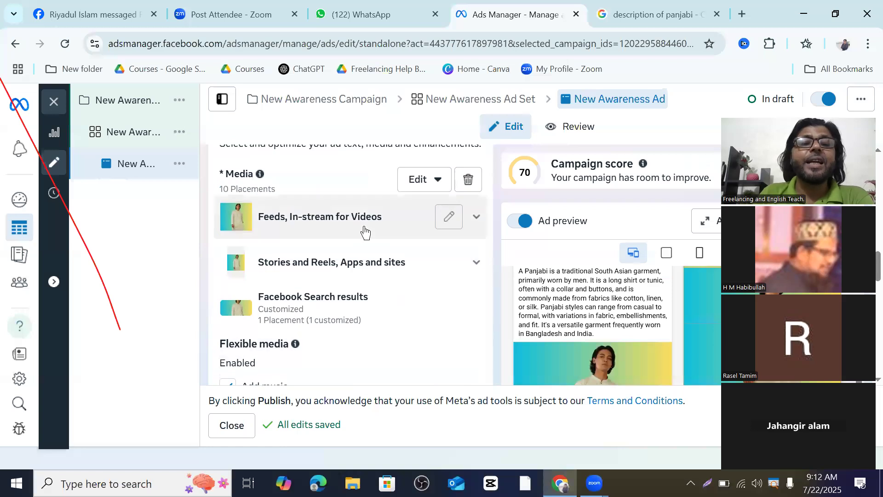
pyautogui.scroll(3, 368, 245)
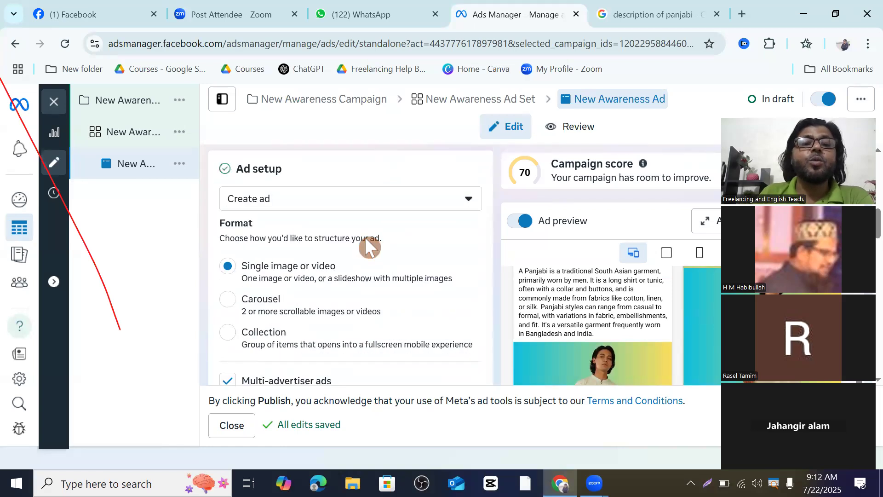
# Step: Review the ad's format, media, primary text, languages, tracking and URL parameter settings
pyautogui.scroll(-7, 368, 242)
pyautogui.scroll(-8, 368, 244)
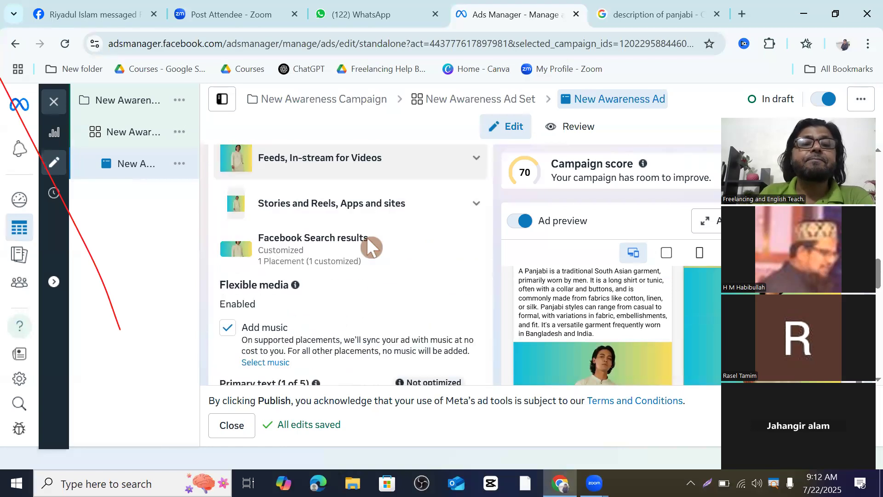
pyautogui.scroll(-6, 368, 232)
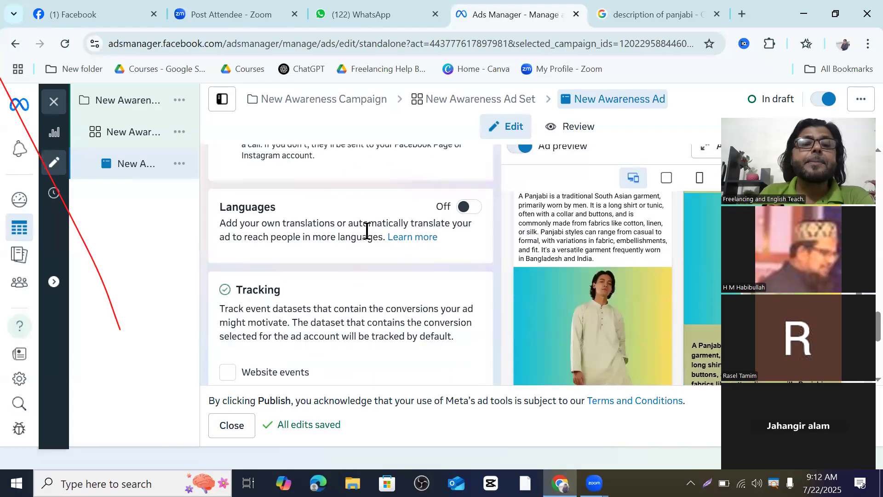
pyautogui.scroll(-2, 354, 239)
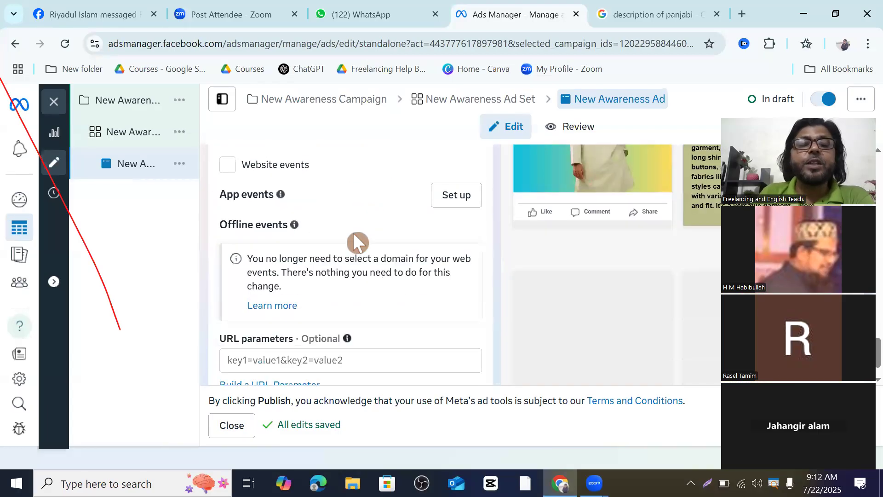
pyautogui.scroll(-1, 354, 235)
pyautogui.scroll(5, 356, 230)
pyautogui.scroll(10, 358, 225)
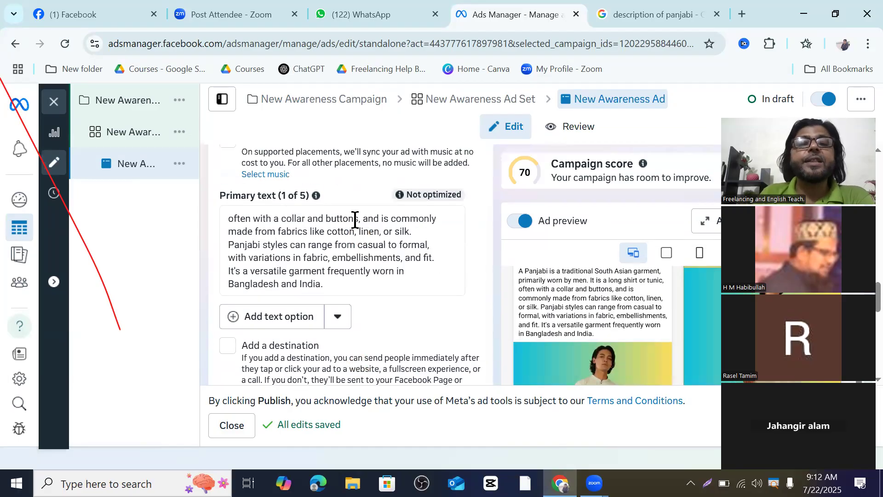
pyautogui.scroll(5, 357, 225)
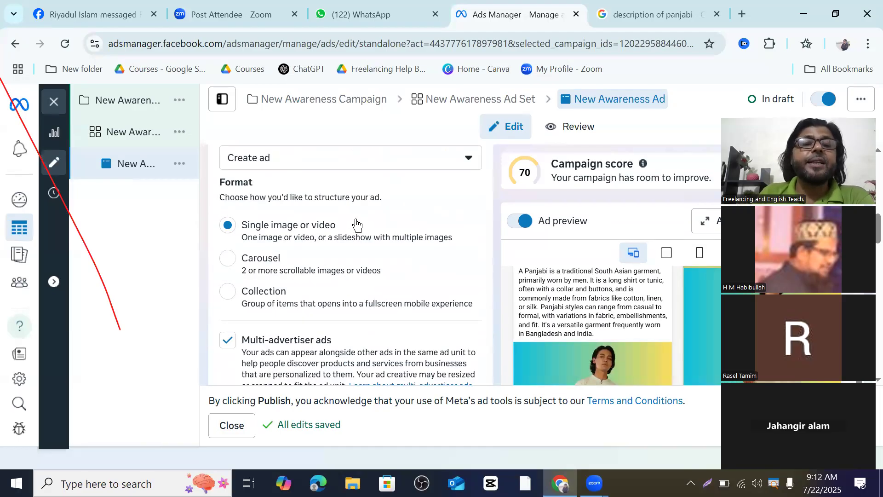
pyautogui.scroll(-5, 346, 223)
pyautogui.scroll(-12, 348, 228)
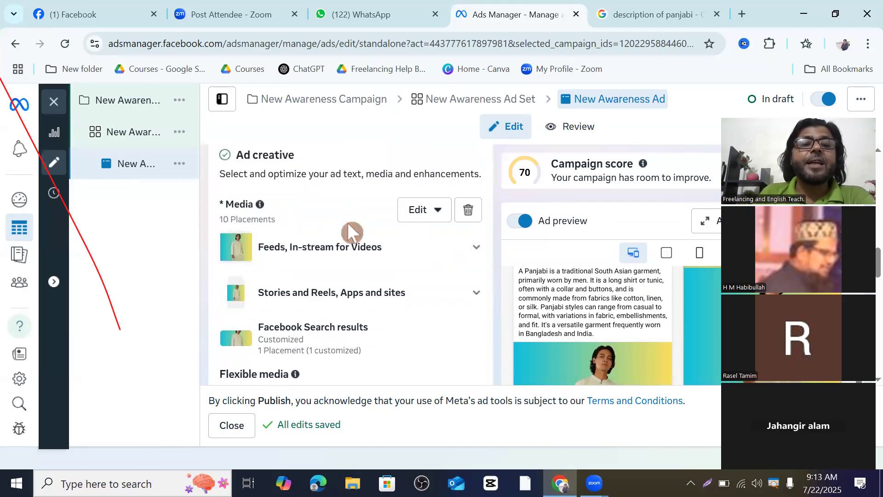
pyautogui.scroll(-4, 322, 225)
pyautogui.scroll(-4, 656, 332)
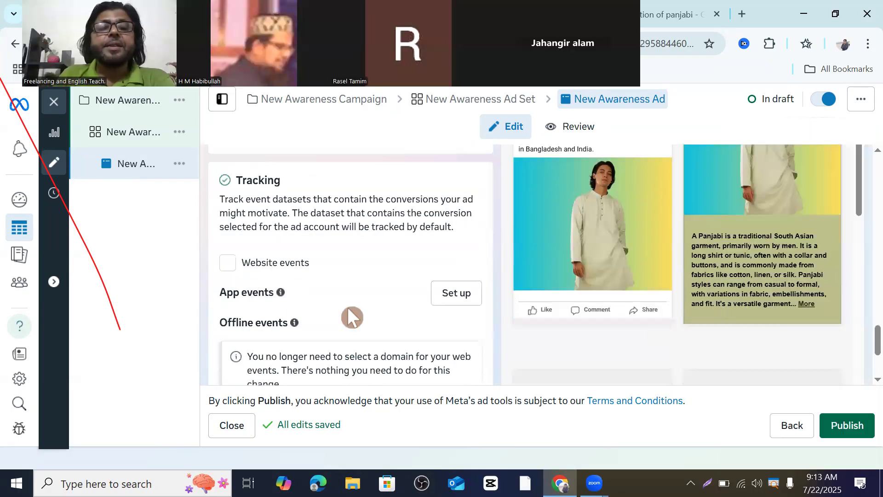
pyautogui.scroll(1, 299, 298)
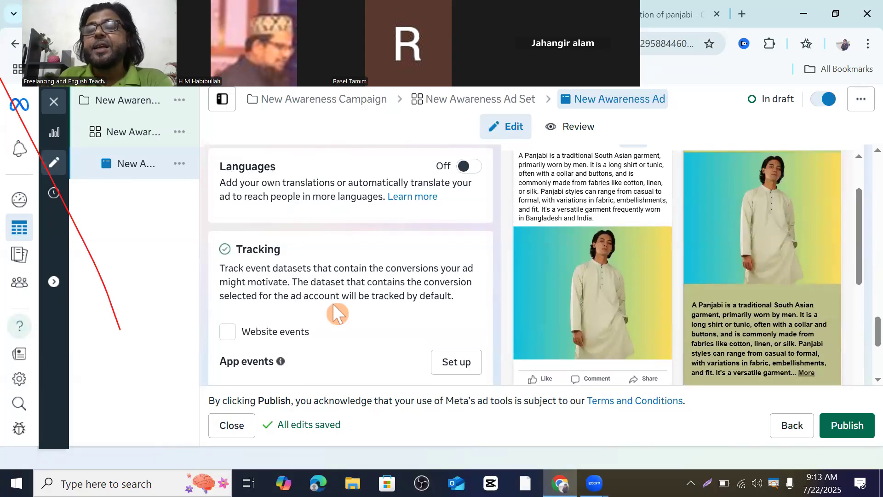
# Step: Examine how the ad renders in the placement previews, including Facebook Marketplace, Reels and search results
pyautogui.scroll(-3, 739, 293)
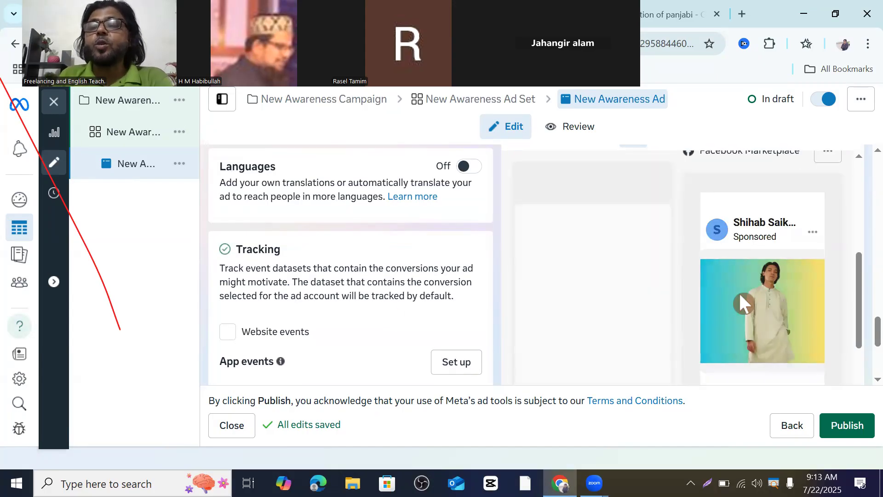
pyautogui.scroll(-2, 733, 292)
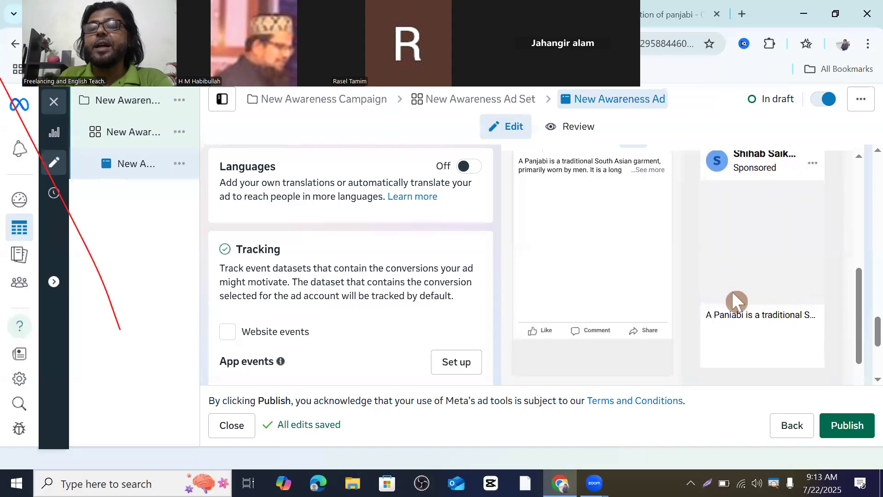
pyautogui.scroll(-4, 733, 291)
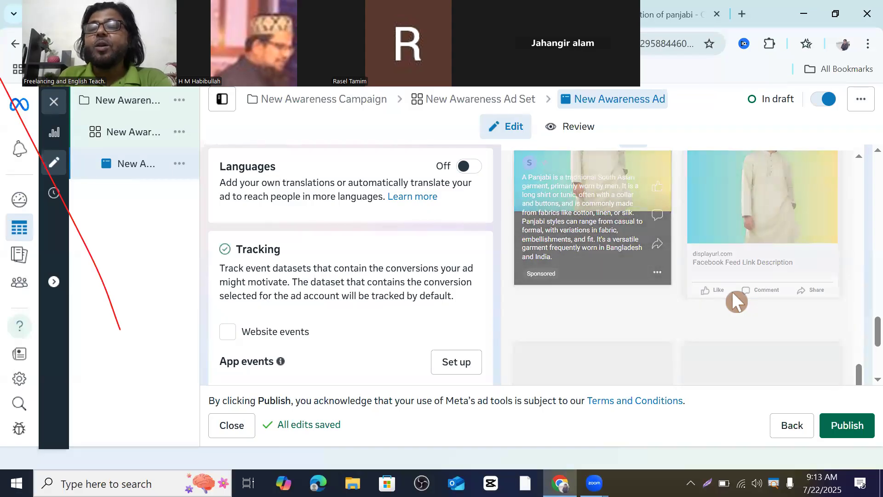
pyautogui.scroll(-3, 717, 313)
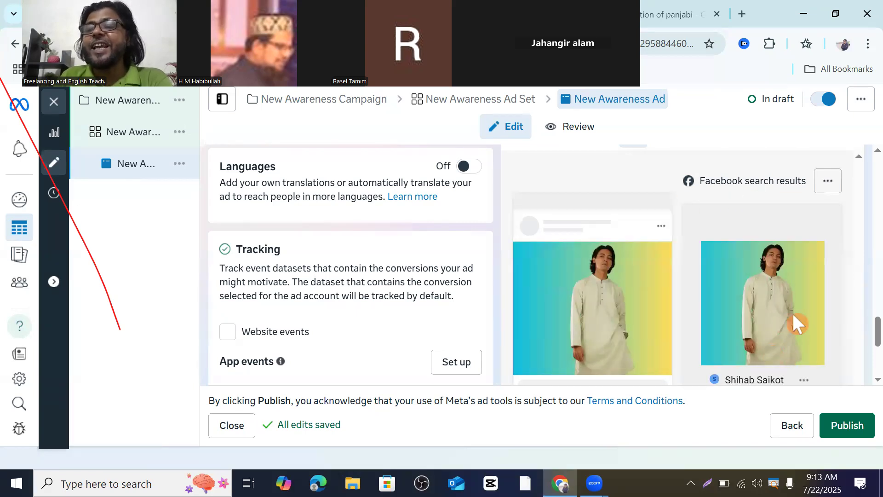
pyautogui.scroll(5, 765, 313)
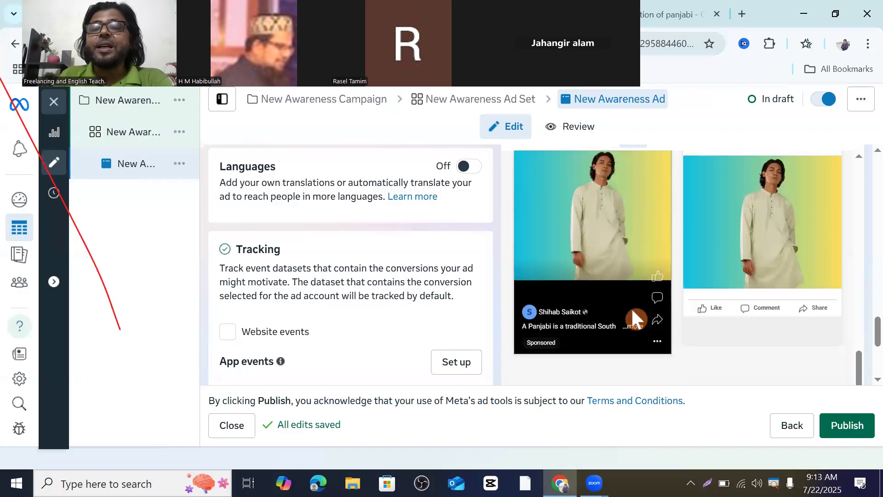
pyautogui.scroll(2, 631, 307)
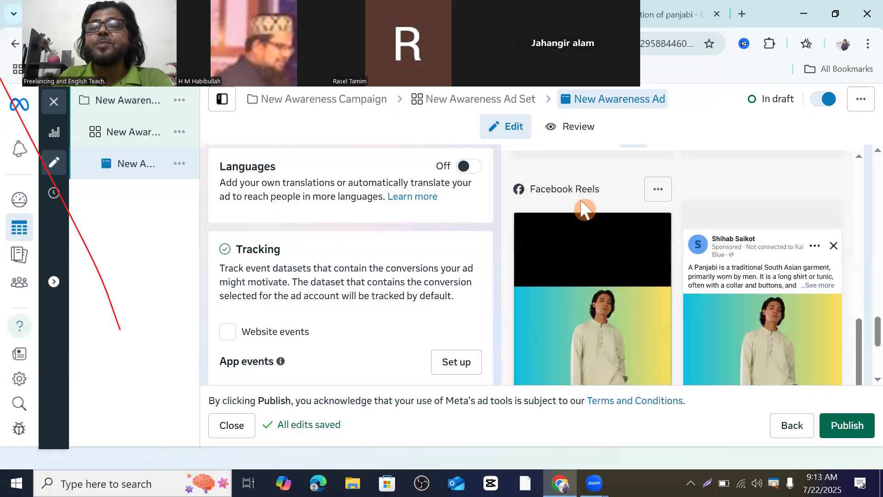
pyautogui.scroll(5, 597, 318)
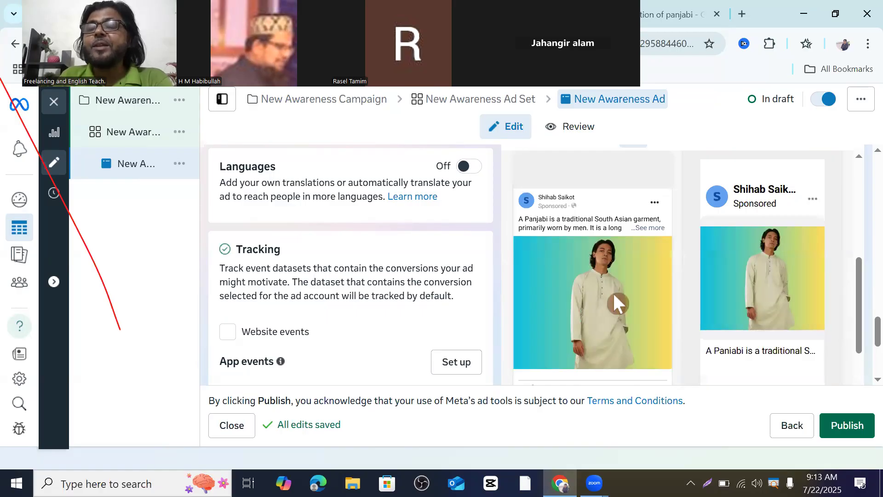
pyautogui.scroll(1, 714, 243)
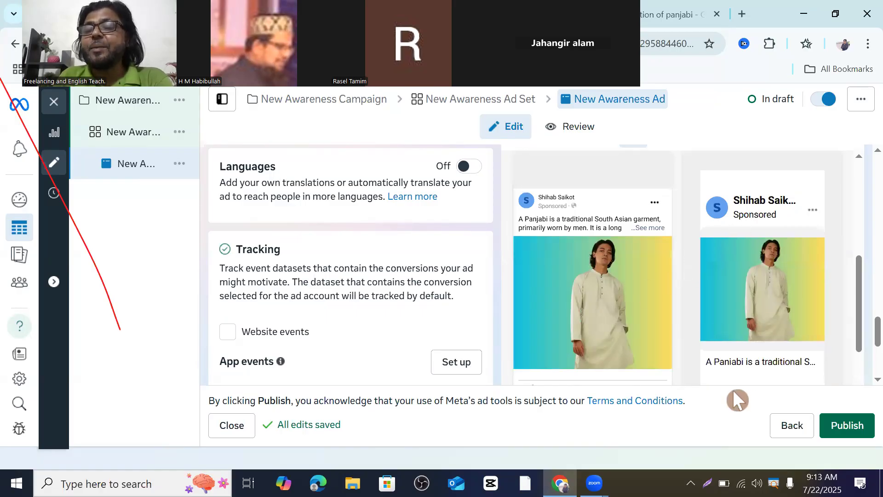
pyautogui.scroll(-5, 696, 330)
pyautogui.scroll(-5, 695, 321)
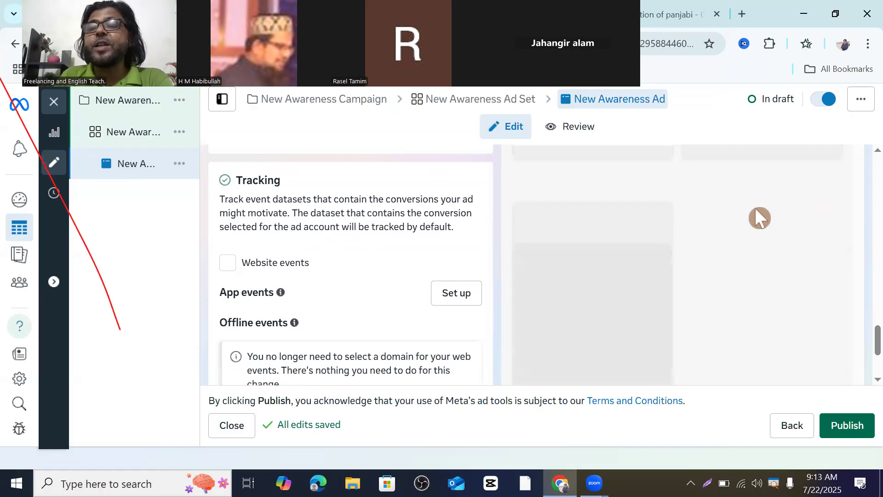
pyautogui.scroll(-3, 755, 225)
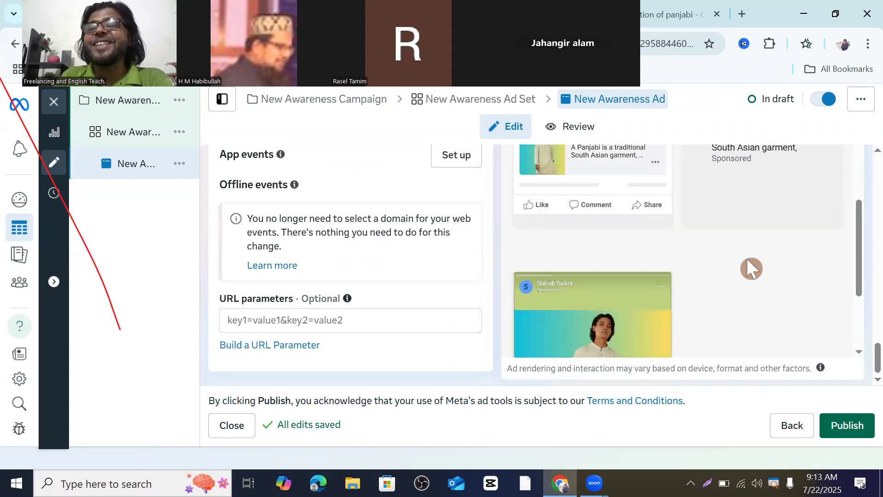
pyautogui.scroll(-5, 746, 259)
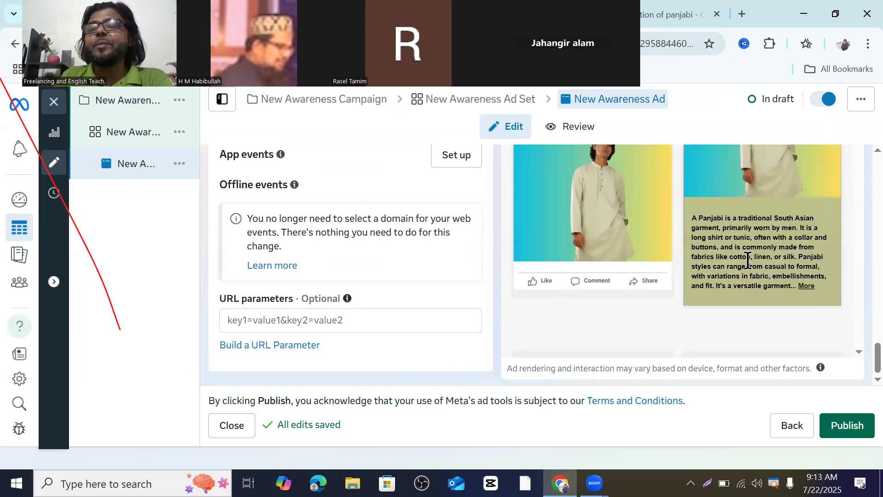
# Step: Compare the Facebook Feed, Reels and profile feed previews of the ad, and check the remaining tracking settings
pyautogui.scroll(5, 586, 232)
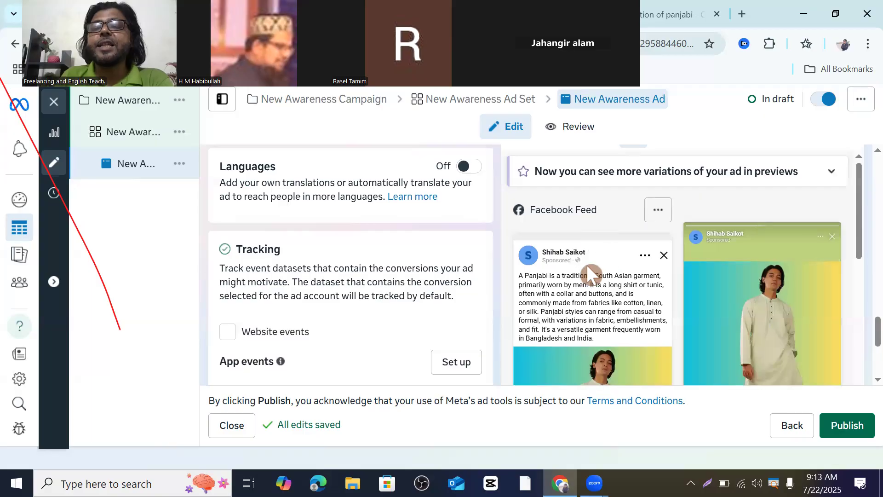
pyautogui.scroll(-2, 609, 289)
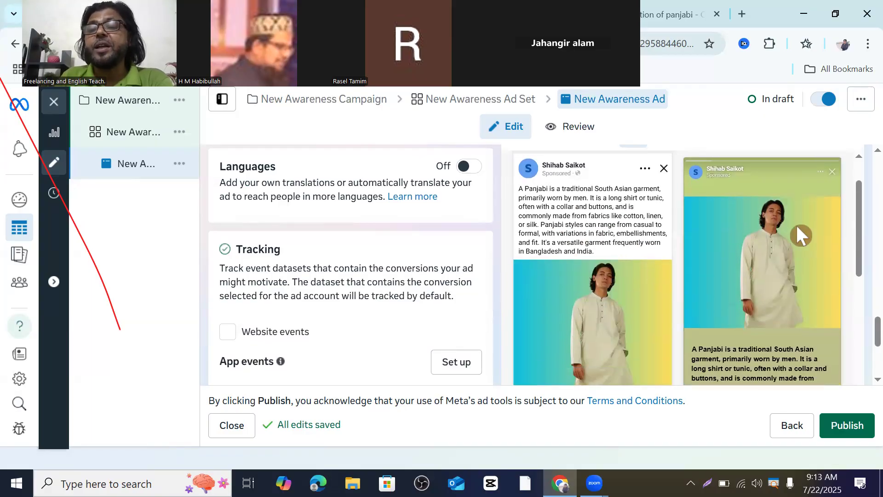
pyautogui.scroll(-4, 797, 299)
pyautogui.scroll(-3, 793, 291)
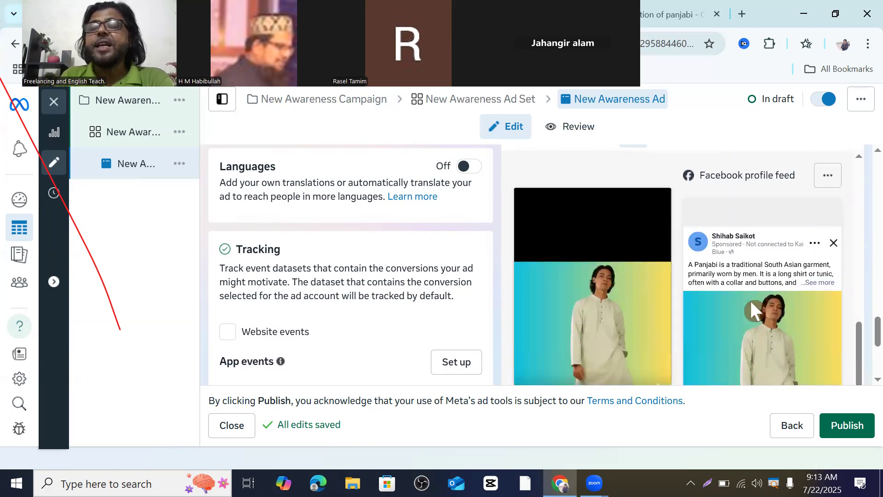
pyautogui.scroll(-3, 750, 299)
pyautogui.scroll(-2, 708, 300)
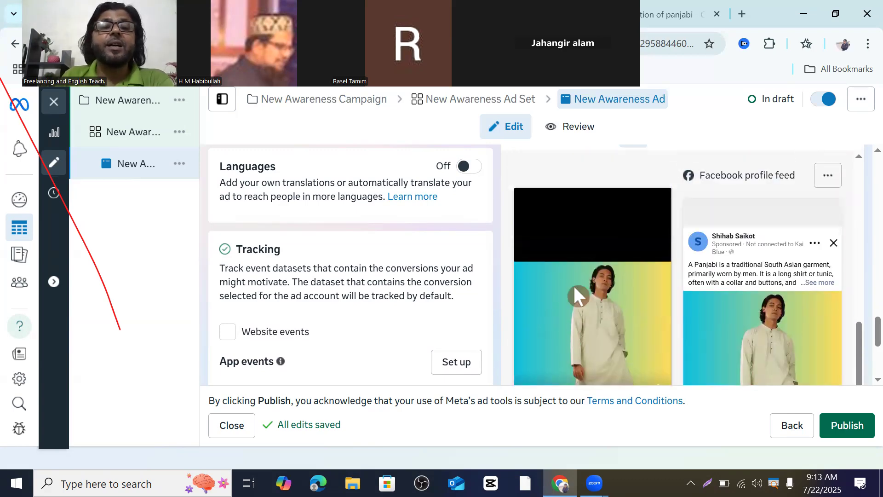
pyautogui.scroll(2, 253, 309)
pyautogui.scroll(-3, 253, 310)
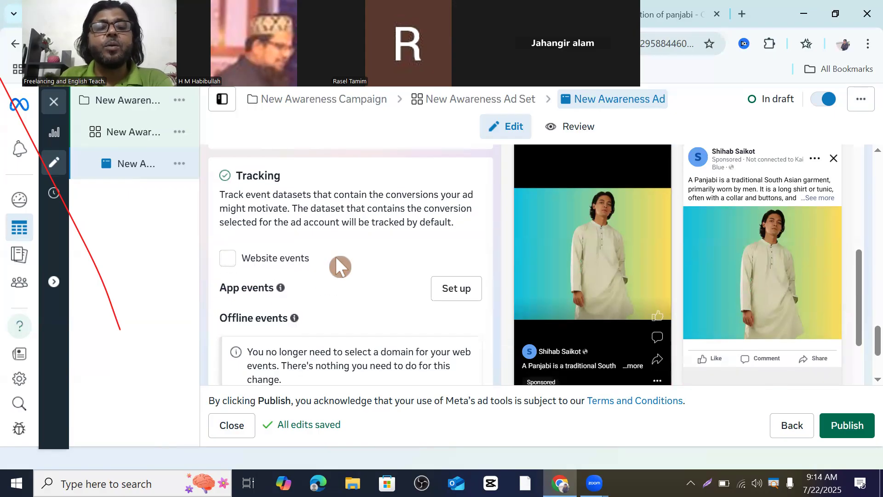
pyautogui.scroll(-3, 345, 262)
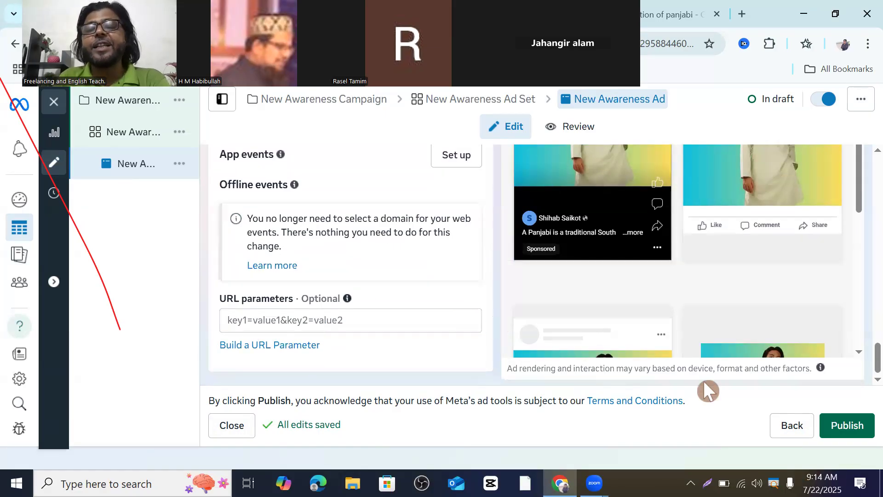
# Step: Try to publish the ad, and indicate in the payment information that there is an ad credit to claim
pyautogui.click(845, 431)
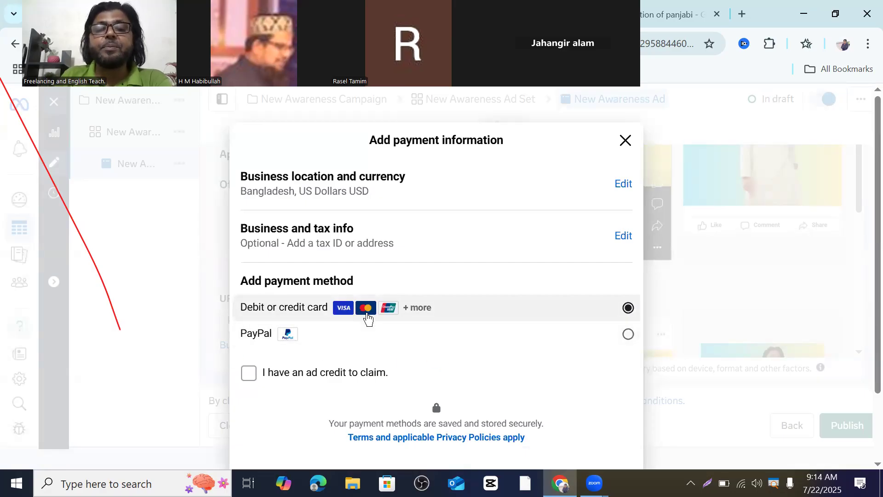
pyautogui.click(248, 375)
pyautogui.scroll(-3, 517, 385)
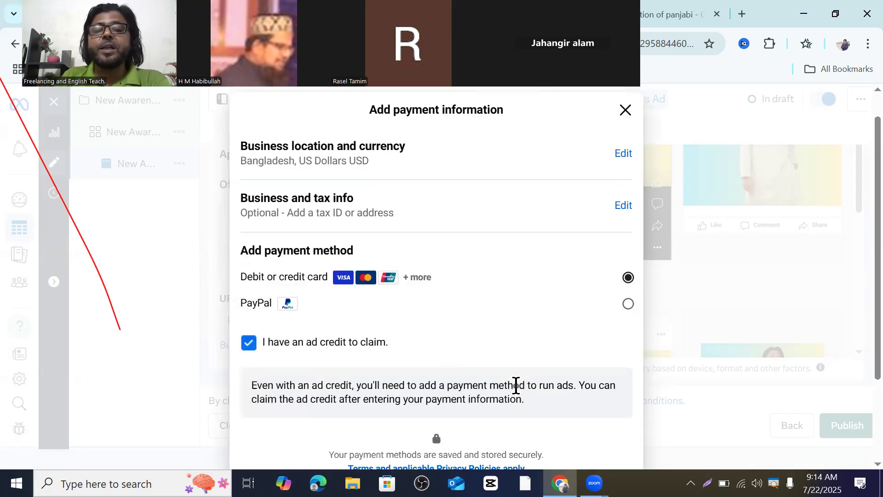
# Step: Continue with debit or credit card as the payment method, try to save the blank card details, and close the form
pyautogui.click(614, 408)
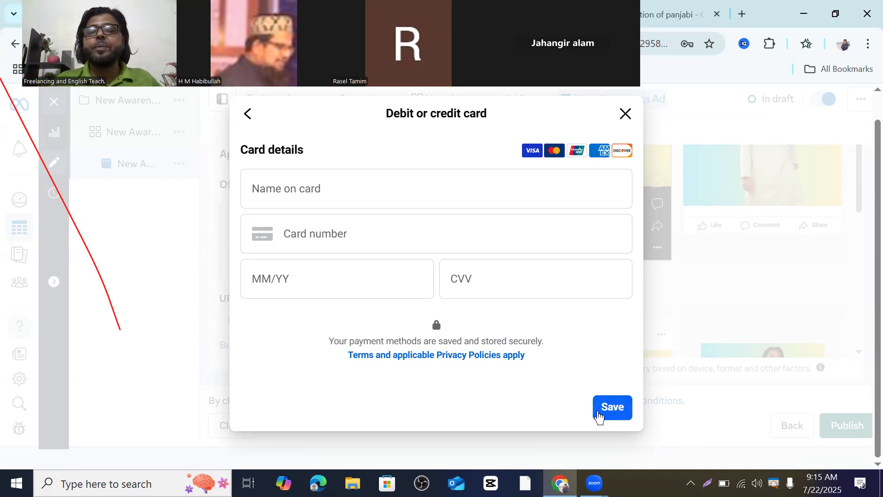
pyautogui.click(614, 408)
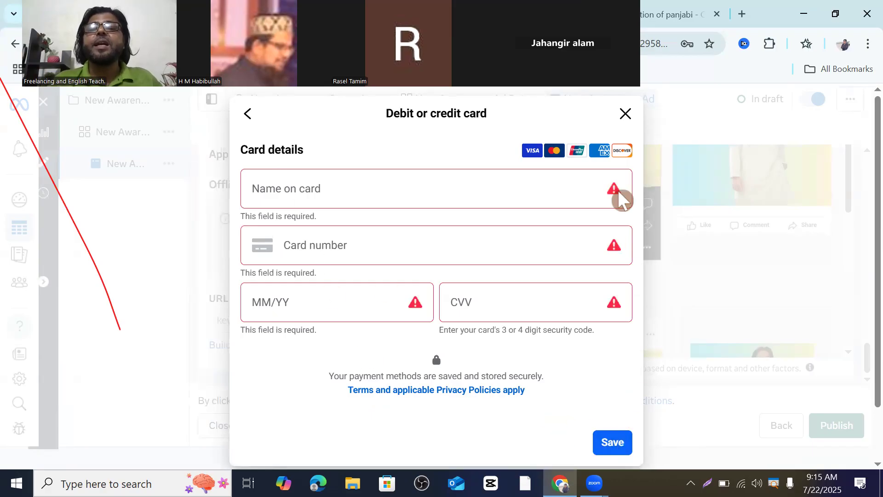
pyautogui.click(626, 122)
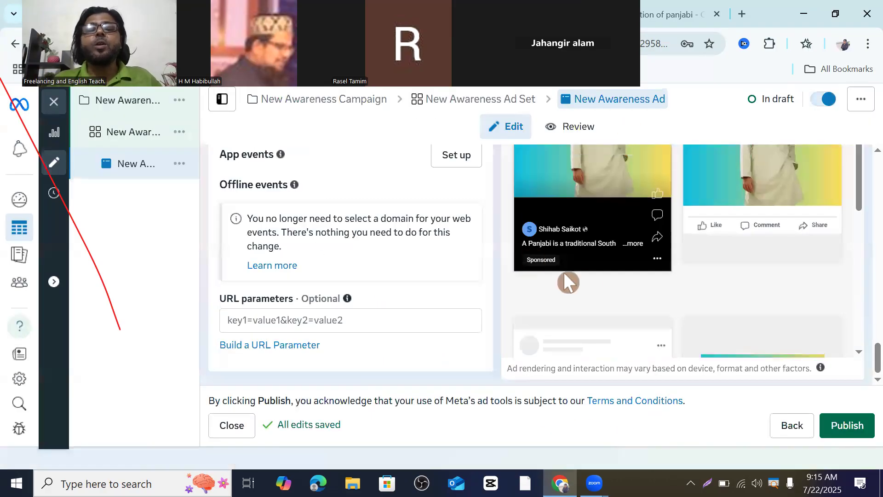